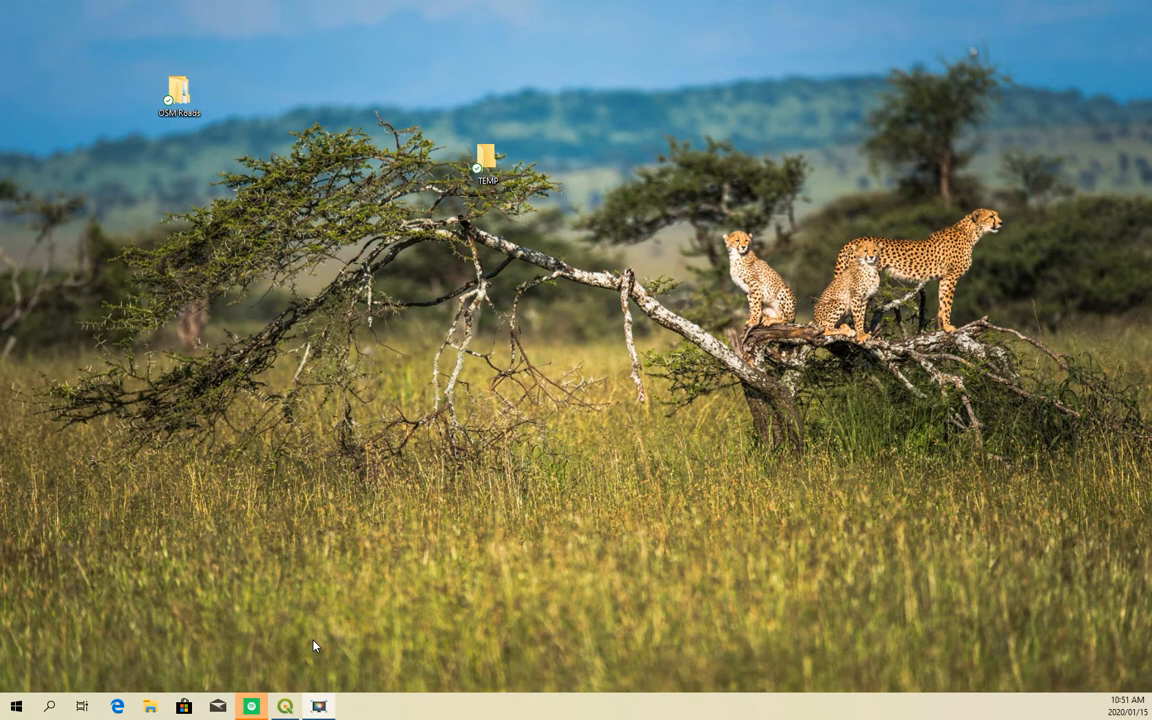
Switch to the QGIS project, display the Households 12.20.2019 layer and hide the Dead Space layer.
{"action": "mouse_move", "coordinate": [283, 709]}
{"action": "left_click", "coordinate": [283, 709]}
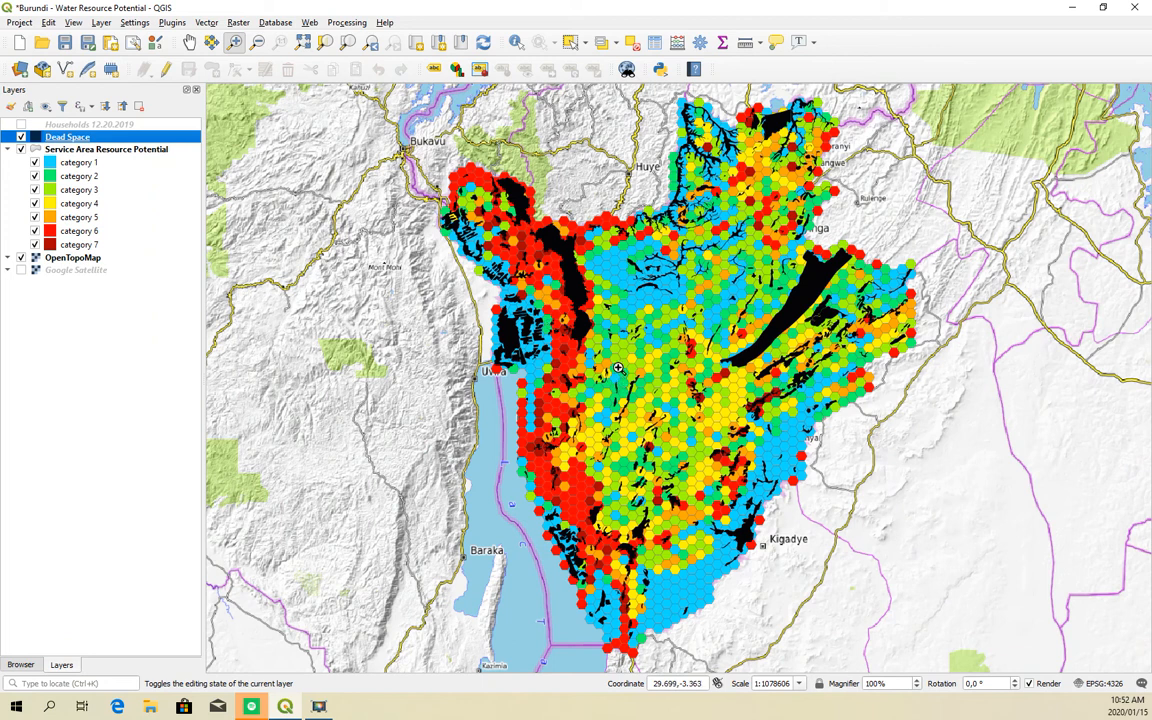
{"action": "left_click", "coordinate": [22, 125]}
{"action": "left_click", "coordinate": [21, 137]}
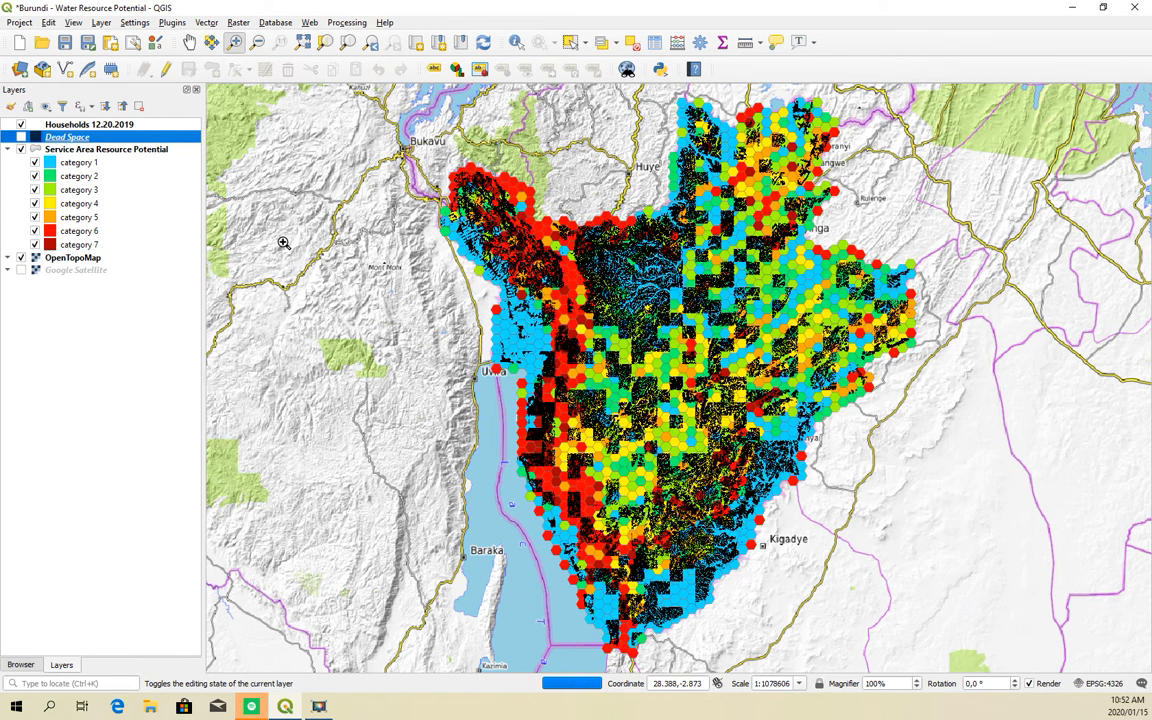
Show the Dead Space layer again and change its simple fill color to dark purple.
{"action": "left_click", "coordinate": [21, 137]}
{"action": "right_click", "coordinate": [55, 137]}
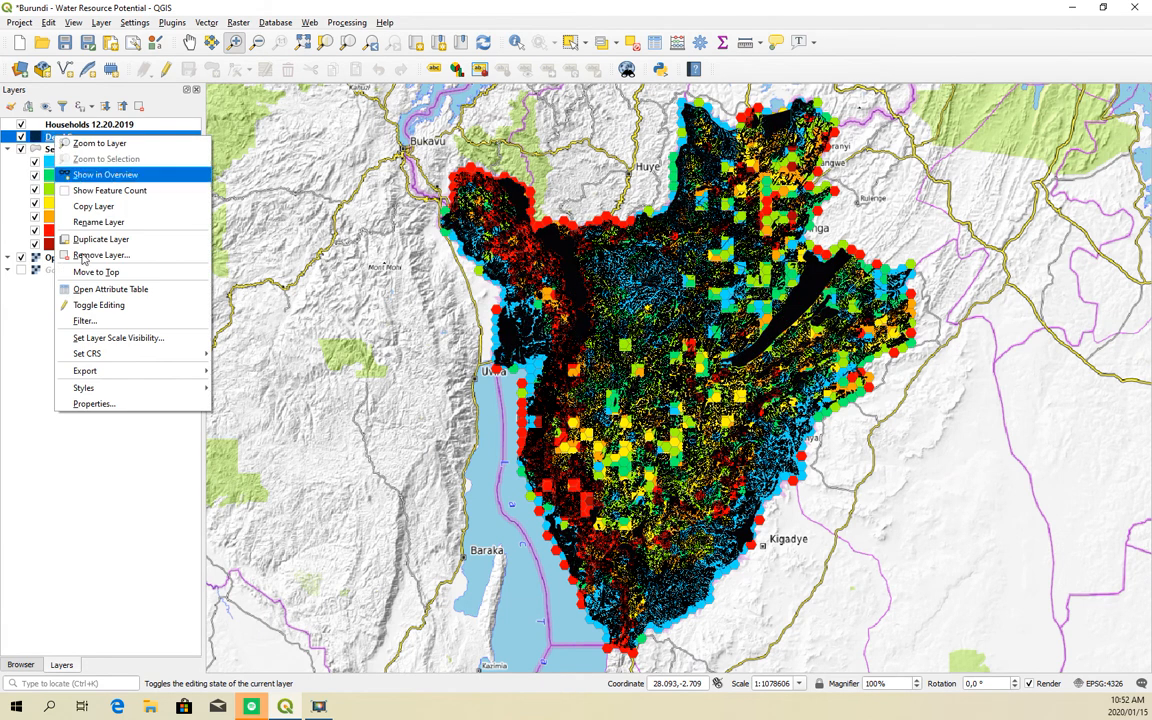
{"action": "left_click", "coordinate": [146, 403]}
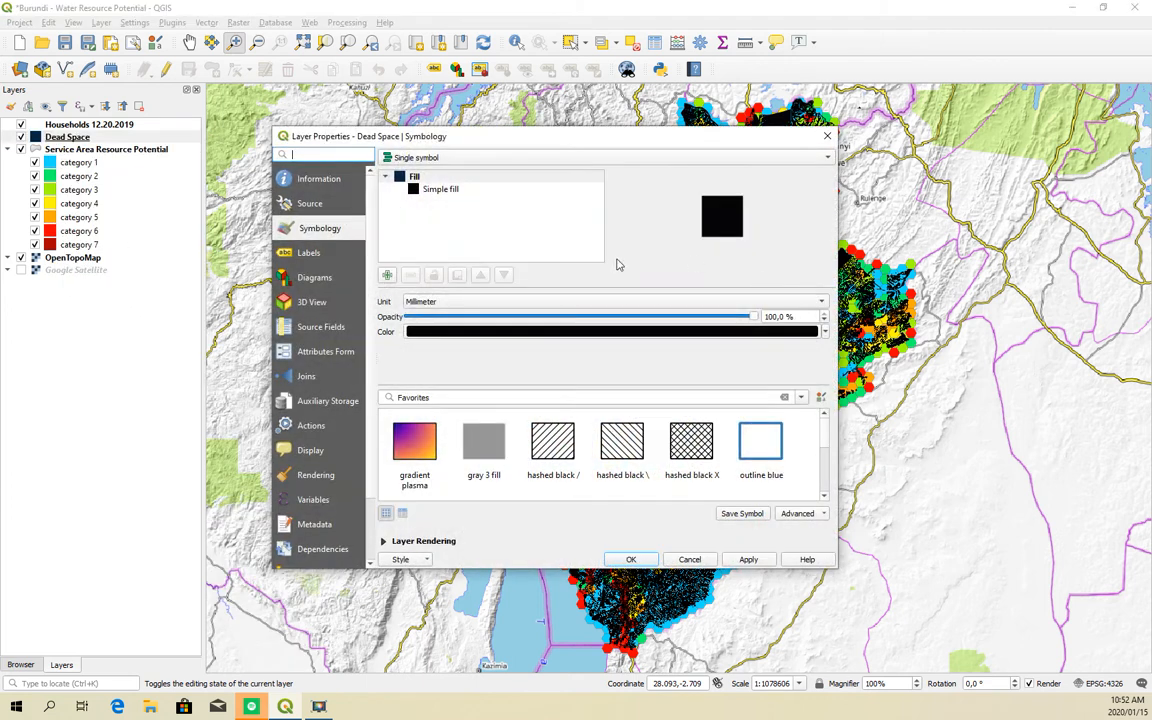
{"action": "left_click", "coordinate": [430, 191]}
{"action": "left_click", "coordinate": [537, 327]}
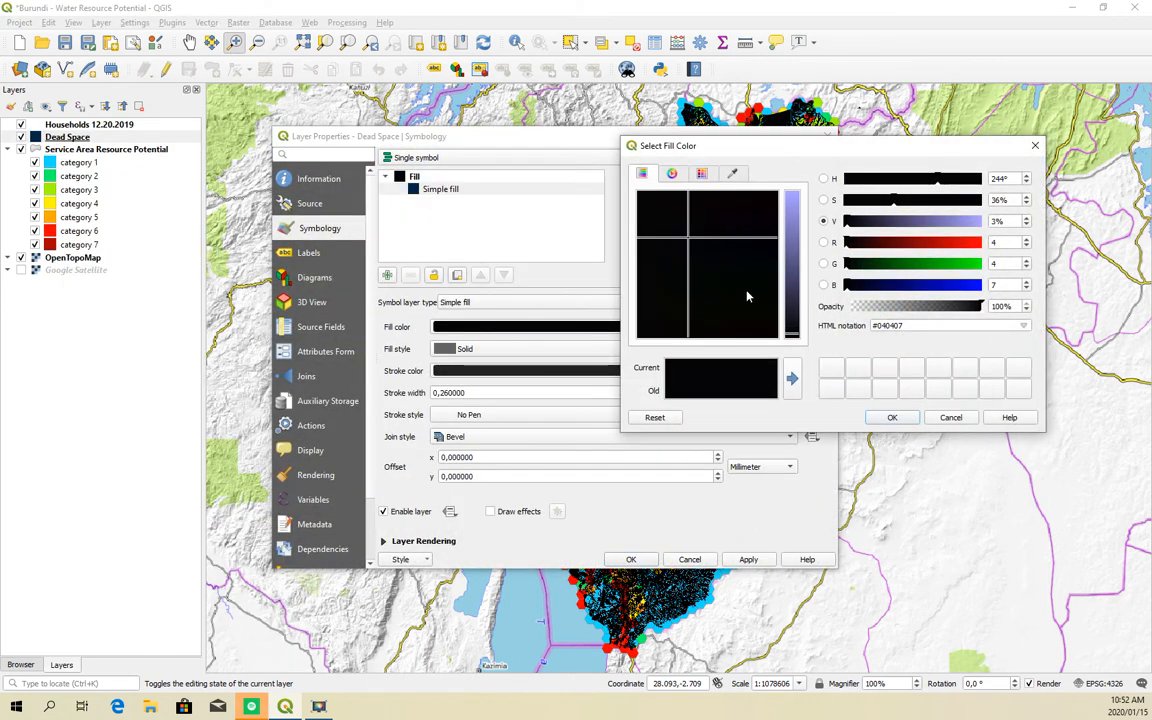
{"action": "left_click", "coordinate": [927, 221]}
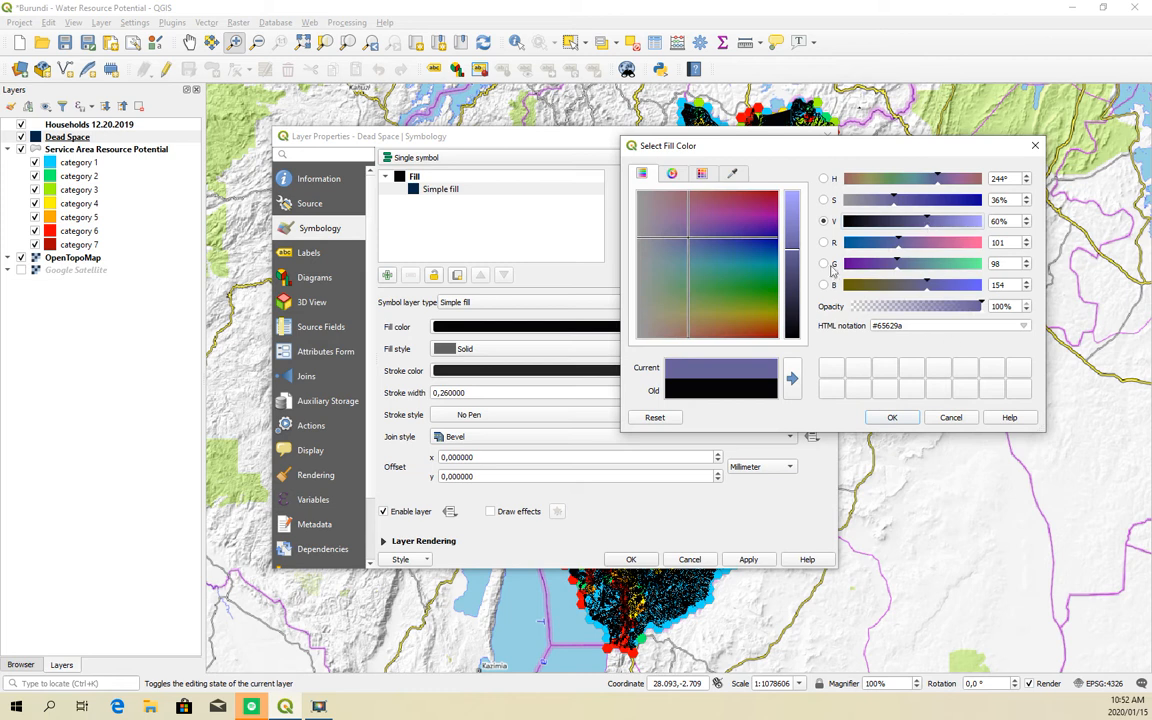
{"action": "left_click", "coordinate": [862, 263]}
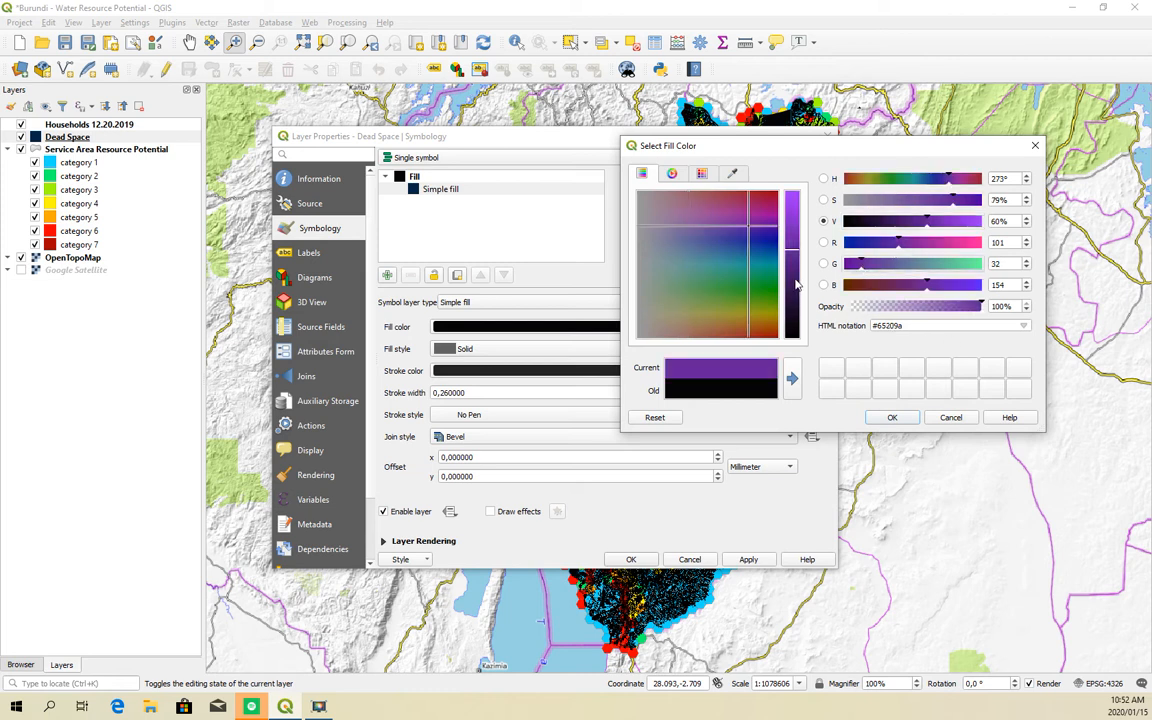
{"action": "left_click", "coordinate": [891, 417]}
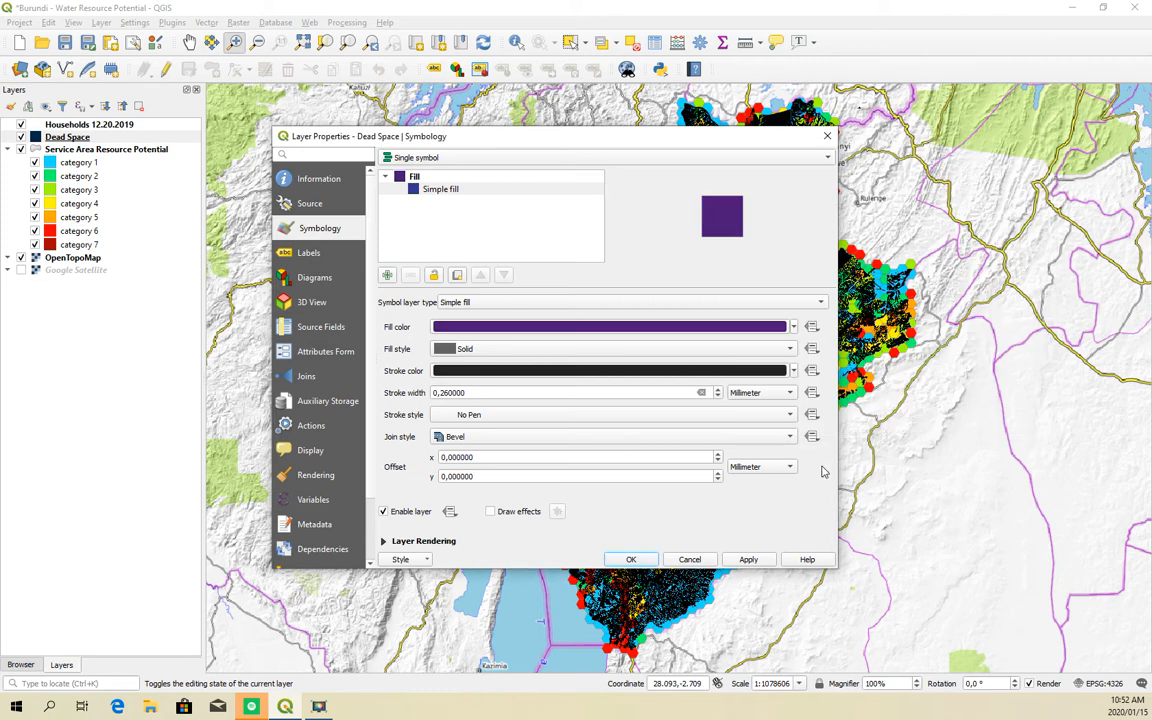
{"action": "left_click", "coordinate": [748, 559]}
{"action": "left_click", "coordinate": [631, 559]}
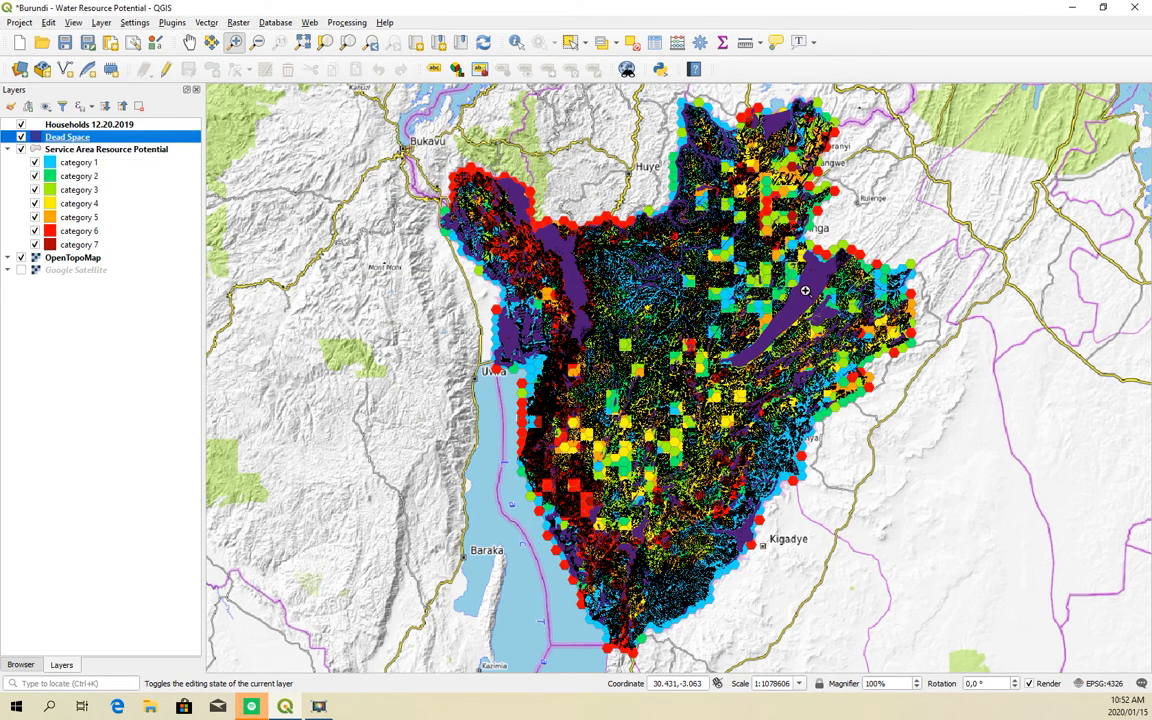
Hide the Dead Space layer and inspect the household points inside the Service Area Resource Potential hexagons up close, returning to the full layer extent.
{"action": "left_click", "coordinate": [21, 137]}
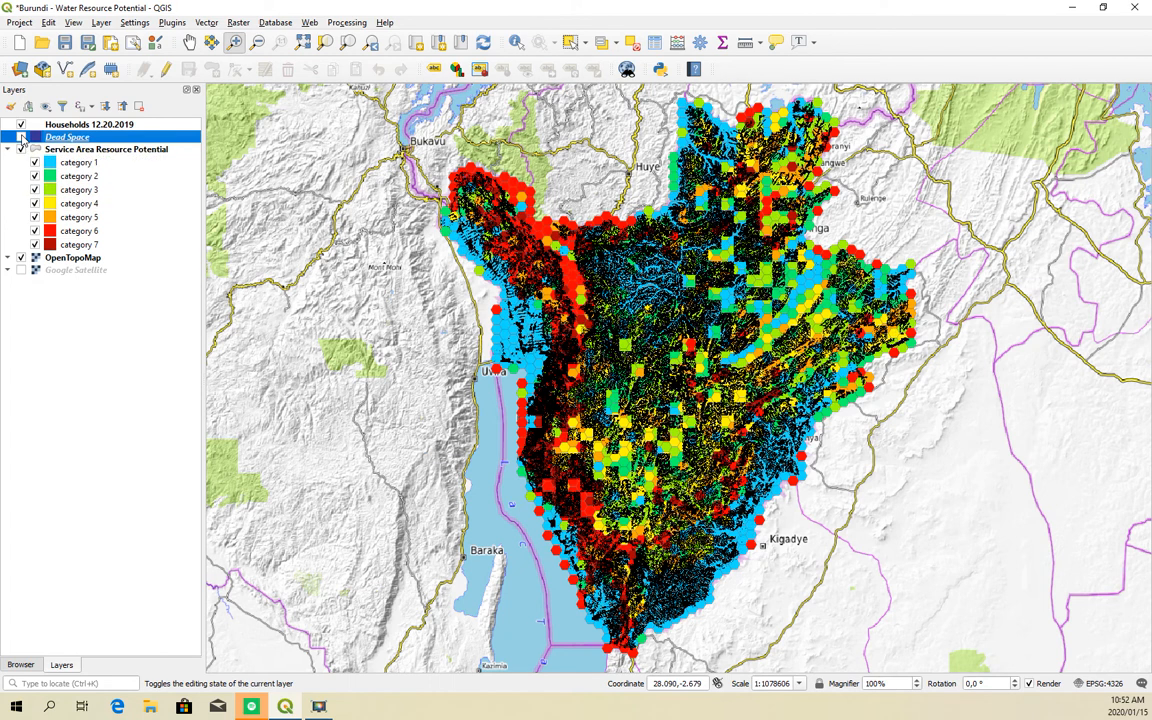
{"action": "left_click", "coordinate": [81, 125]}
{"action": "left_click", "coordinate": [106, 151]}
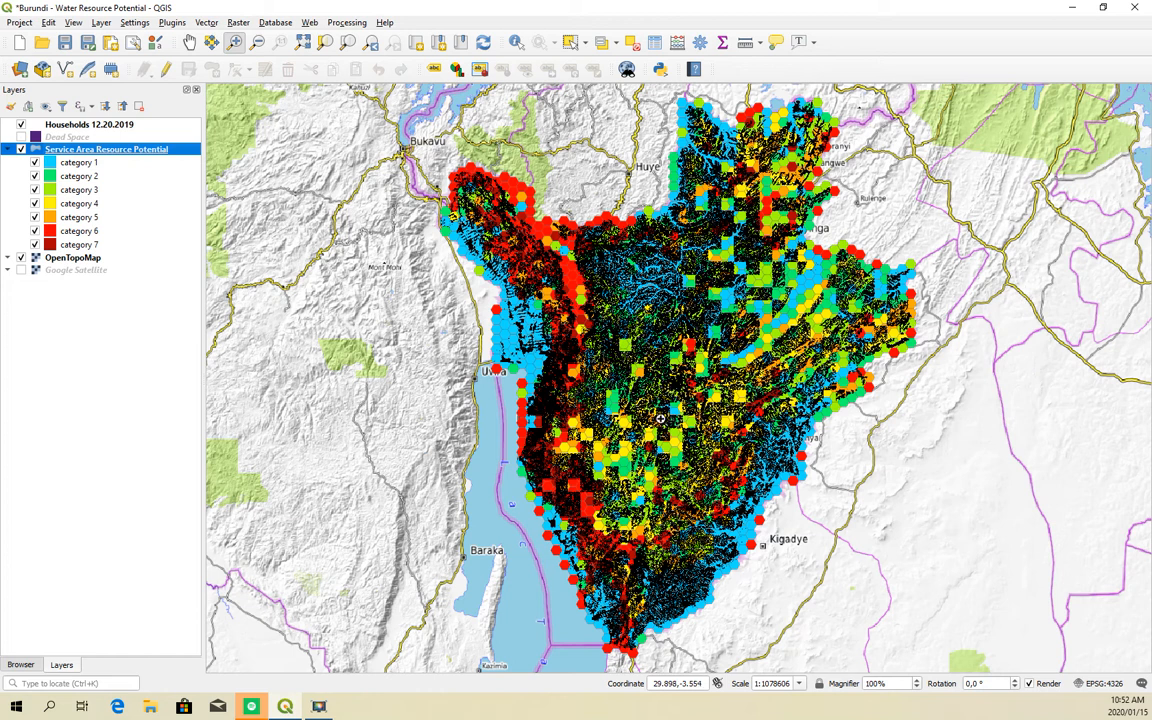
{"action": "left_click_drag", "start_coordinate": [604, 297], "coordinate": [776, 462]}
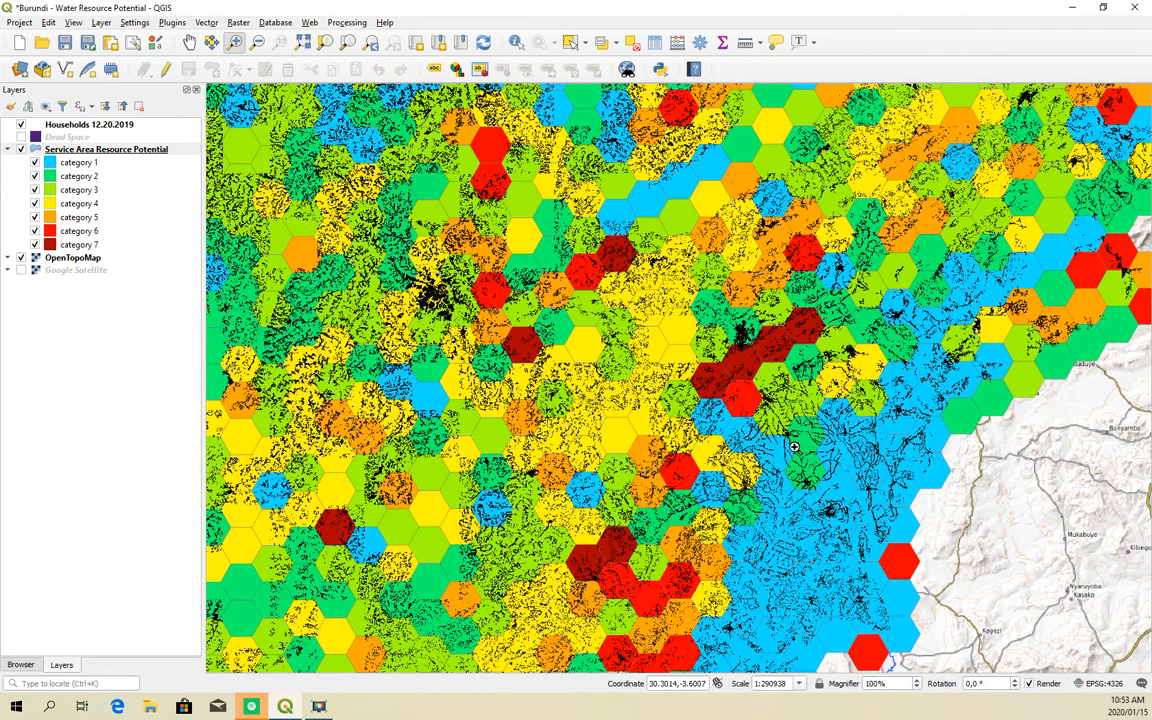
{"action": "left_click", "coordinate": [515, 43]}
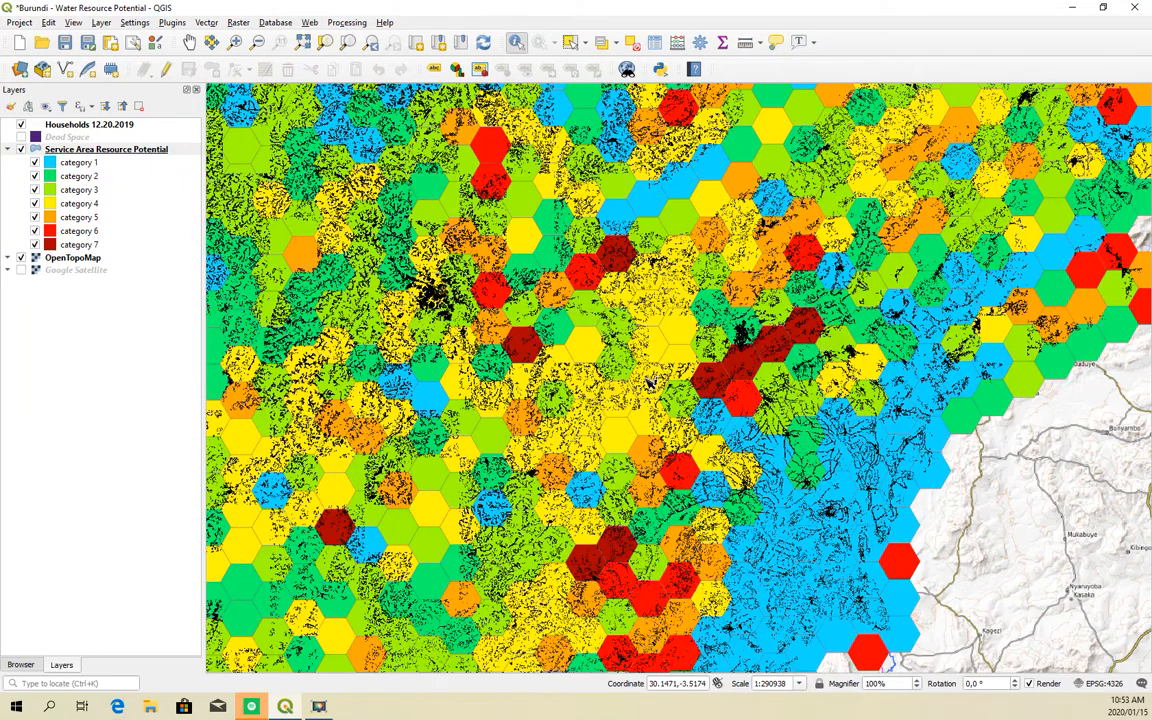
{"action": "right_click", "coordinate": [90, 149]}
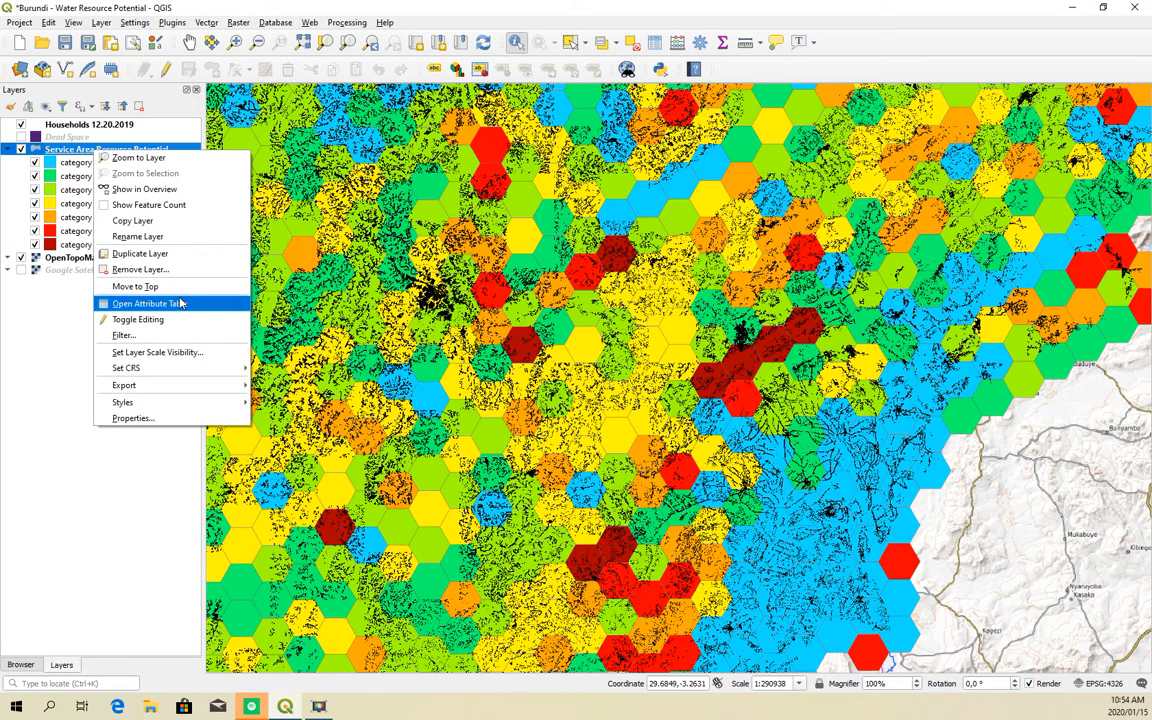
{"action": "left_click", "coordinate": [139, 158]}
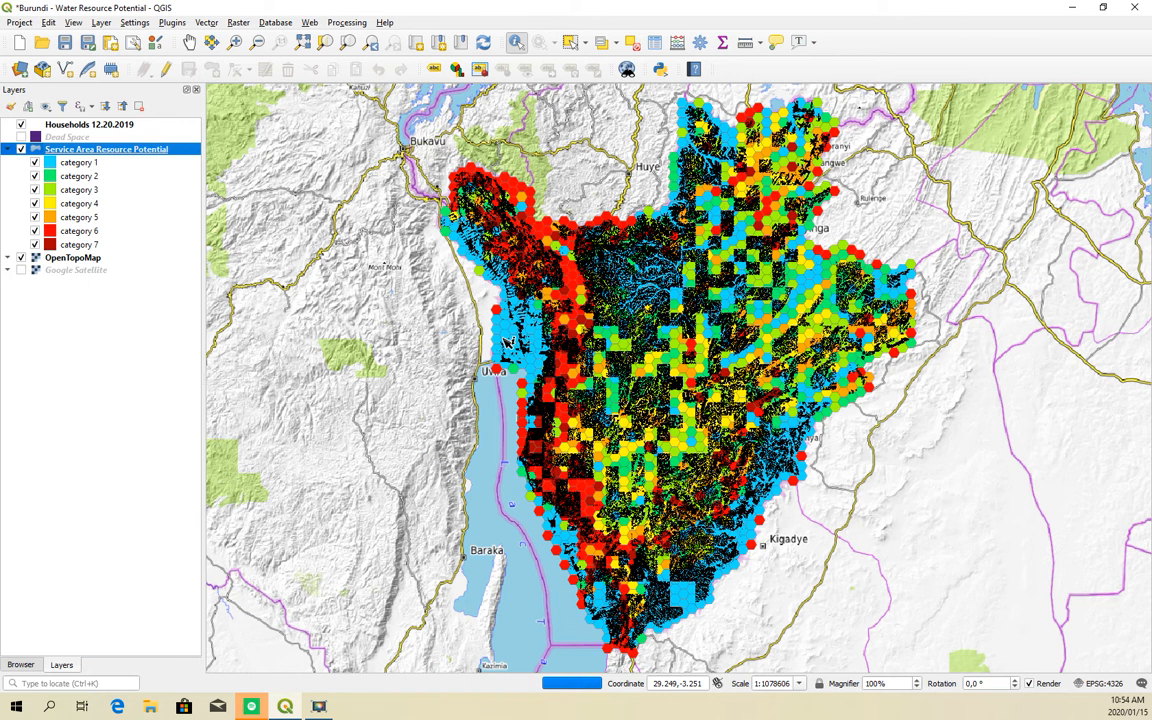
Open the Count Points in Polygon analysis for the Service Area Resource Potential polygons and Households 12.20.2019 points.
{"action": "left_click", "coordinate": [206, 22]}
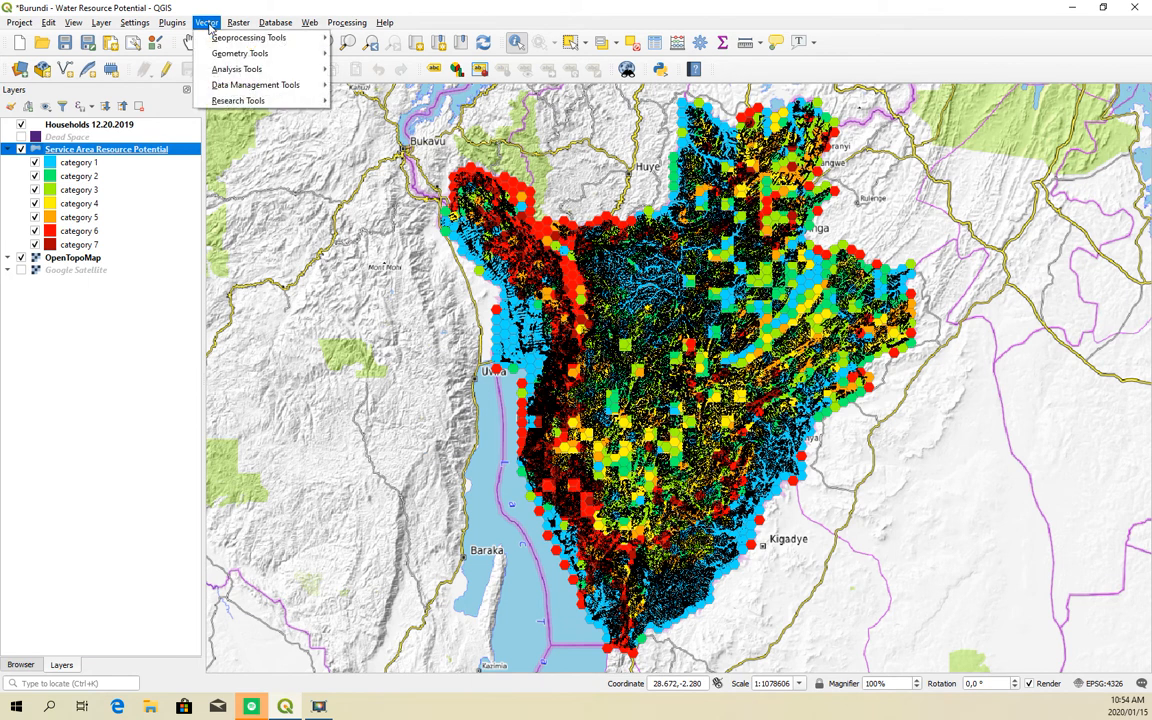
{"action": "mouse_move", "coordinate": [262, 104]}
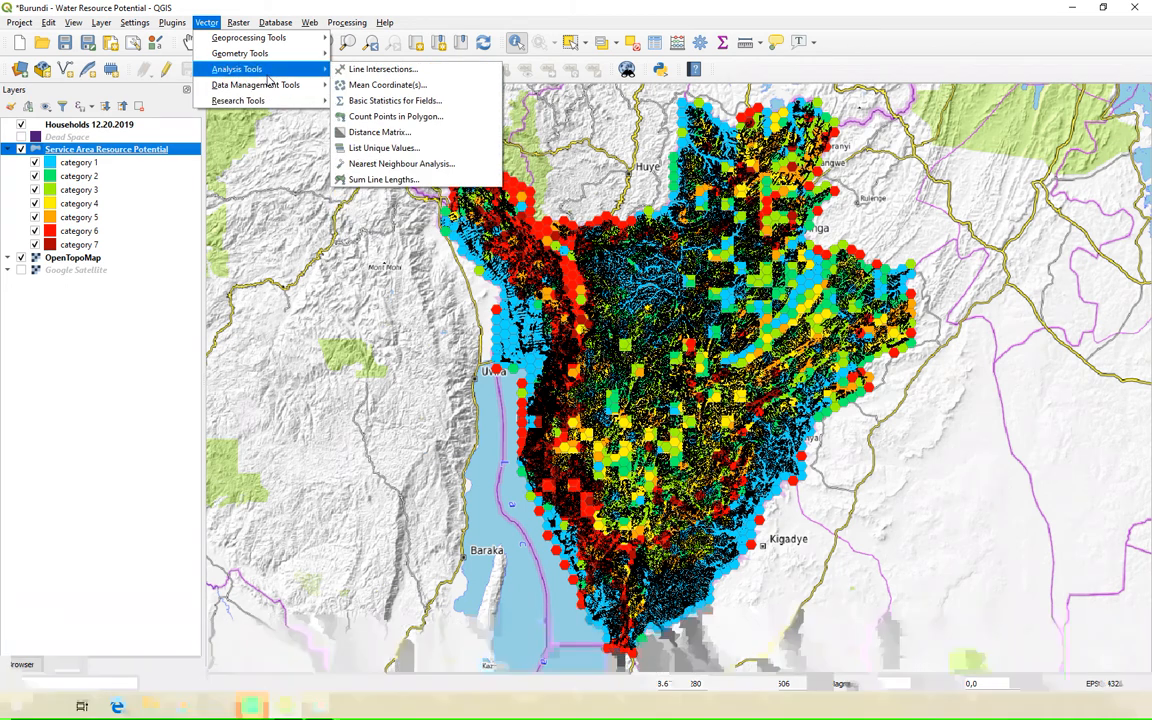
{"action": "left_click", "coordinate": [427, 120]}
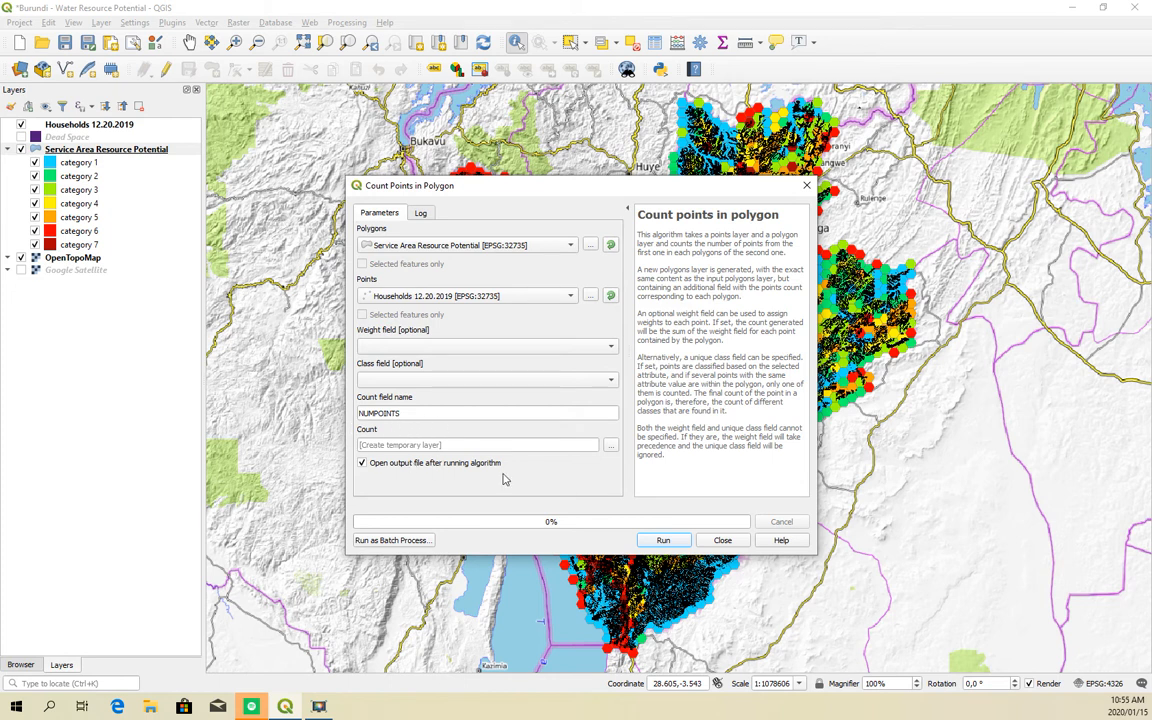
Set the count output to an SHP file named HH Count in the Desktop TEMP folder and run the point count.
{"action": "left_click", "coordinate": [611, 446]}
{"action": "left_click", "coordinate": [656, 474]}
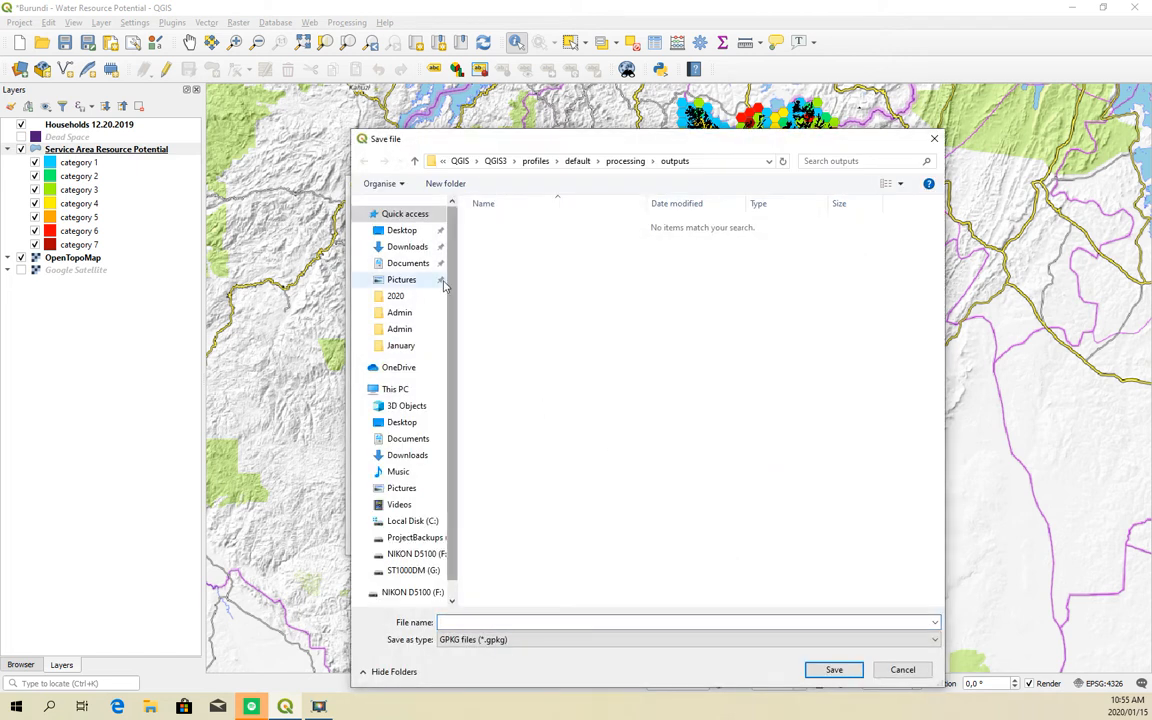
{"action": "left_click", "coordinate": [402, 230]}
{"action": "double_click", "coordinate": [507, 242]}
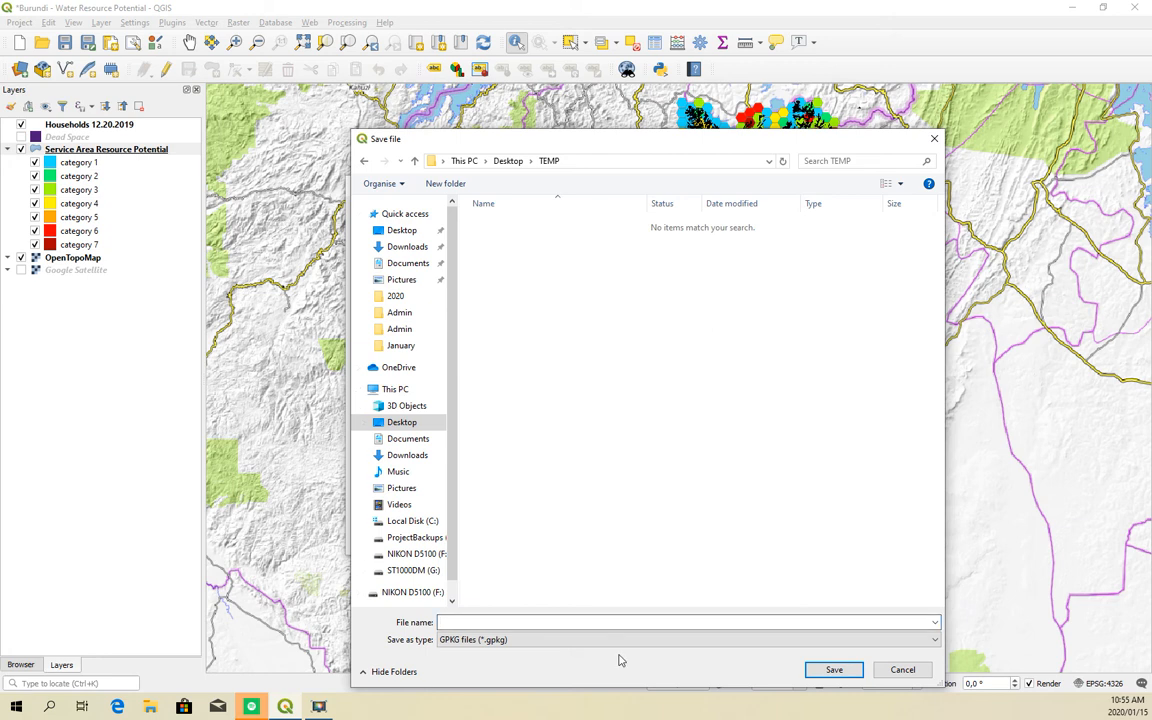
{"action": "type", "text": "HH Count"}
{"action": "left_click", "coordinate": [547, 641]}
{"action": "left_click", "coordinate": [545, 421]}
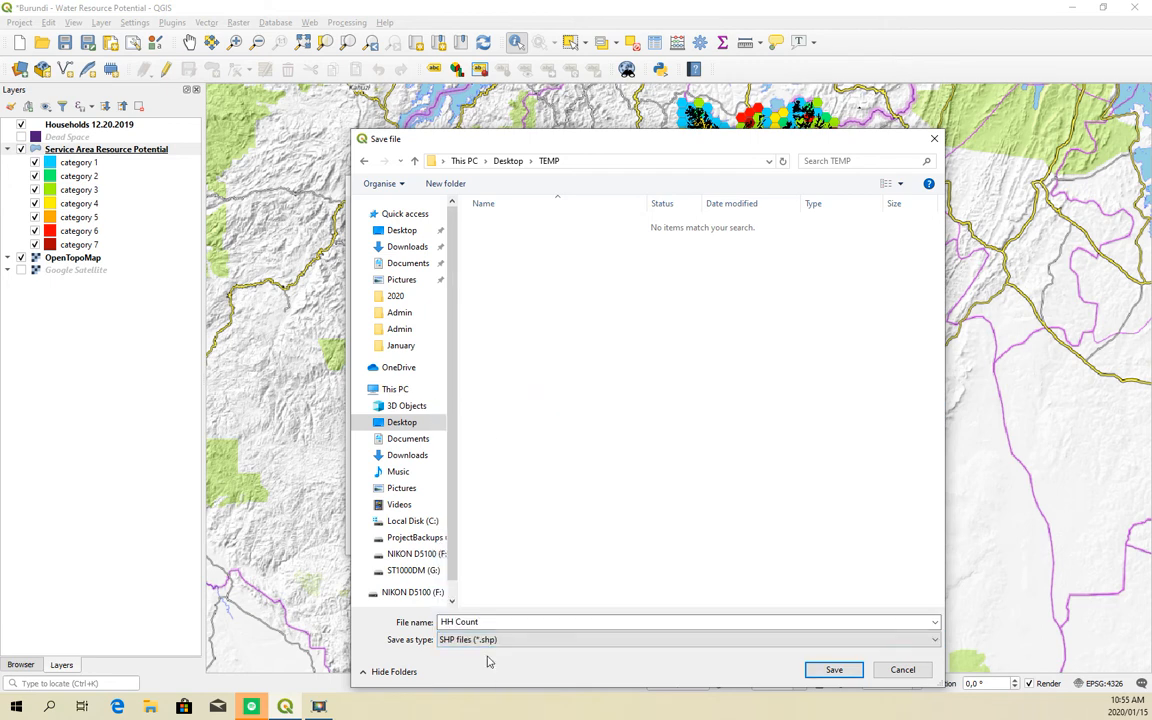
{"action": "left_click", "coordinate": [852, 676]}
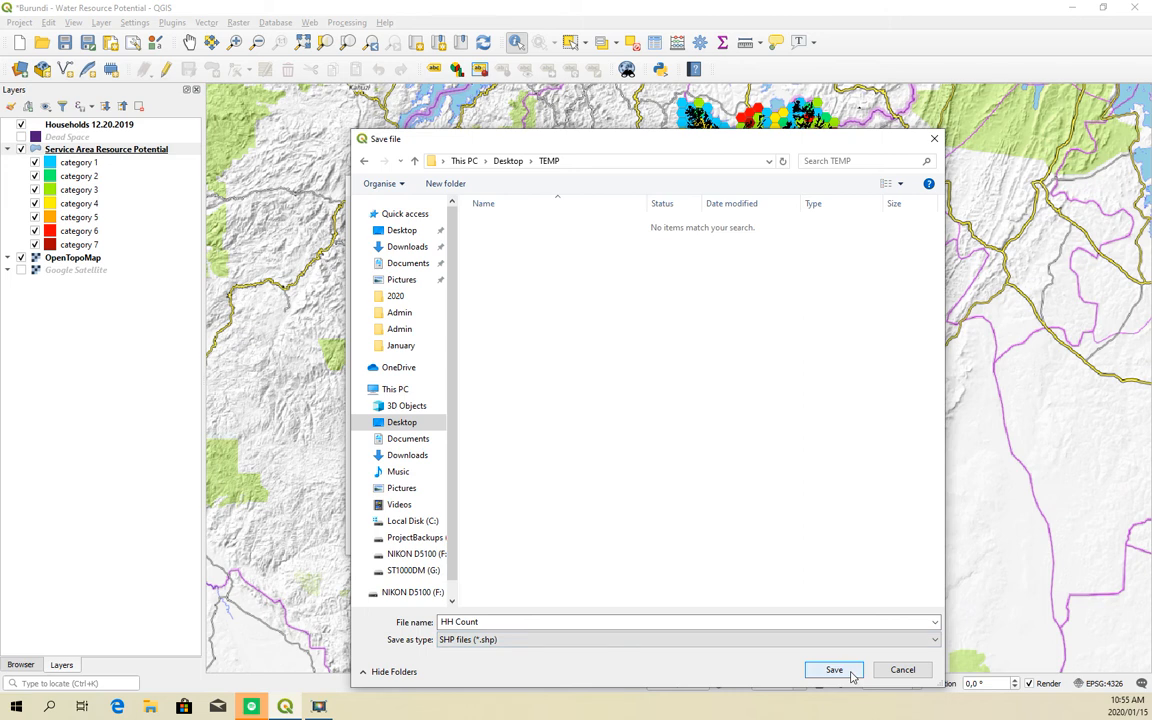
{"action": "left_click", "coordinate": [852, 676]}
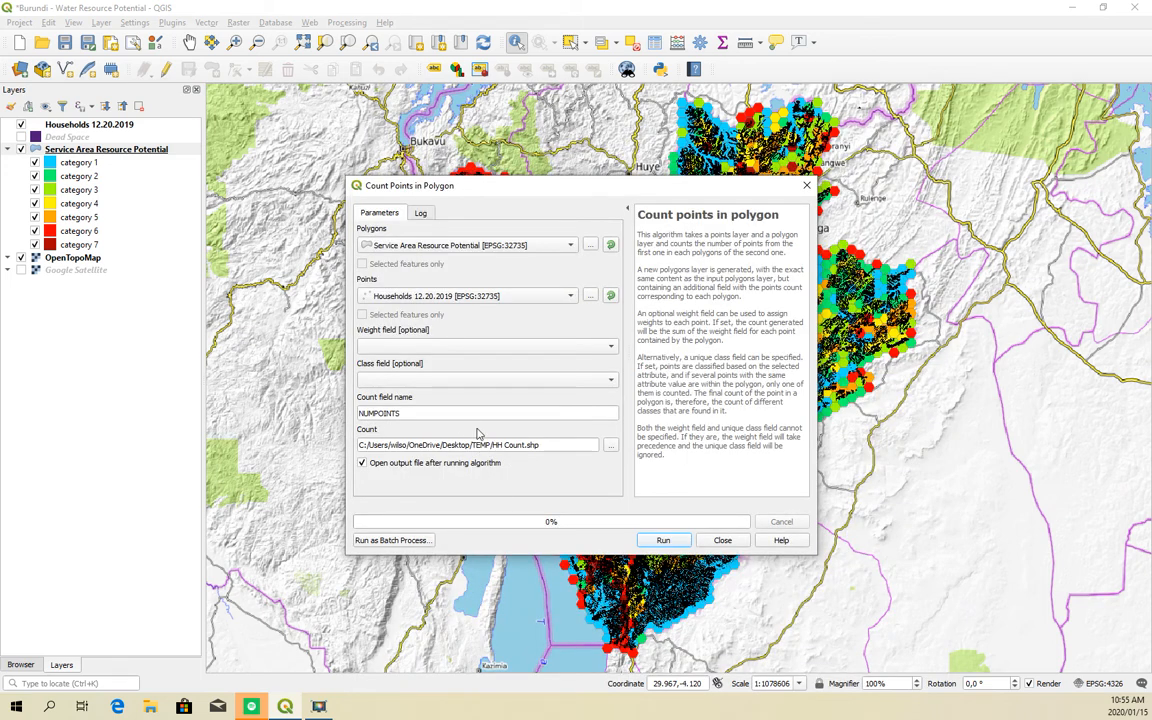
{"action": "left_click", "coordinate": [672, 543]}
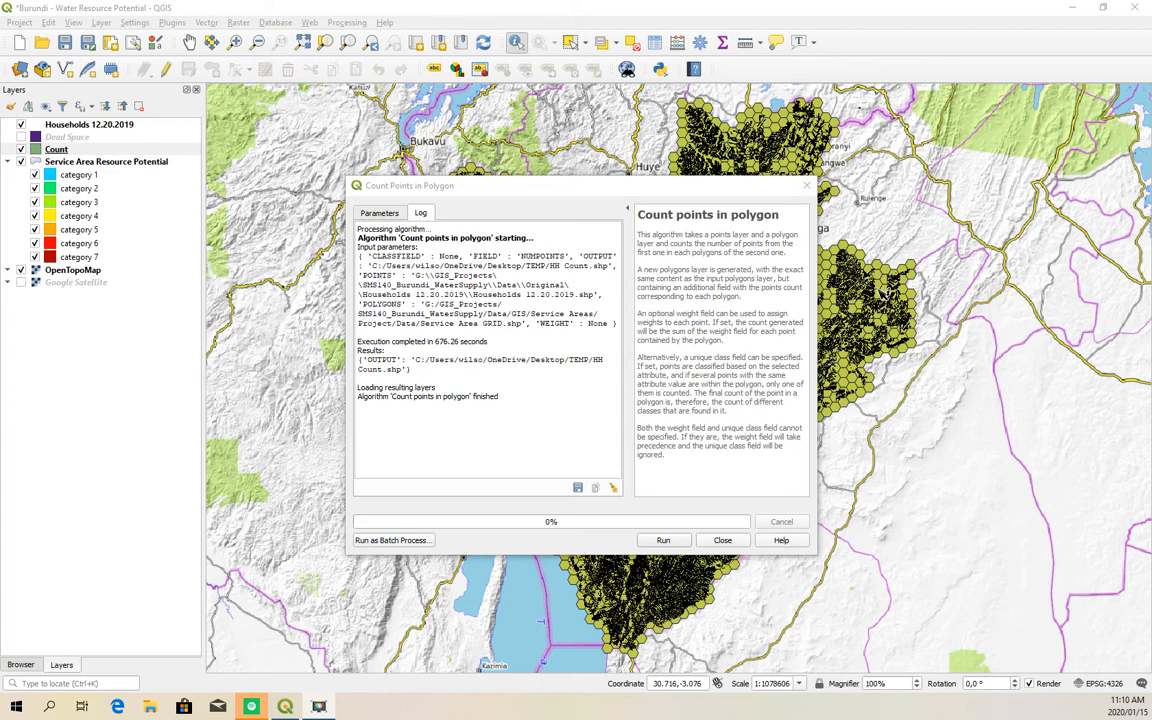
{"action": "left_click", "coordinate": [808, 186]}
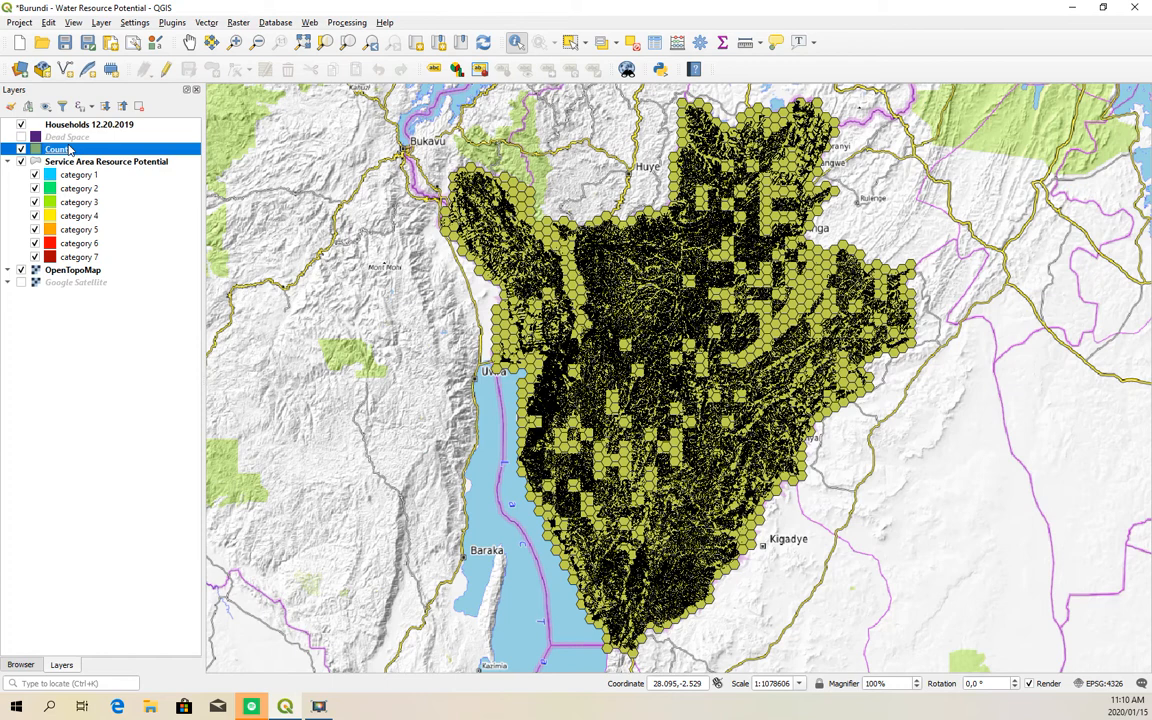
Examine the Count layer's attribute table, including its NUMPOINTS column and the other fields.
{"action": "right_click", "coordinate": [73, 152]}
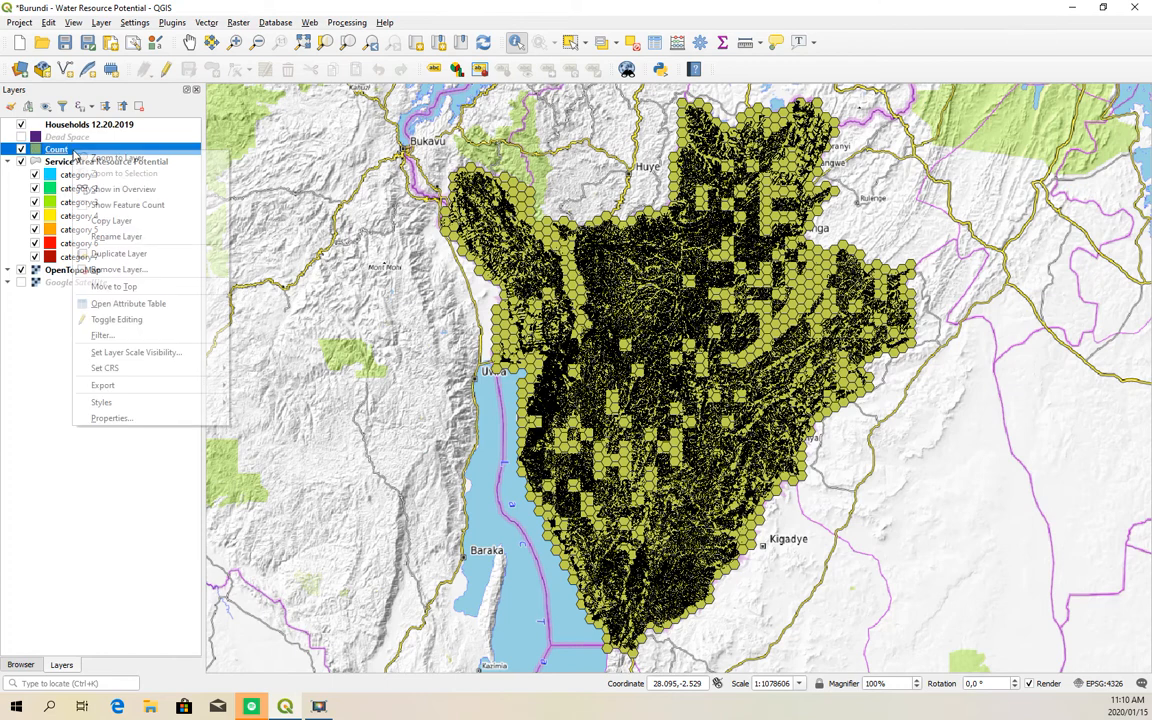
{"action": "left_click", "coordinate": [142, 302]}
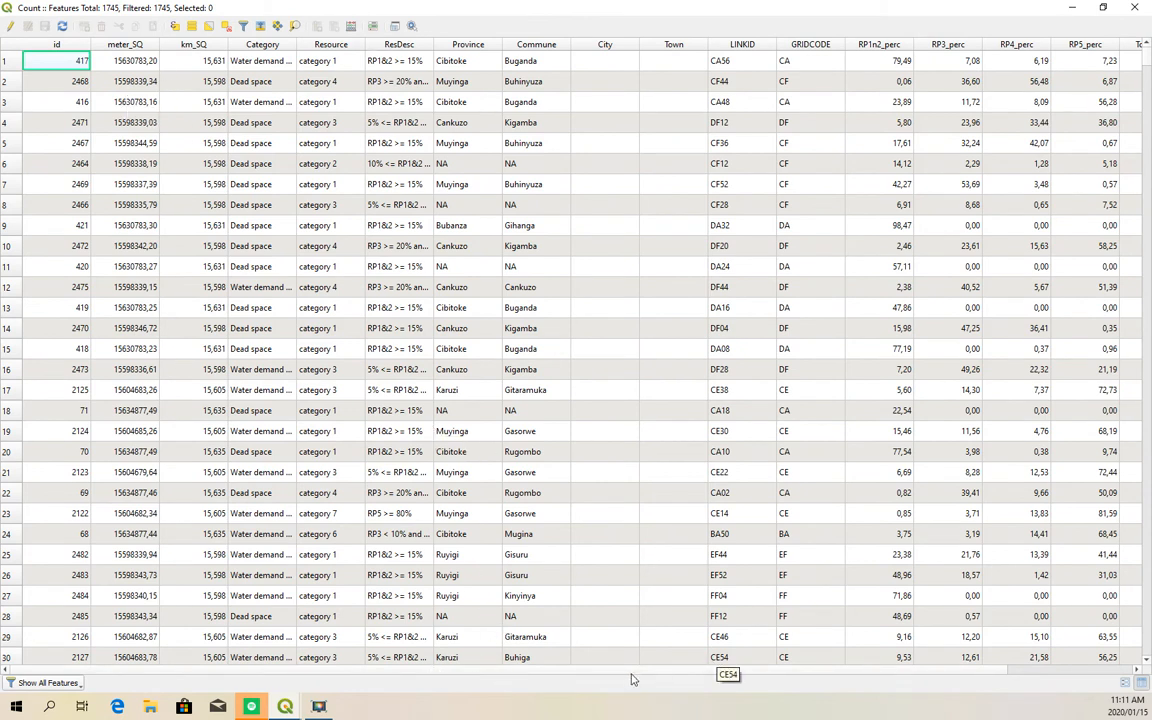
{"action": "left_click_drag", "start_coordinate": [605, 670], "coordinate": [797, 671]}
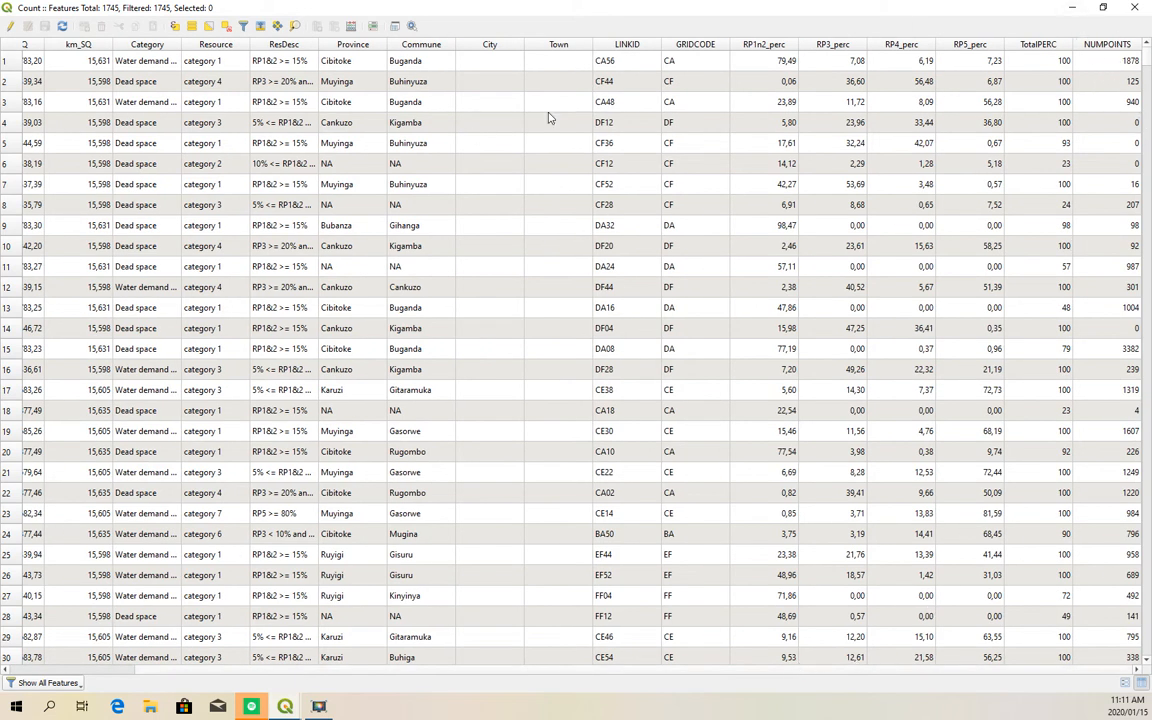
{"action": "left_click_drag", "start_coordinate": [731, 669], "coordinate": [436, 671]}
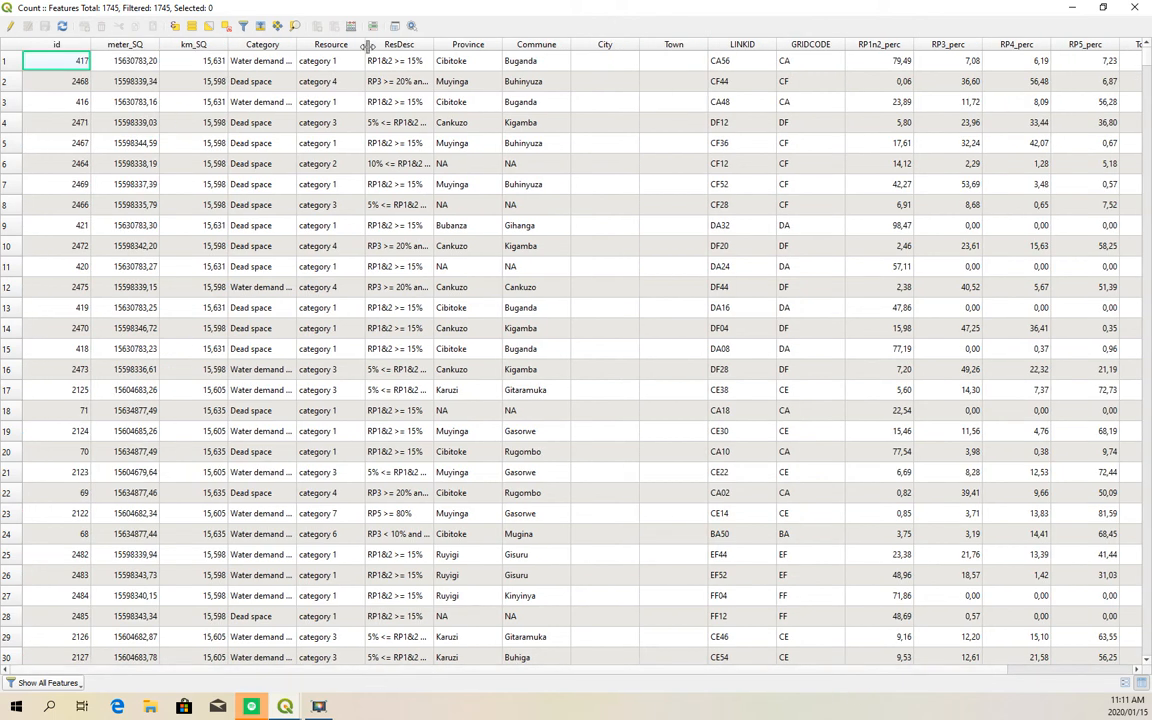
{"action": "left_click", "coordinate": [1075, 12]}
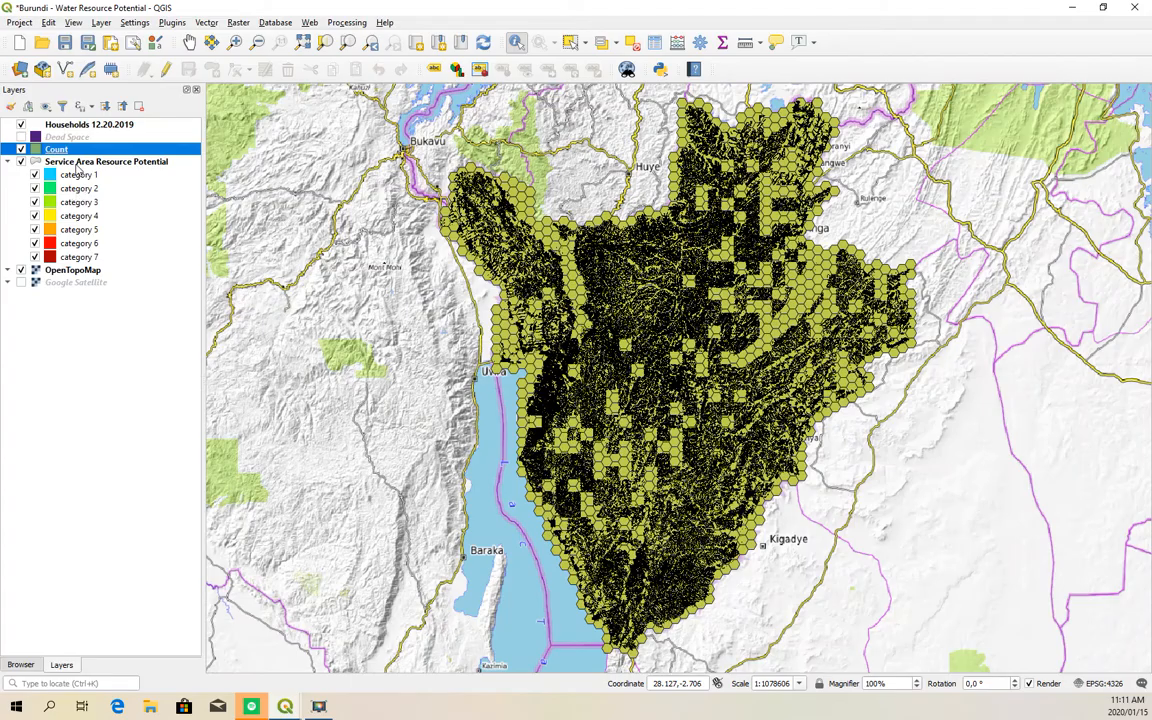
Display the hidden km_SQ column in the Service Area Resource Potential layer's attribute table, then close the table.
{"action": "right_click", "coordinate": [84, 164]}
{"action": "left_click", "coordinate": [160, 317]}
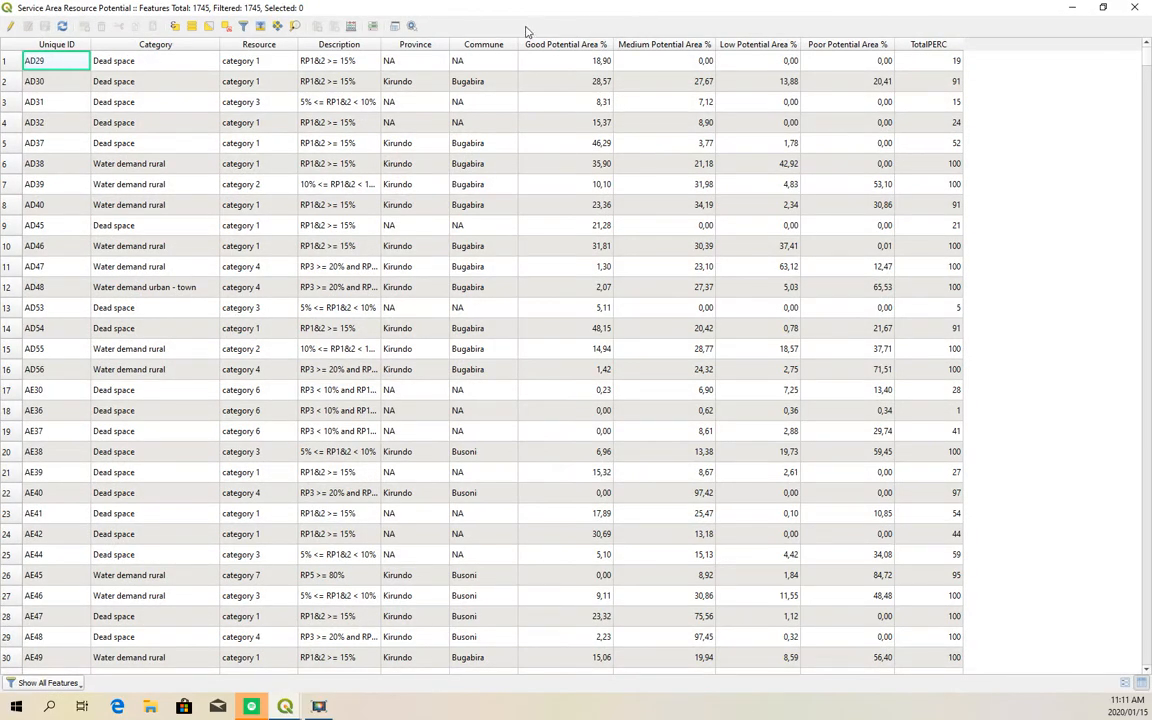
{"action": "right_click", "coordinate": [1003, 43]}
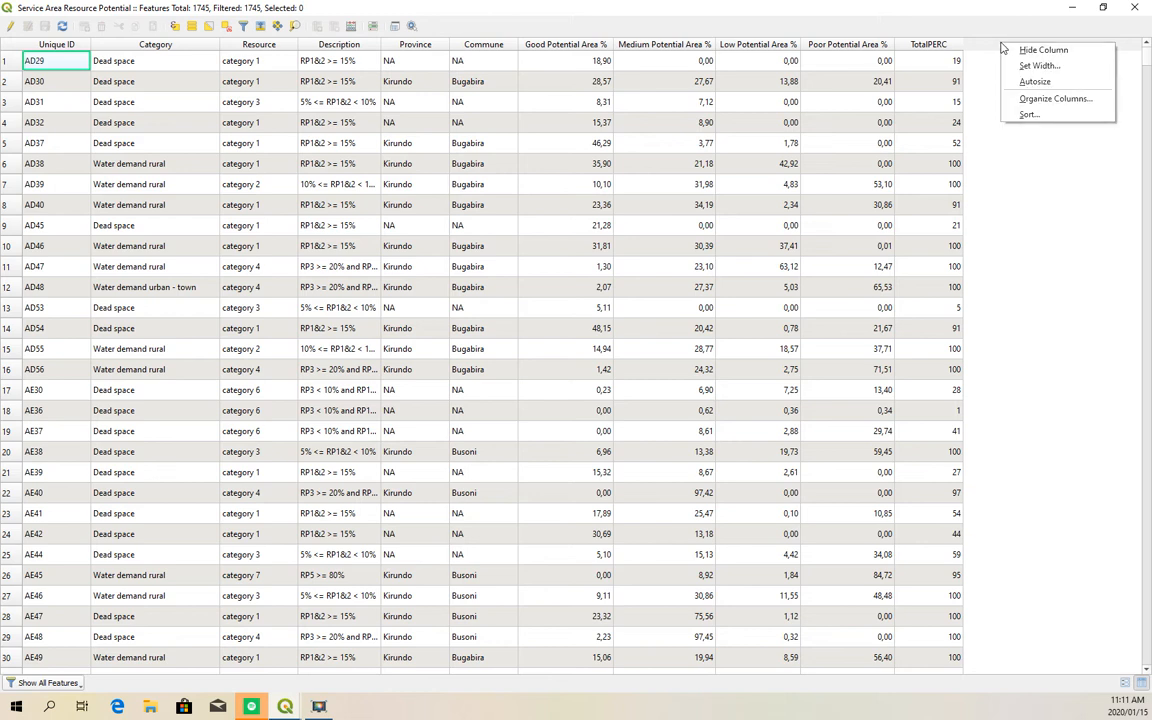
{"action": "left_click", "coordinate": [1045, 98]}
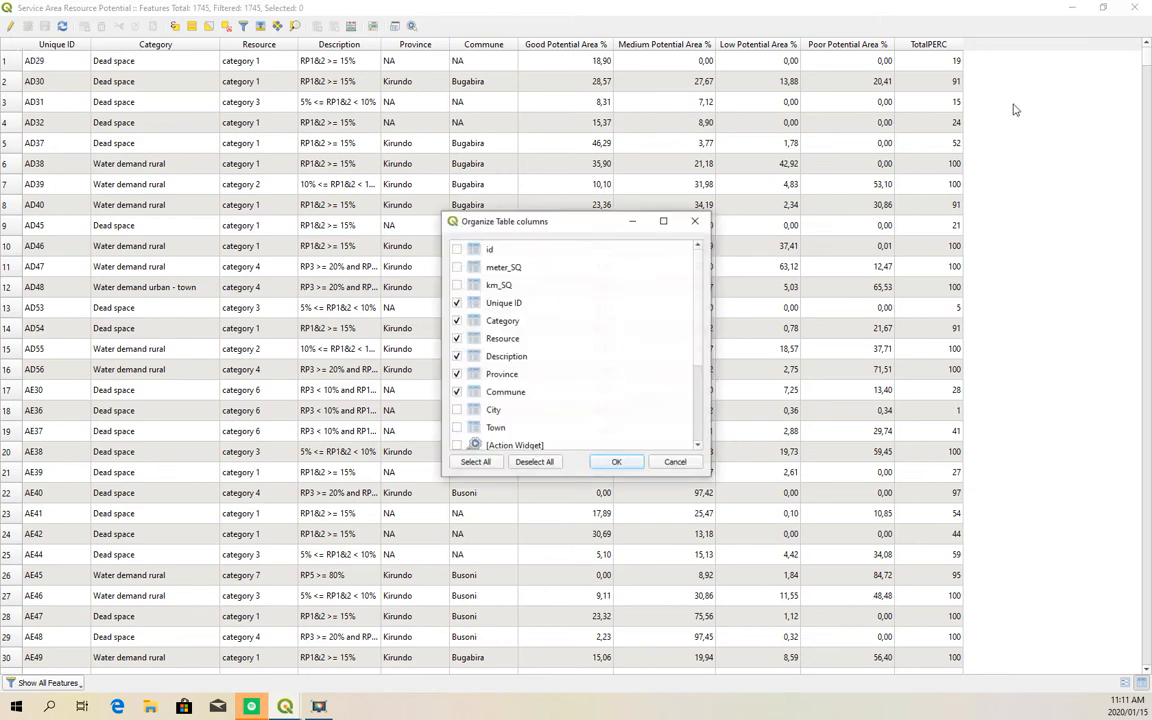
{"action": "left_click", "coordinate": [677, 462]}
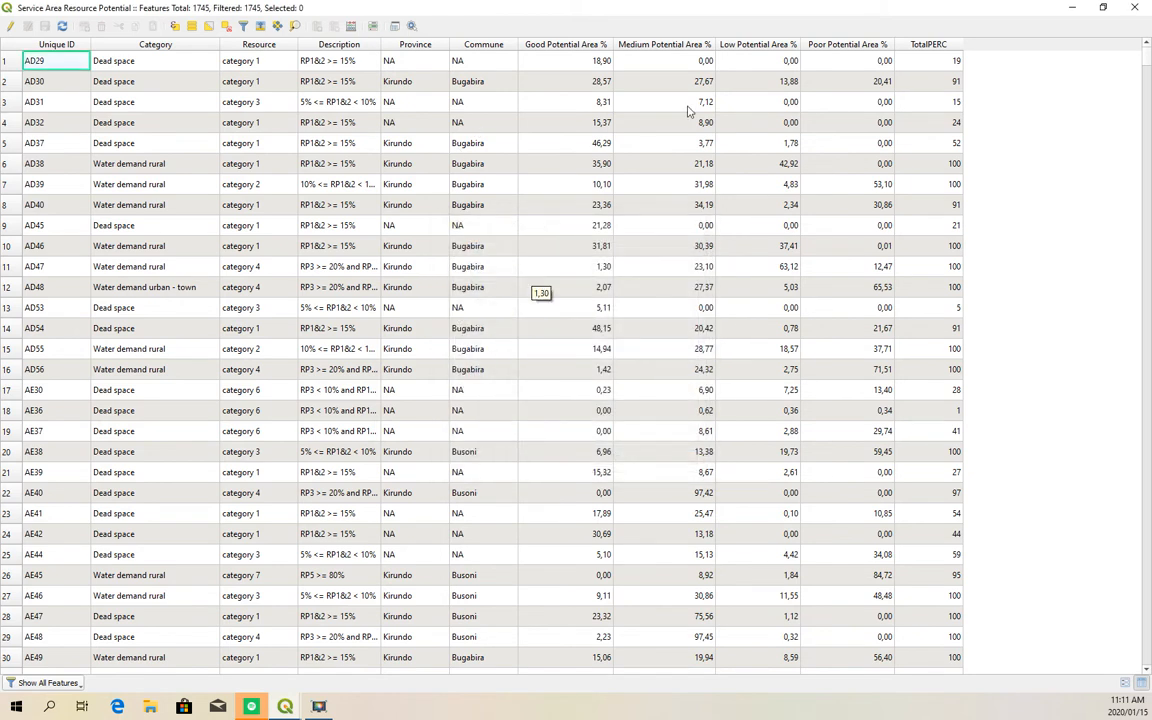
{"action": "right_click", "coordinate": [1002, 50]}
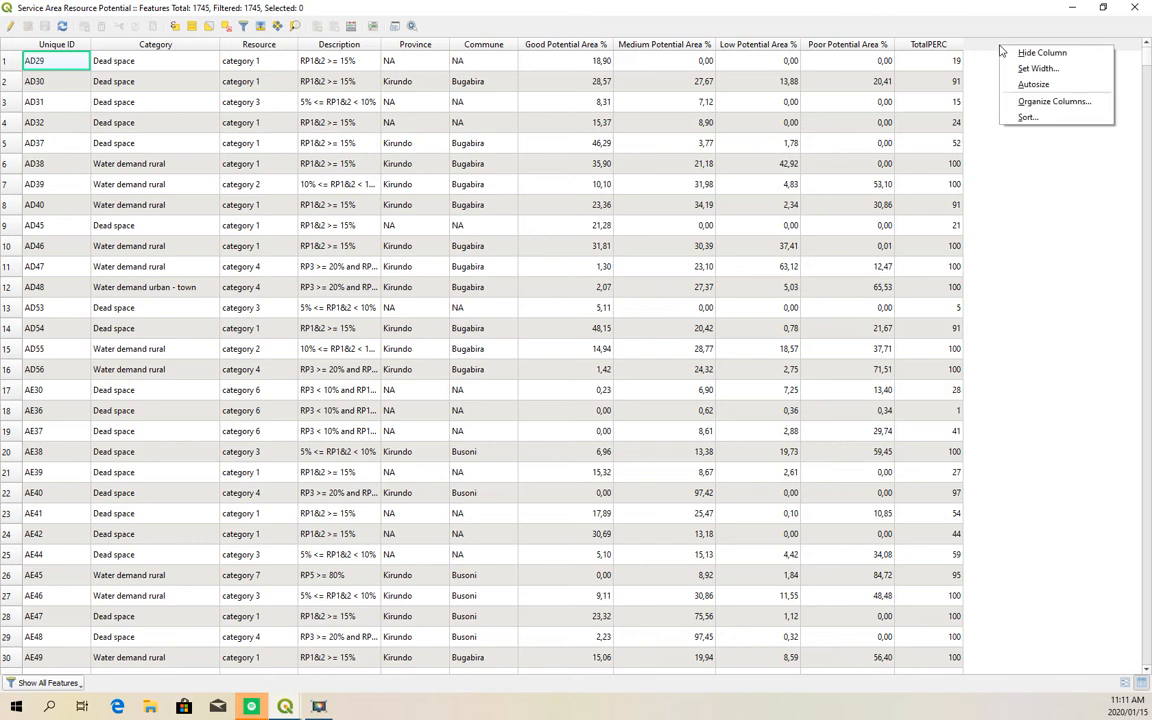
{"action": "left_click", "coordinate": [1025, 97]}
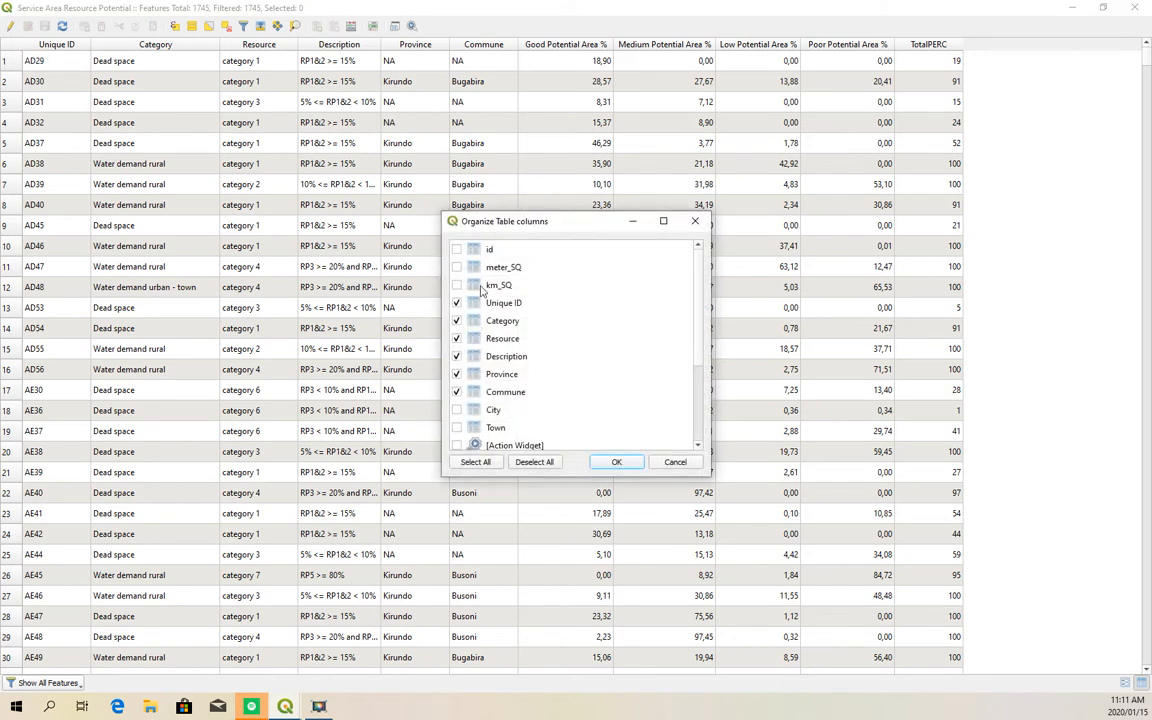
{"action": "left_click", "coordinate": [457, 320]}
{"action": "left_click", "coordinate": [457, 320]}
{"action": "left_click", "coordinate": [618, 462]}
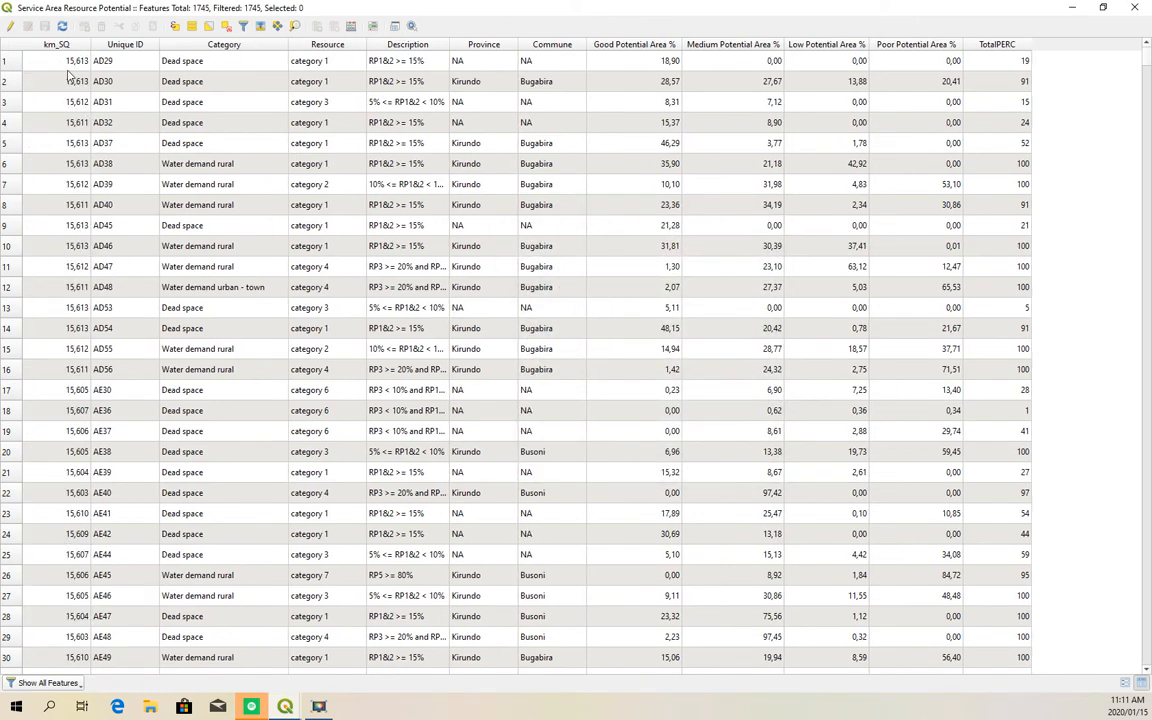
{"action": "left_click", "coordinate": [1145, 10]}
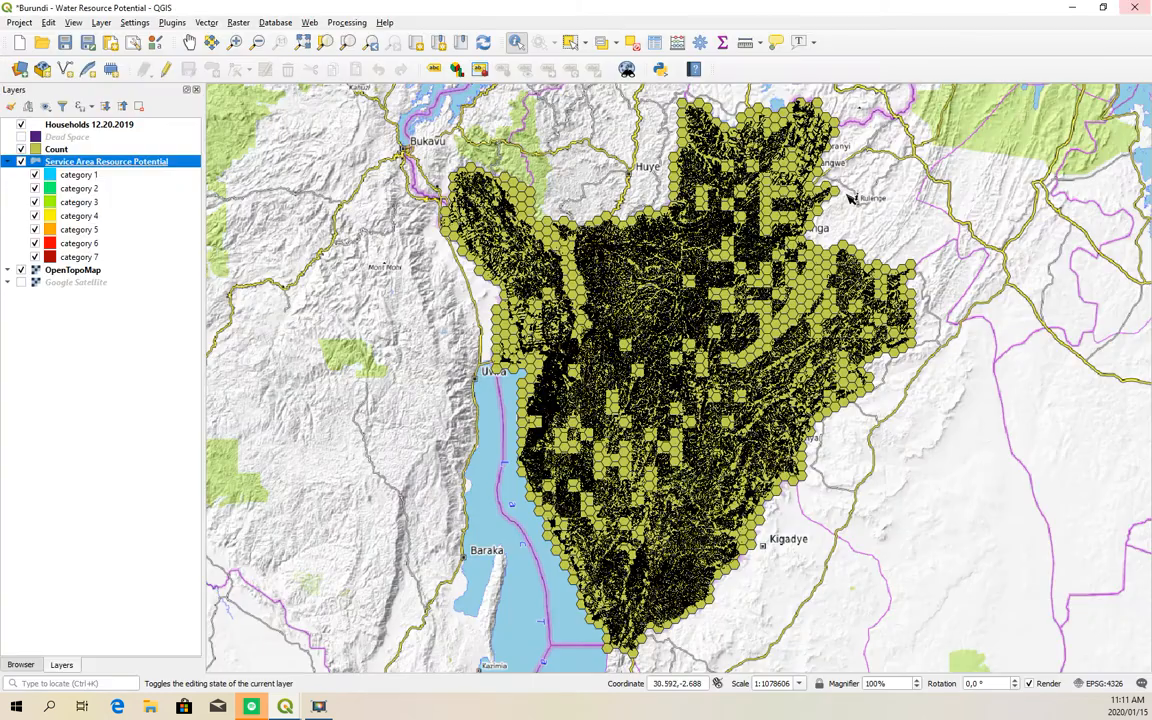
Open the Count layer's attribute table and look across its columns through to NUMPOINTS.
{"action": "left_click", "coordinate": [62, 150]}
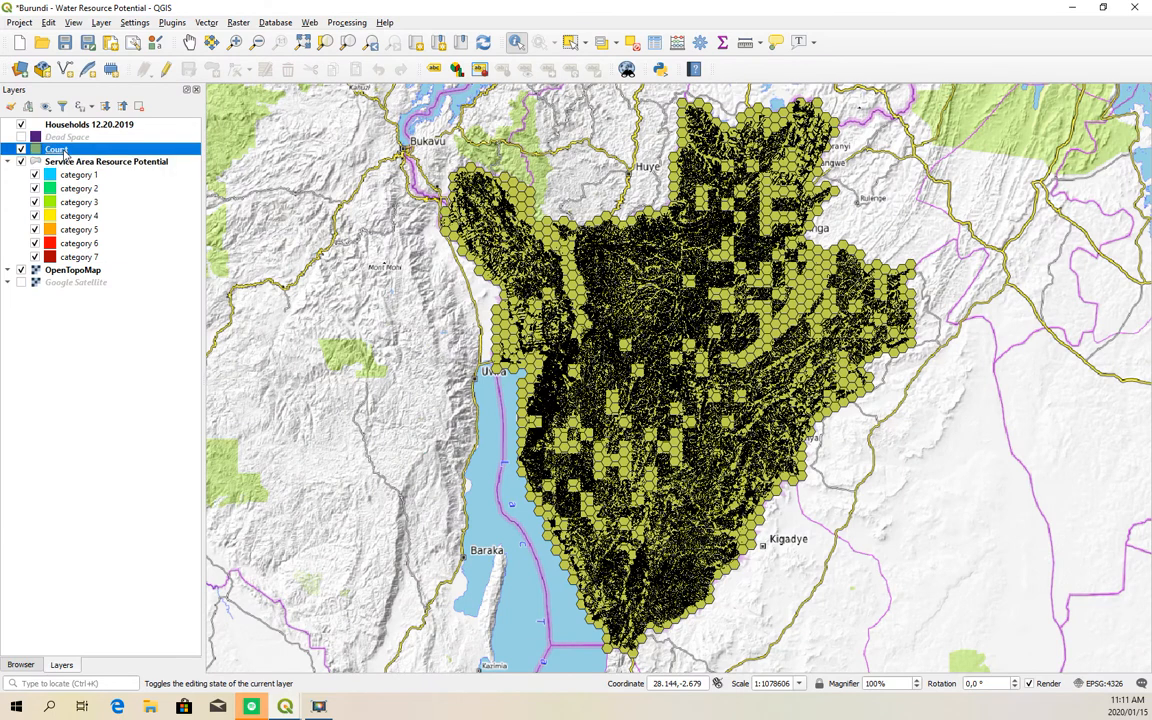
{"action": "right_click", "coordinate": [62, 150]}
{"action": "left_click", "coordinate": [156, 304]}
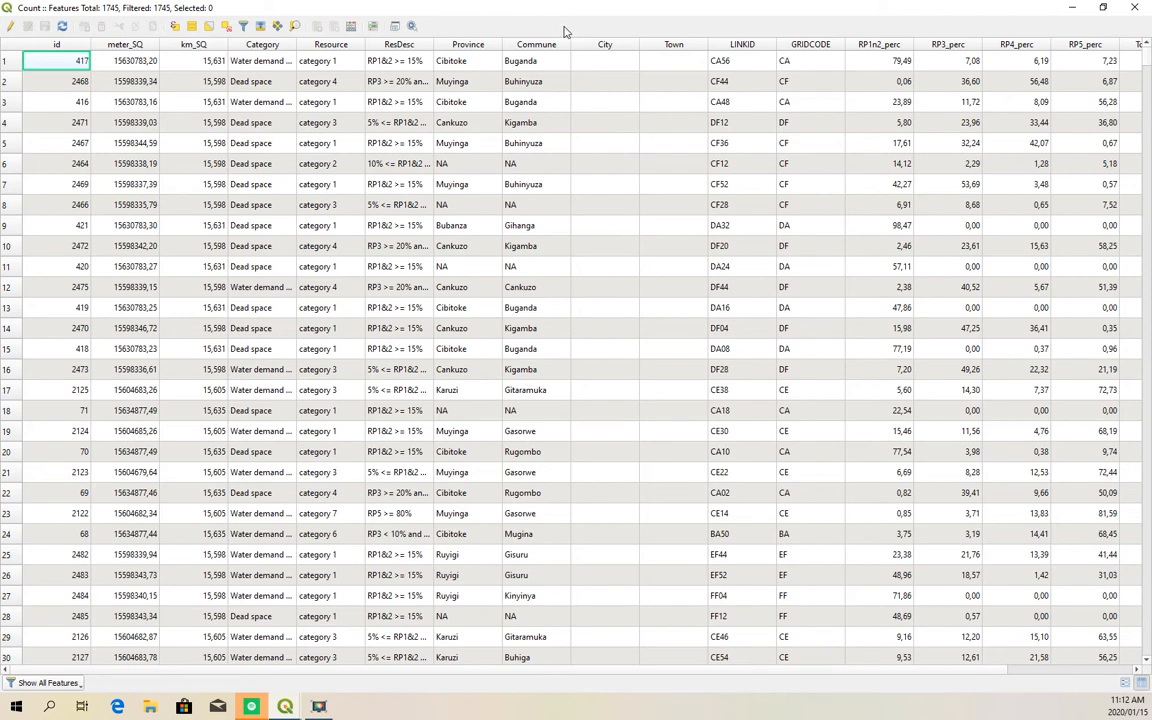
{"action": "scroll", "coordinate": [650, 681], "scroll_direction": "right", "scroll_amount": 3}
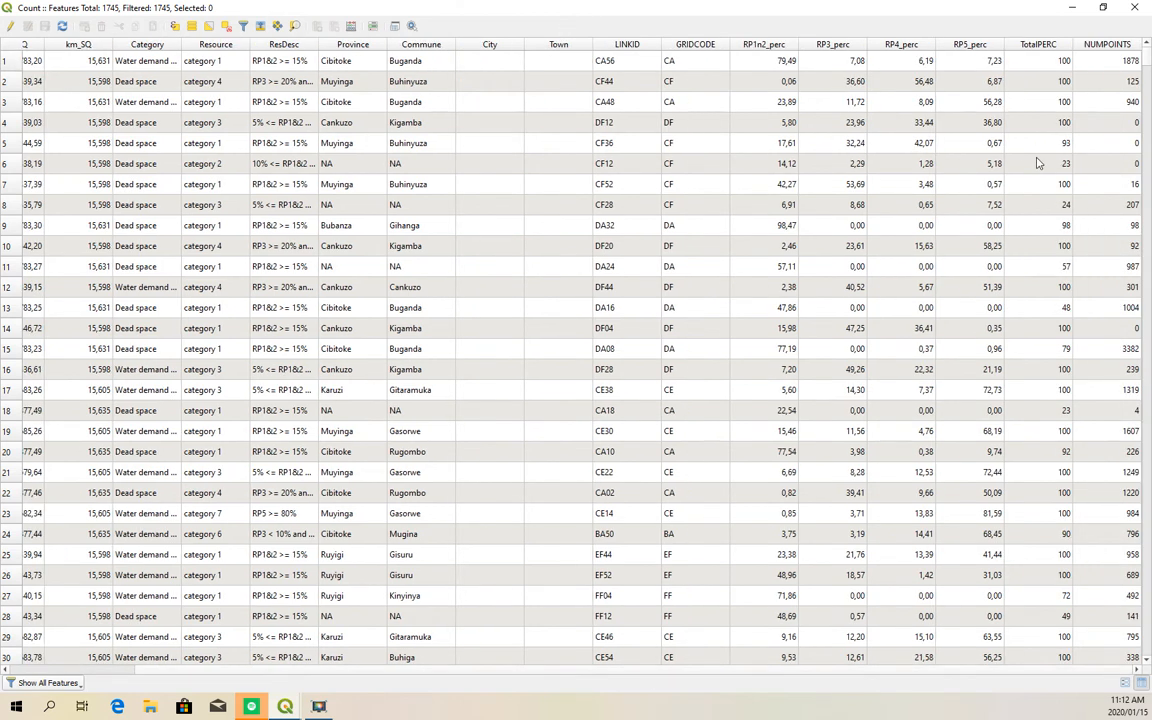
Limit the Count table's displayed columns to km_SQ, Category, Resource, LINKID and NUMPOINTS.
{"action": "right_click", "coordinate": [500, 49]}
{"action": "left_click", "coordinate": [553, 101]}
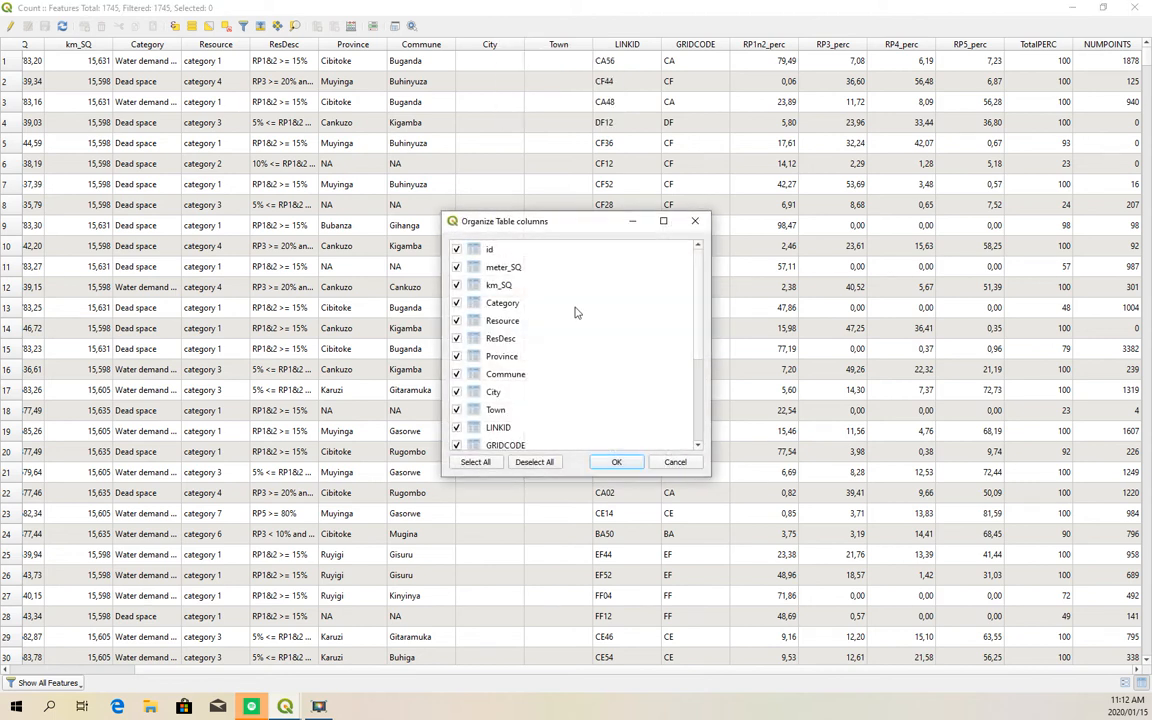
{"action": "left_click", "coordinate": [540, 462]}
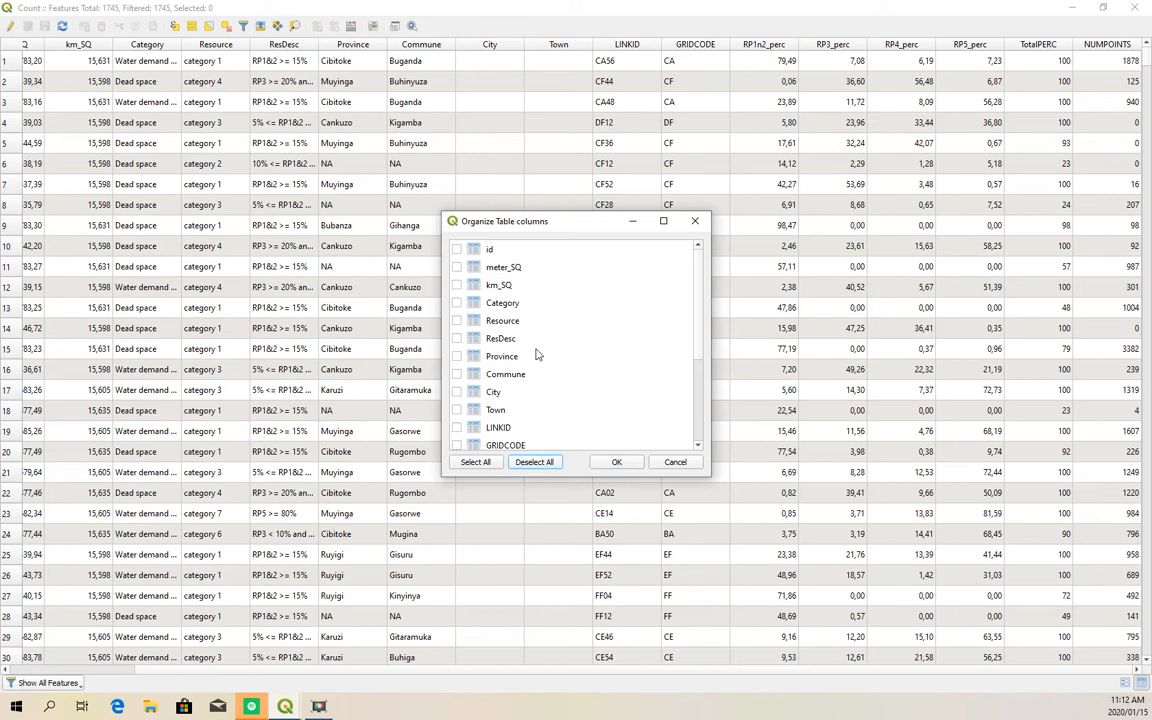
{"action": "left_click", "coordinate": [457, 286]}
{"action": "left_click", "coordinate": [457, 303]}
{"action": "left_click", "coordinate": [457, 321]}
{"action": "left_click", "coordinate": [457, 428]}
{"action": "left_click_drag", "start_coordinate": [702, 350], "coordinate": [698, 440]}
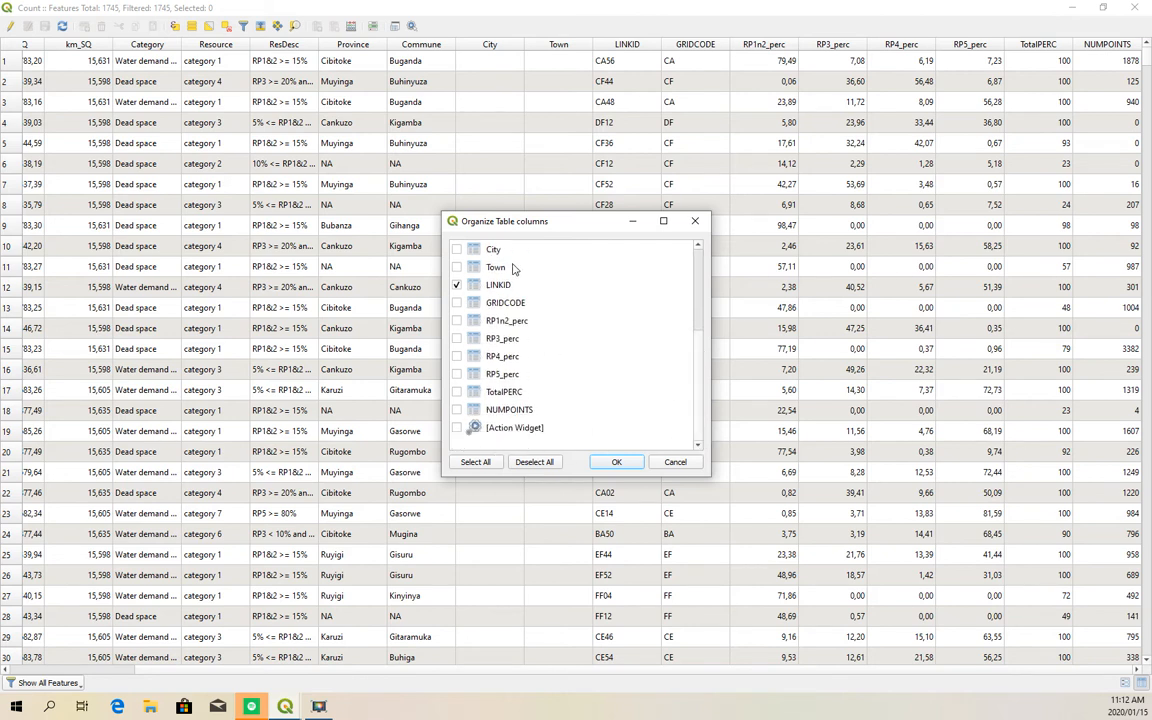
{"action": "left_click", "coordinate": [457, 411]}
{"action": "left_click", "coordinate": [618, 462]}
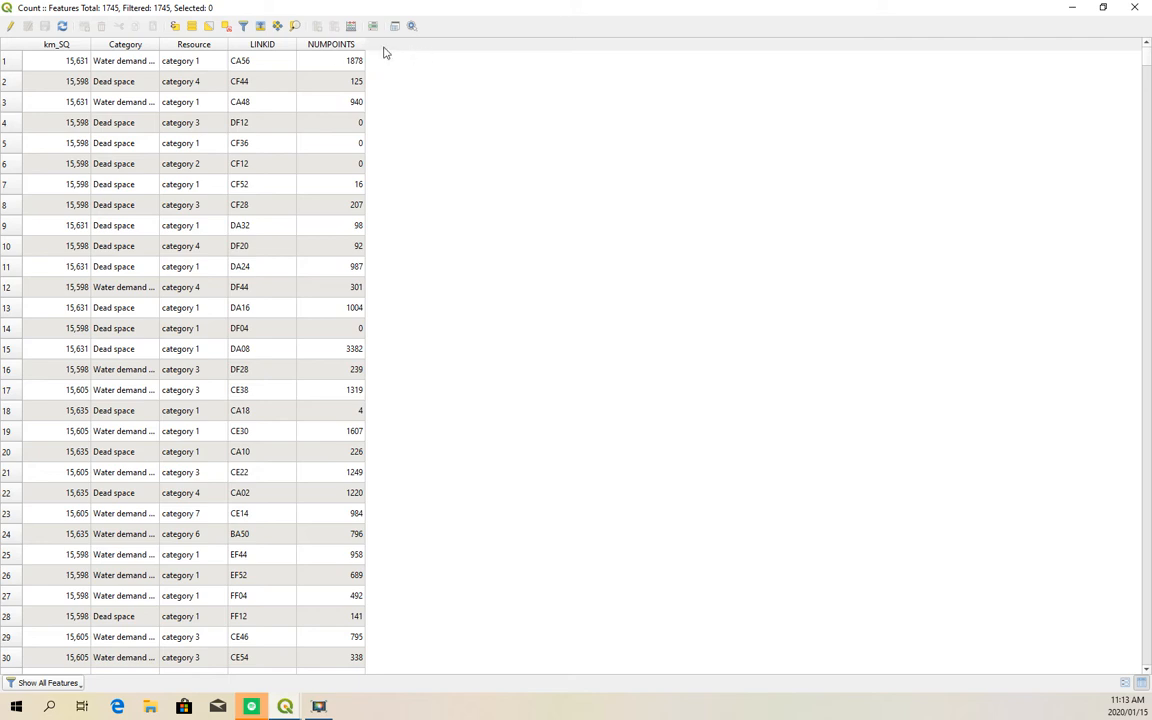
Make the Count layer editable and calculate a new whole number (integer) field named Population with the expression "NUMPOINTS" * 5.
{"action": "left_click", "coordinate": [10, 26]}
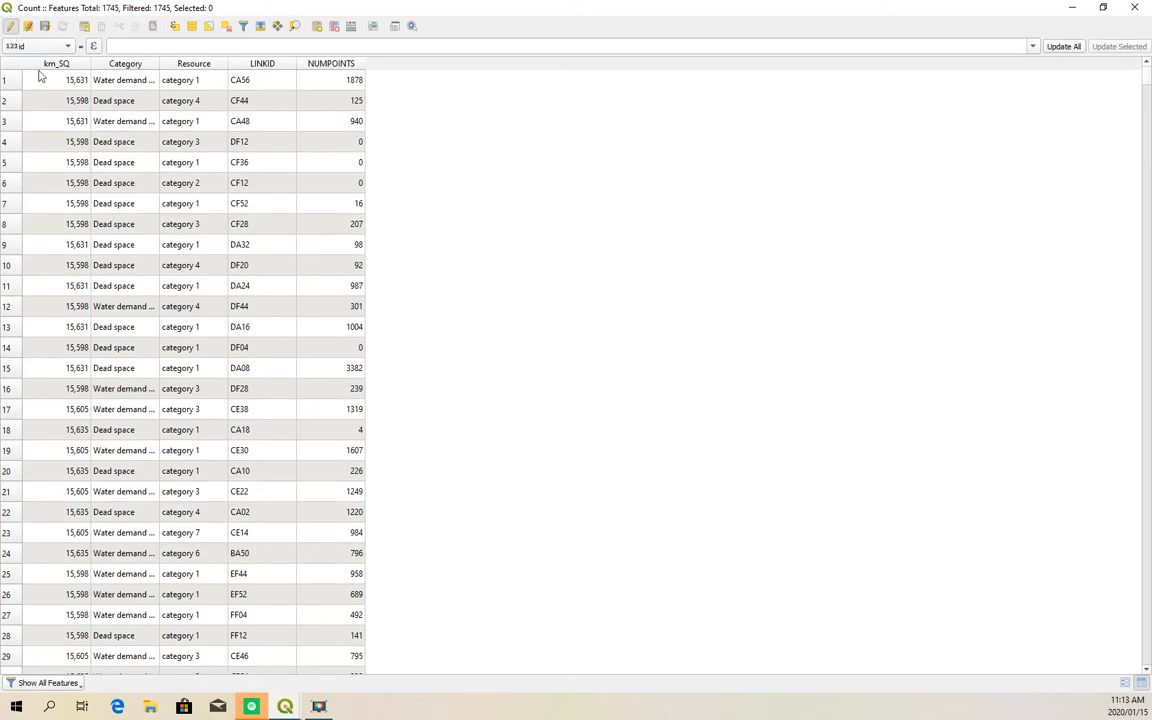
{"action": "left_click", "coordinate": [352, 28]}
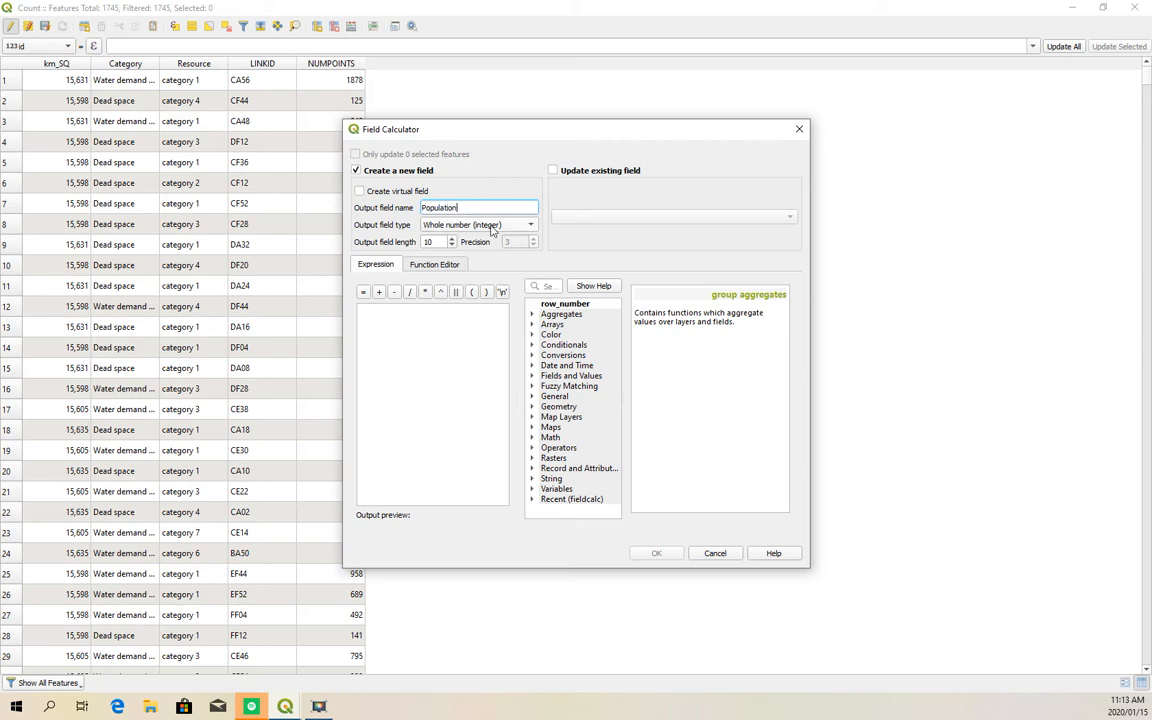
{"action": "left_click", "coordinate": [492, 225]}
{"action": "left_click", "coordinate": [453, 226]}
{"action": "left_click", "coordinate": [532, 375]}
{"action": "left_click_drag", "start_coordinate": [617, 386], "coordinate": [617, 455]}
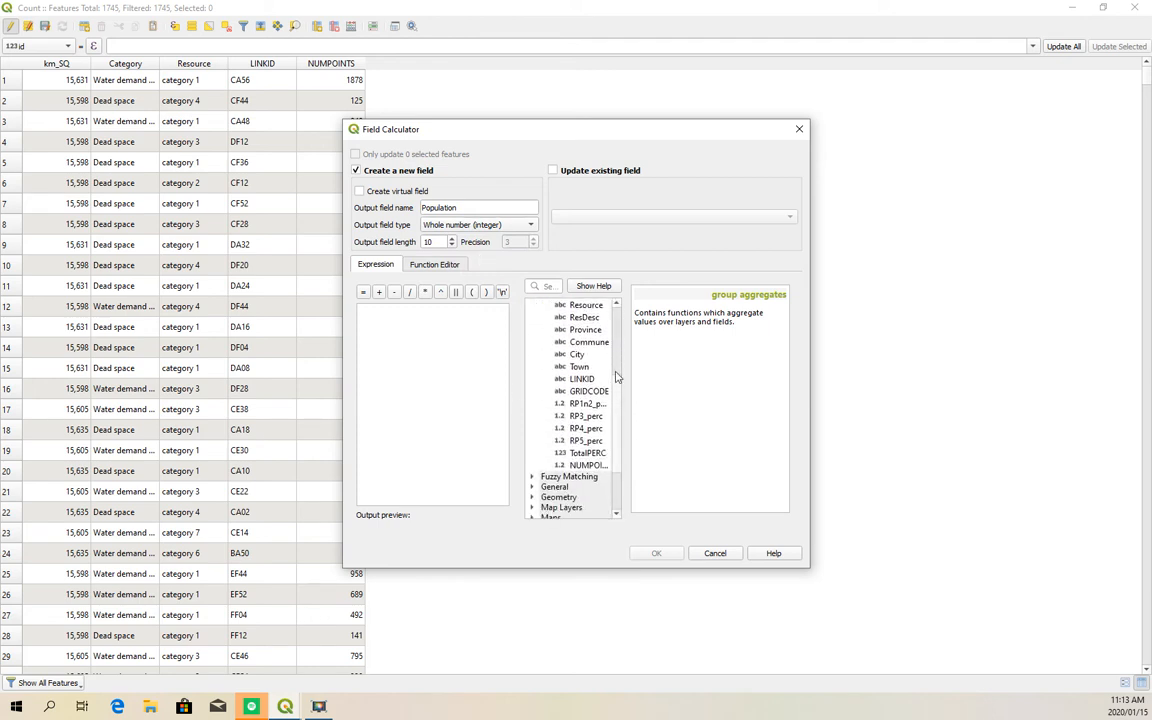
{"action": "double_click", "coordinate": [588, 466]}
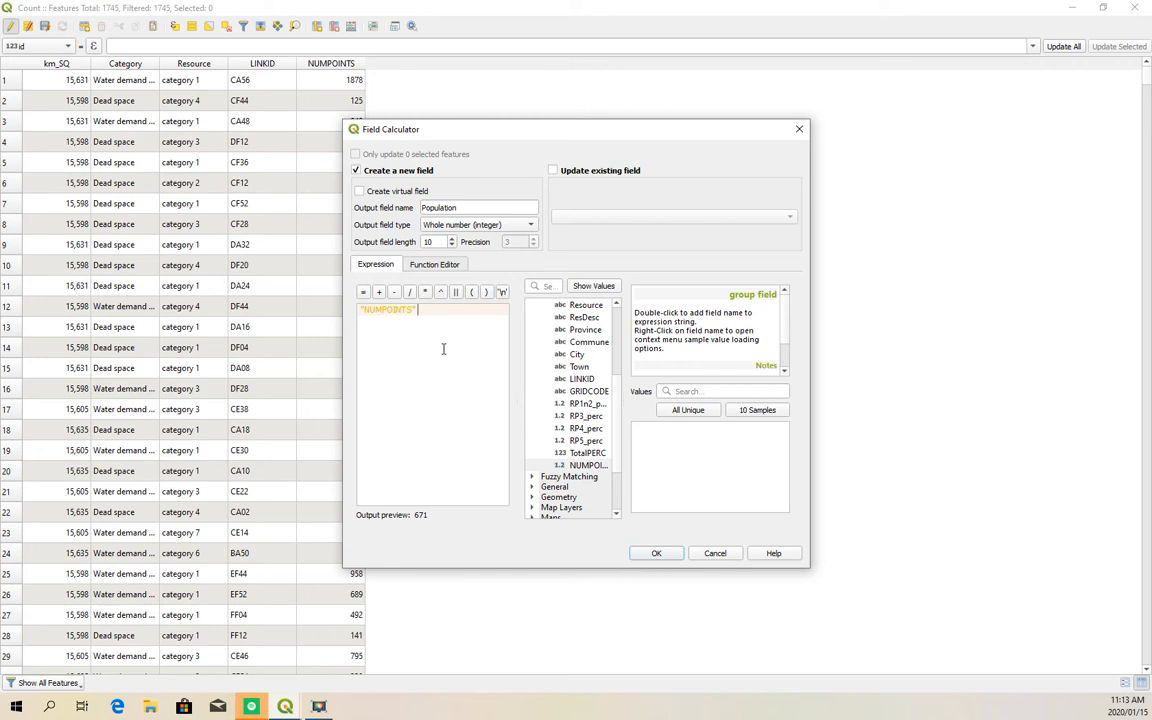
{"action": "type", "text": "* *"}
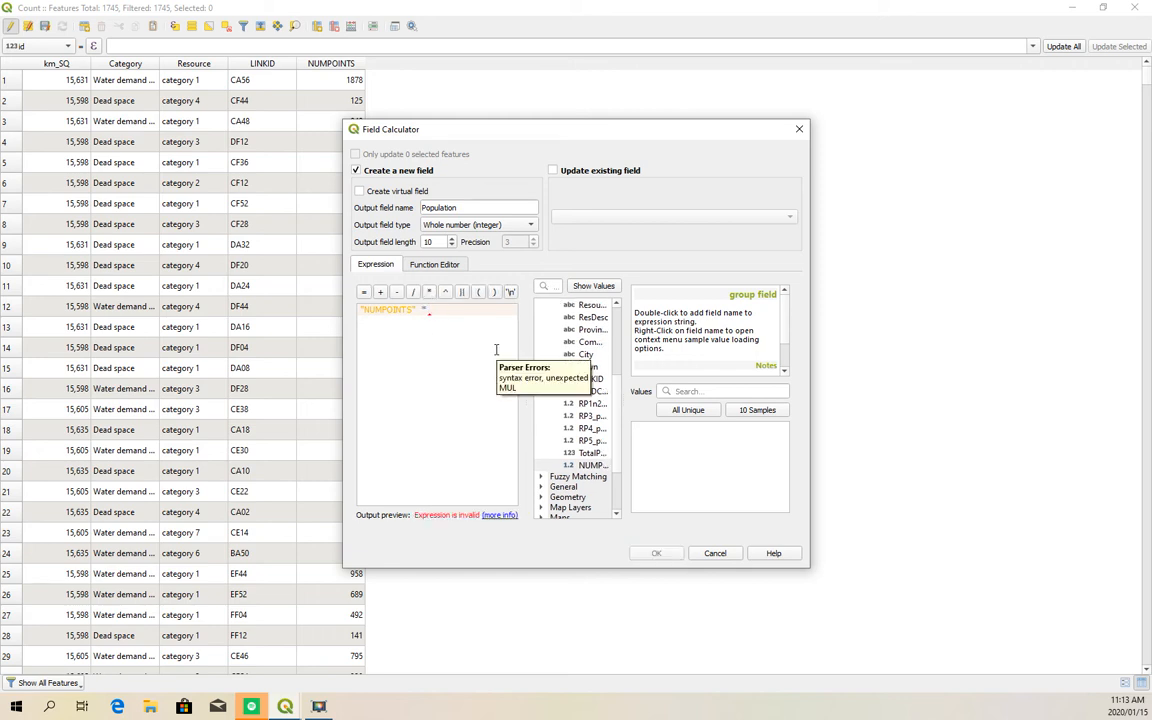
{"action": "key", "text": "BackSpace"}
{"action": "type", "text": "5"}
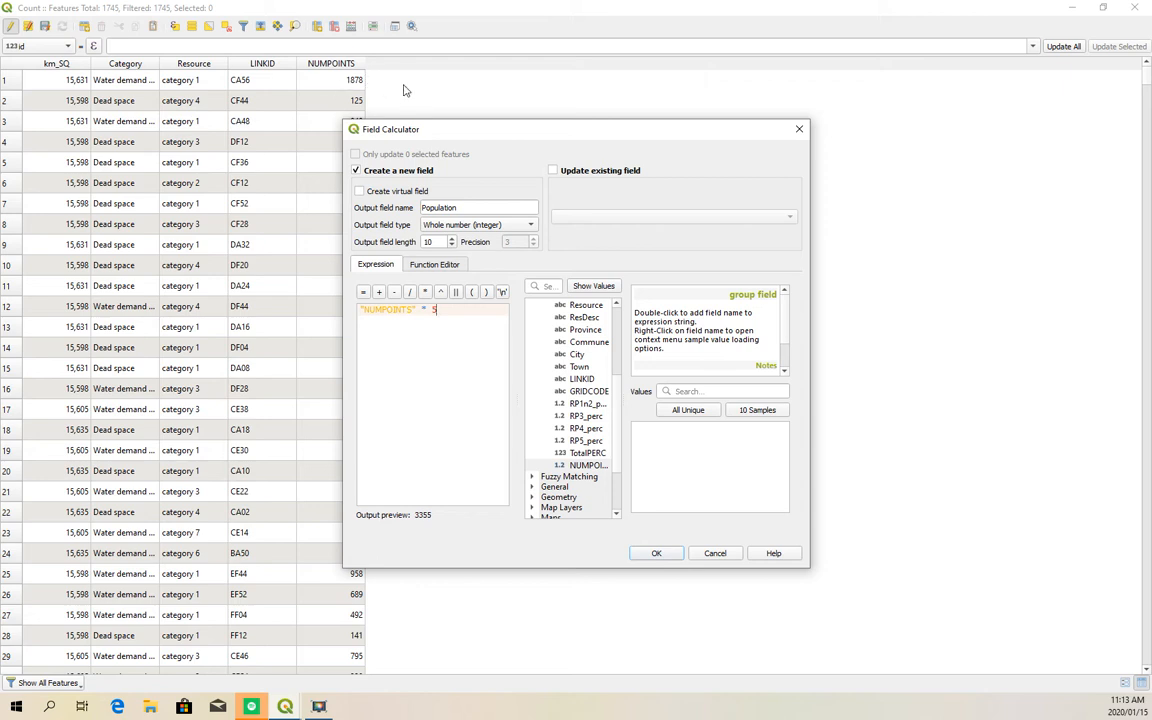
{"action": "left_click", "coordinate": [657, 553]}
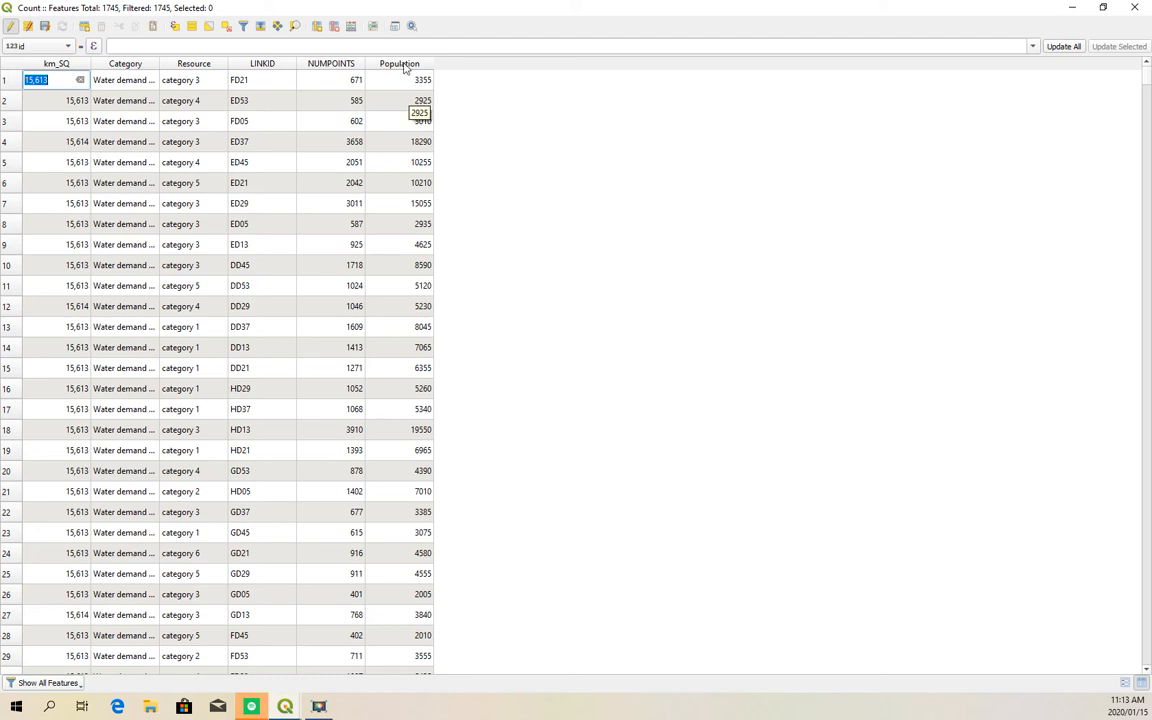
Set up another new field calculation on the Count layer with the expression "Population" / "km_SQ".
{"action": "left_click", "coordinate": [353, 27]}
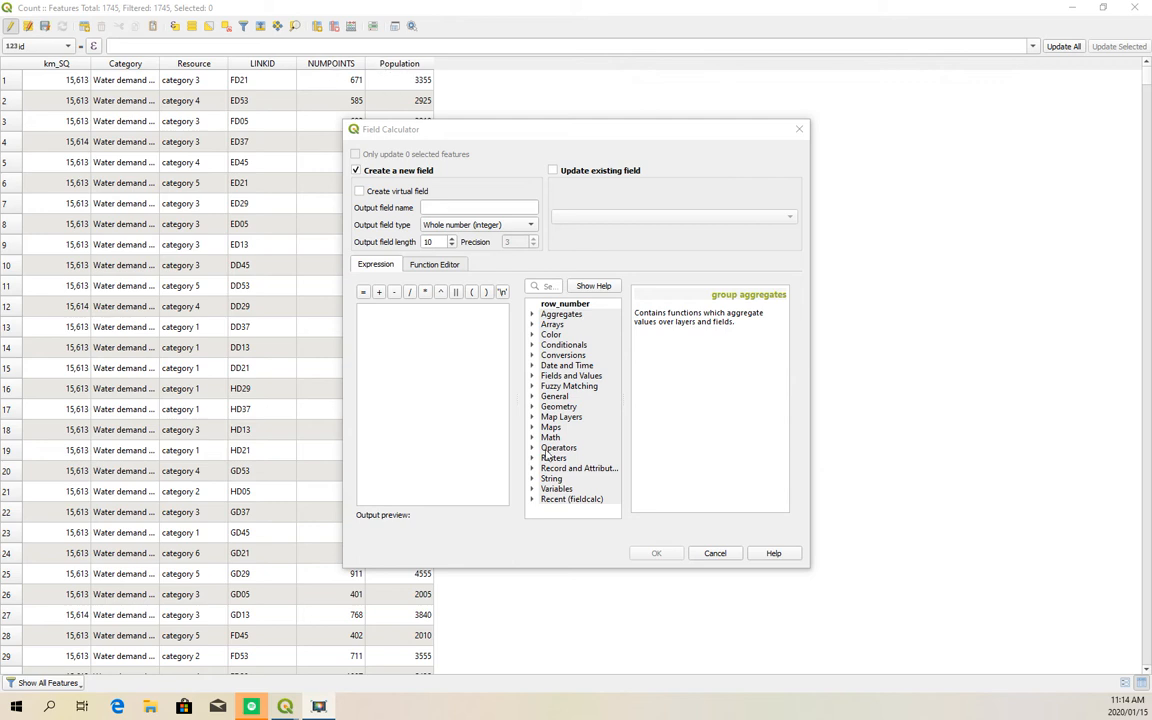
{"action": "left_click", "coordinate": [532, 375]}
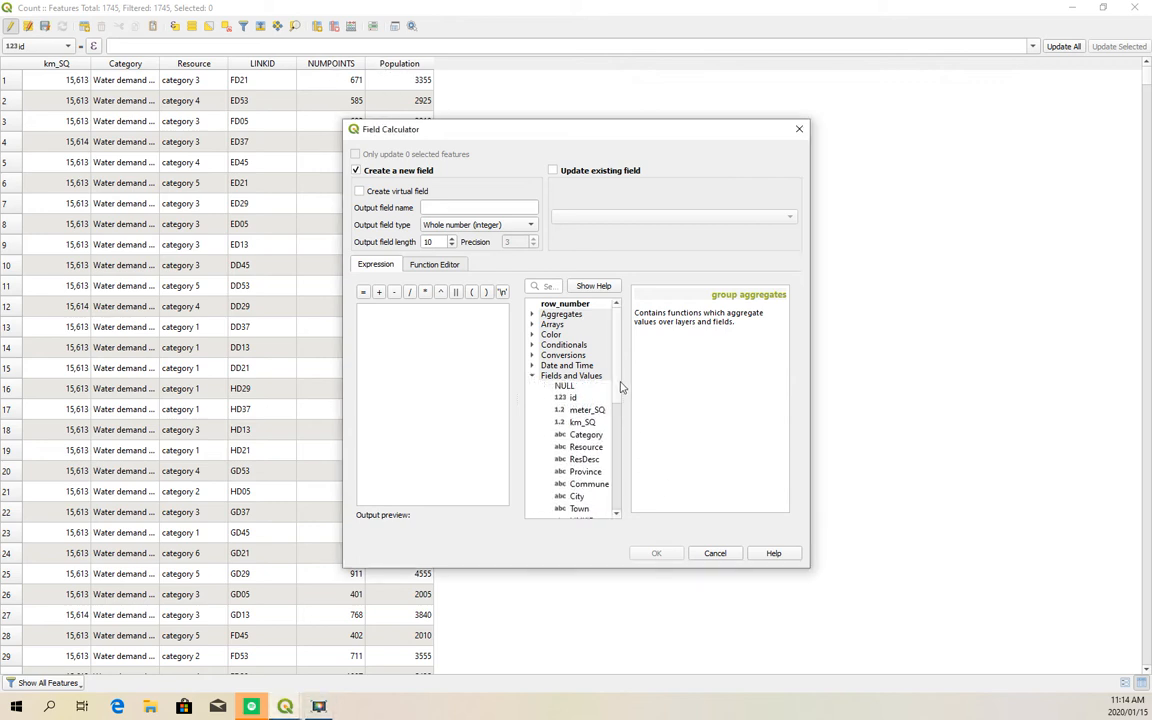
{"action": "scroll", "coordinate": [585, 420], "scroll_direction": "down", "scroll_amount": 5}
{"action": "left_click", "coordinate": [596, 453]}
{"action": "double_click", "coordinate": [596, 453]}
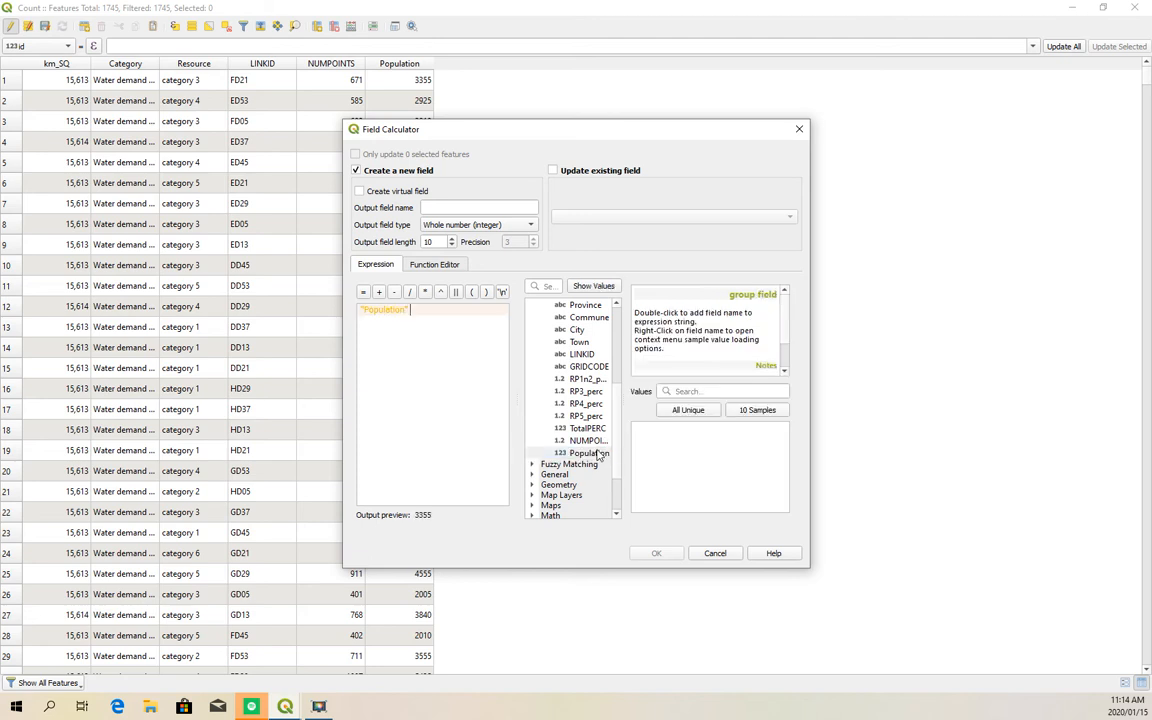
{"action": "type", "text": "/"}
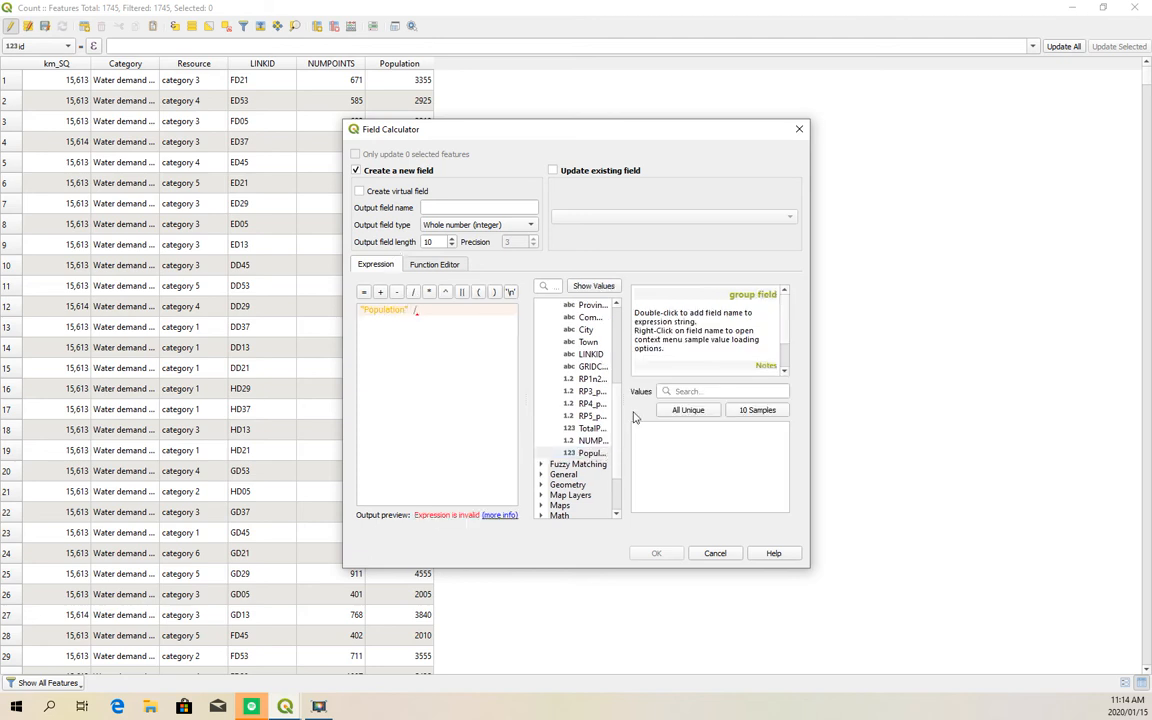
{"action": "scroll", "coordinate": [620, 390], "scroll_direction": "up", "scroll_amount": 3}
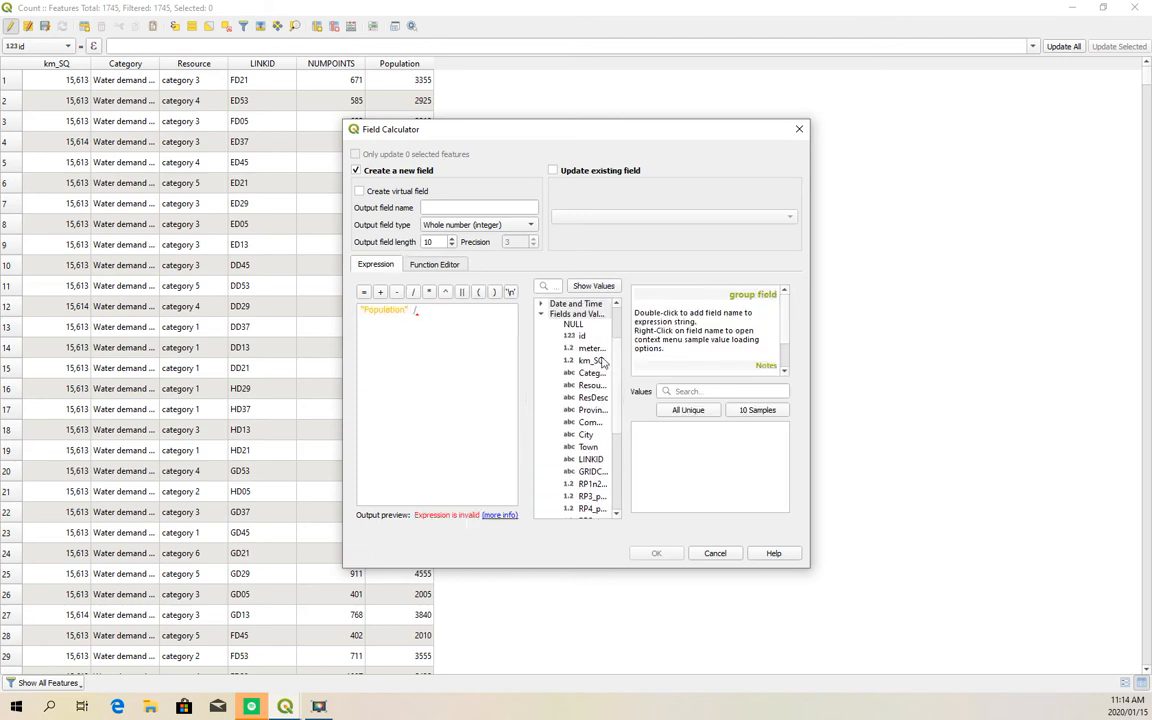
{"action": "double_click", "coordinate": [590, 360]}
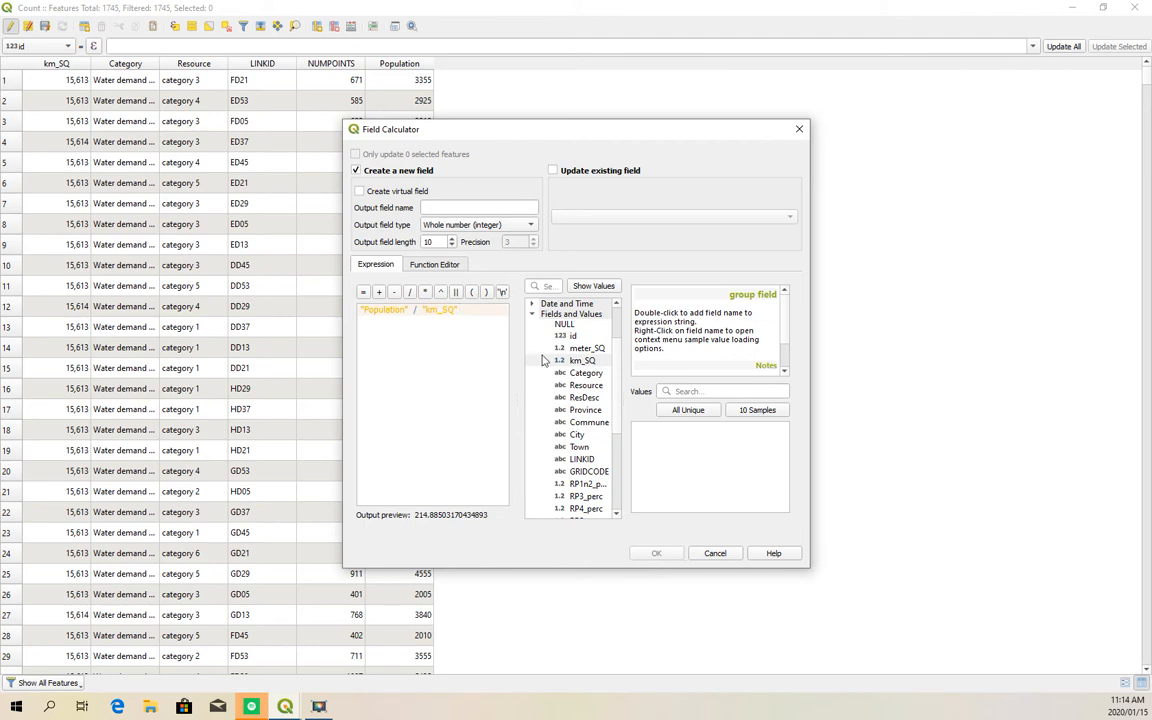
Create the calculated field as a whole number (integer) named Density, and save the Count layer's edits while ending editing.
{"action": "left_click", "coordinate": [457, 207]}
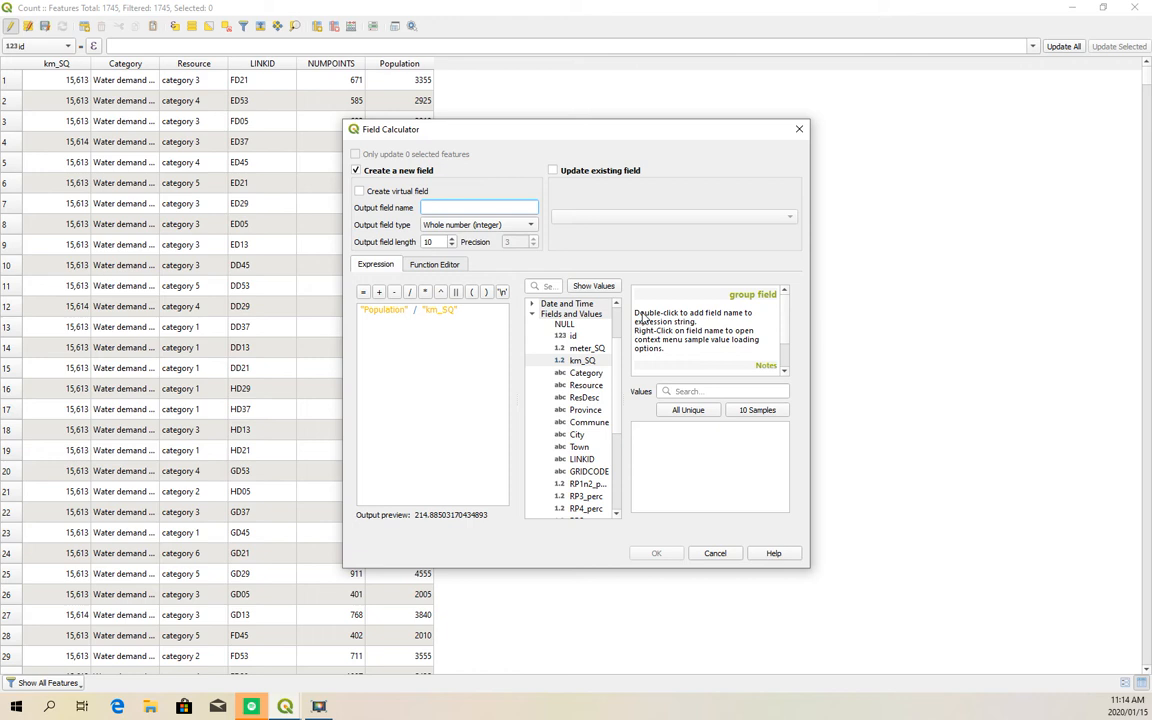
{"action": "type", "text": "Density"}
{"action": "left_click", "coordinate": [470, 224]}
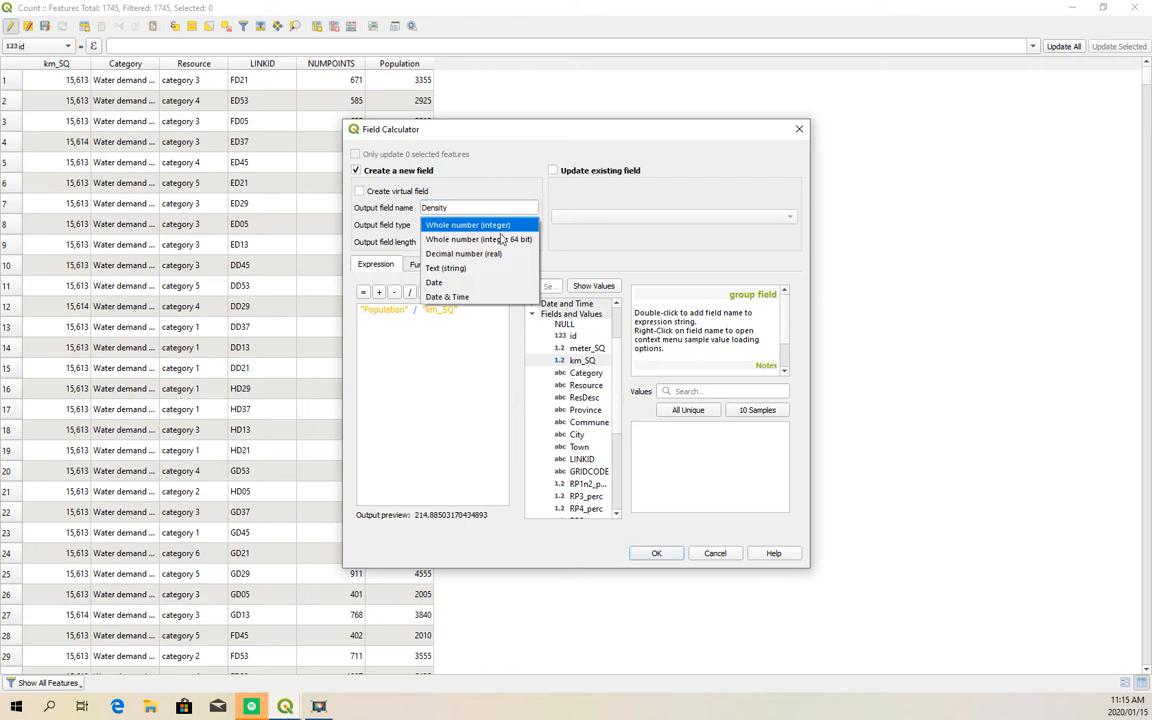
{"action": "left_click", "coordinate": [445, 254]}
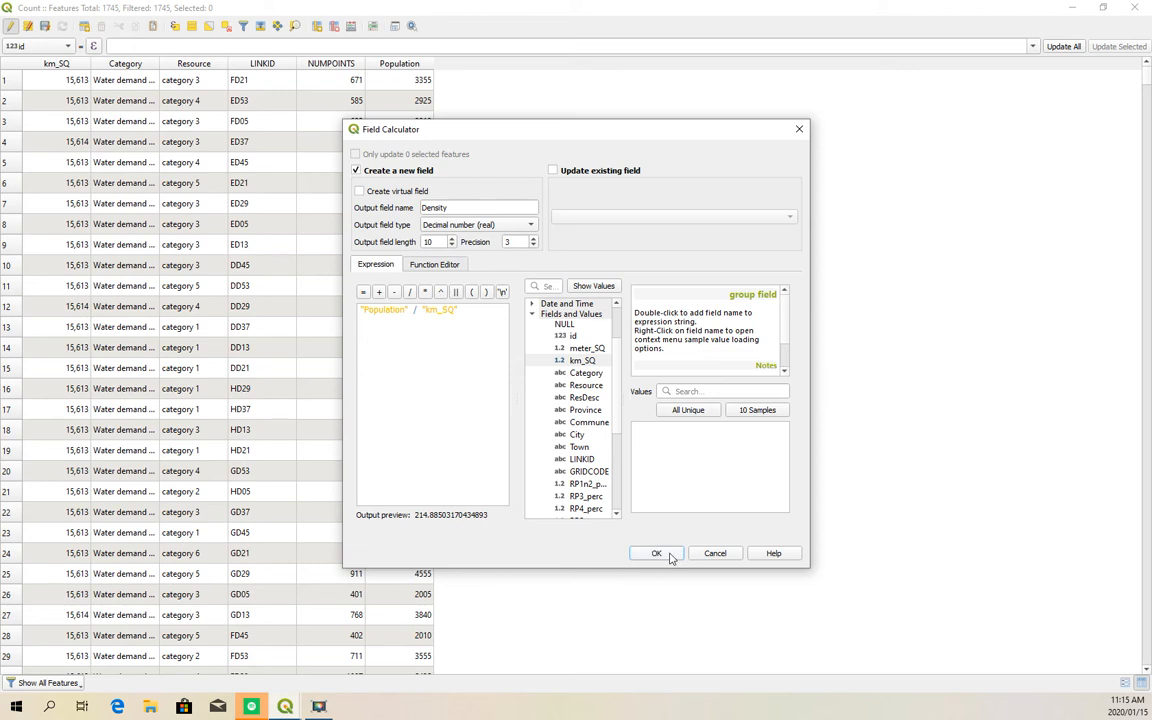
{"action": "left_click", "coordinate": [522, 225]}
{"action": "left_click", "coordinate": [470, 197]}
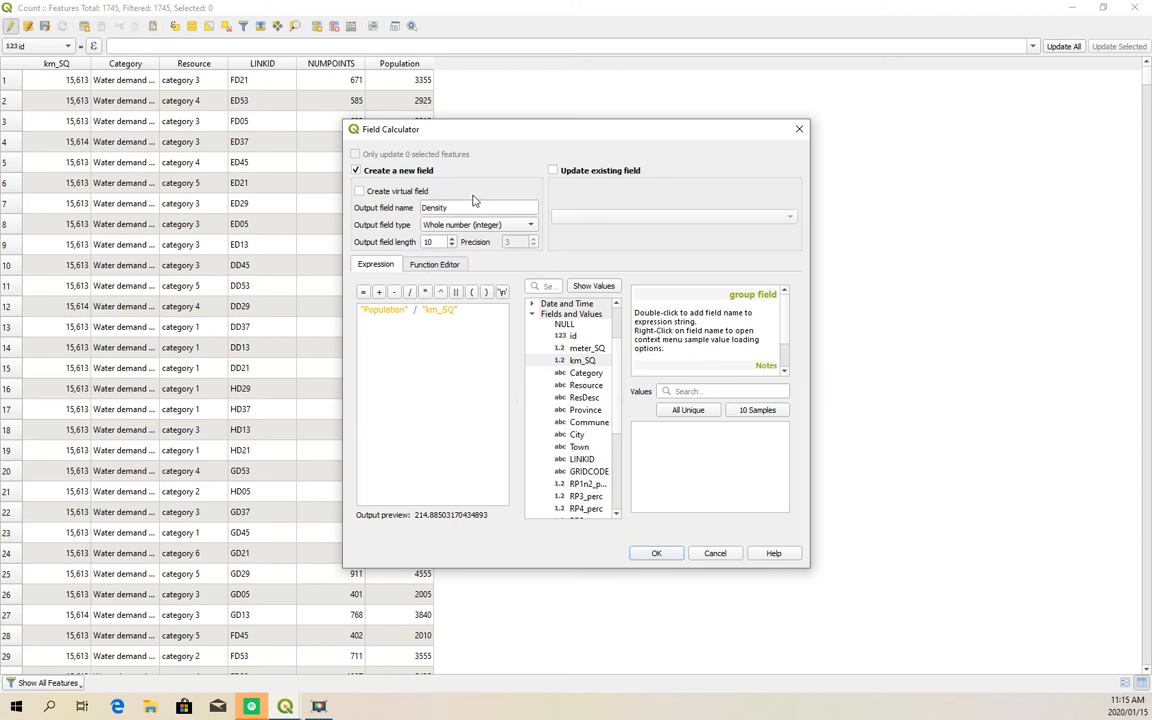
{"action": "left_click", "coordinate": [656, 553]}
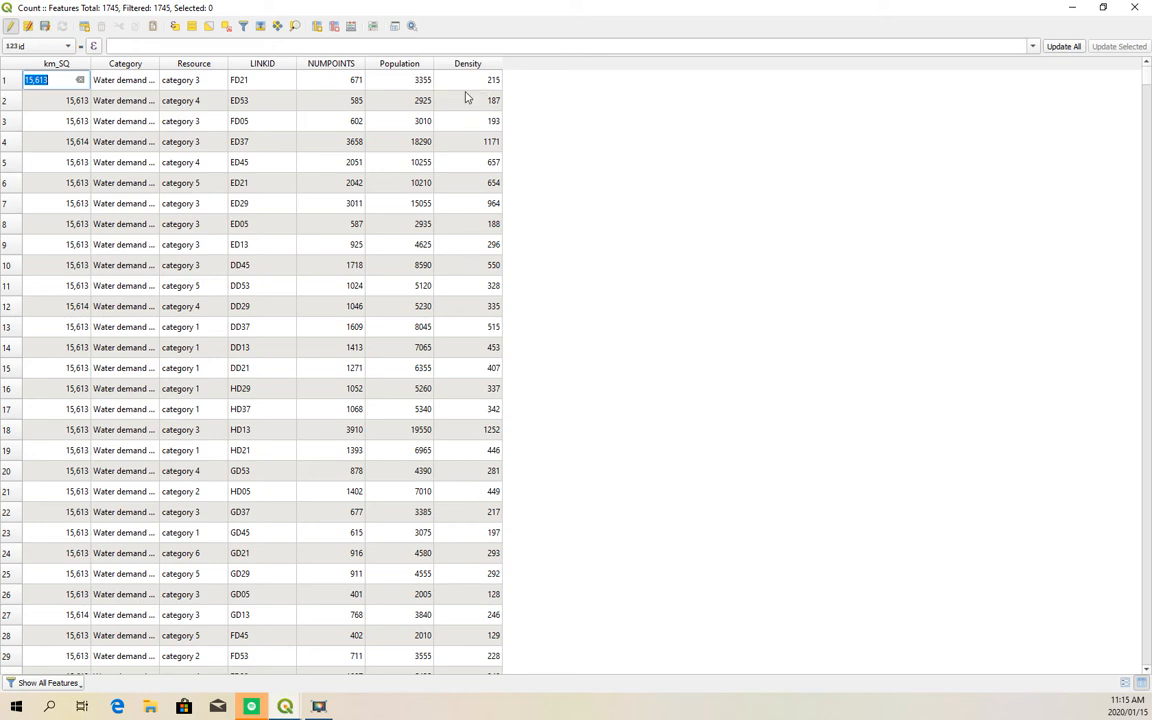
{"action": "left_click", "coordinate": [10, 28]}
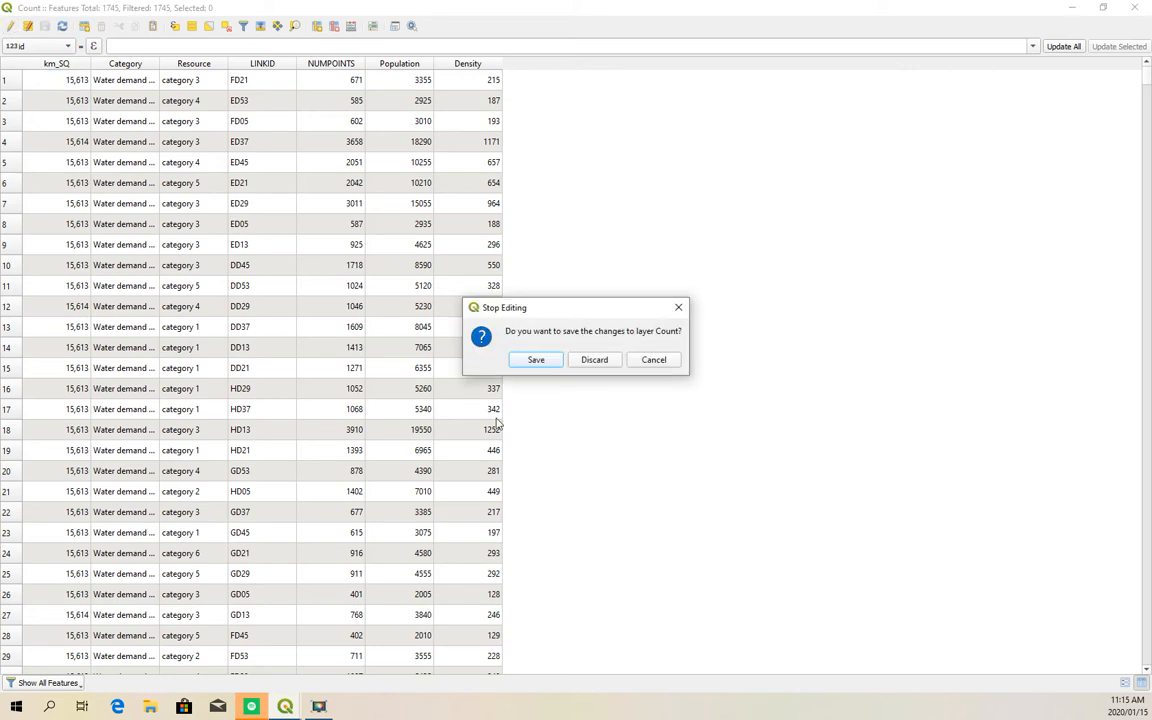
{"action": "left_click", "coordinate": [541, 361]}
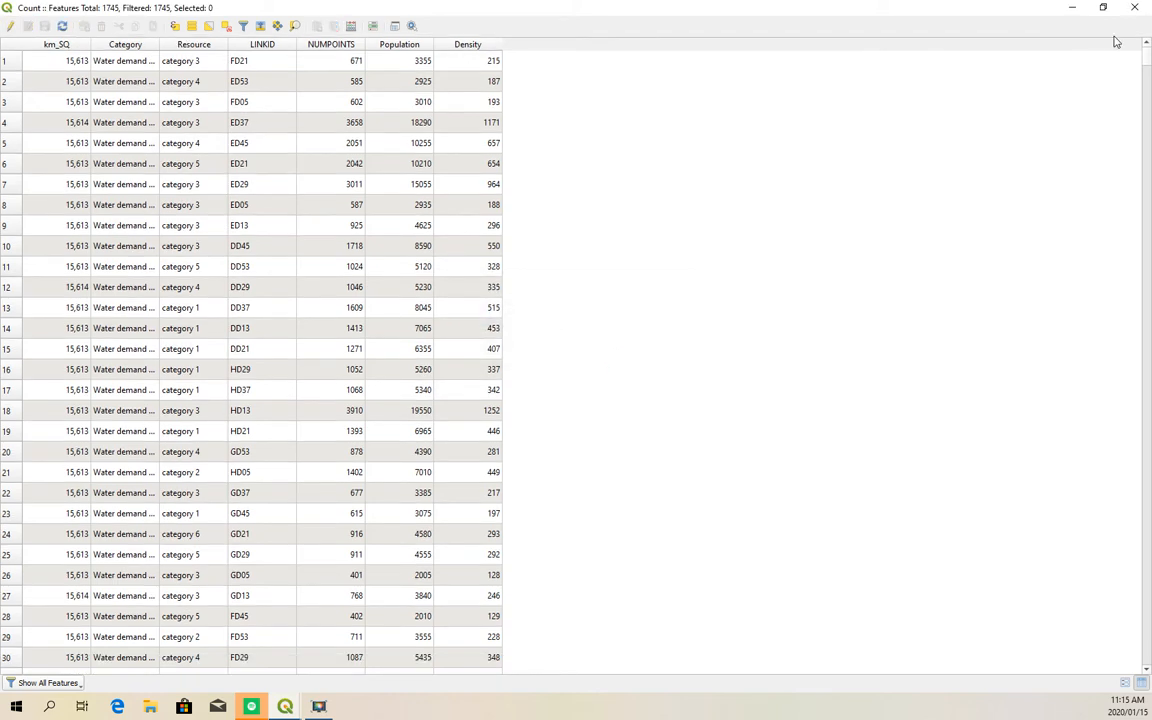
Close the Count layer's attribute table and look at the layer's symbology settings without changing them.
{"action": "left_click", "coordinate": [1134, 10]}
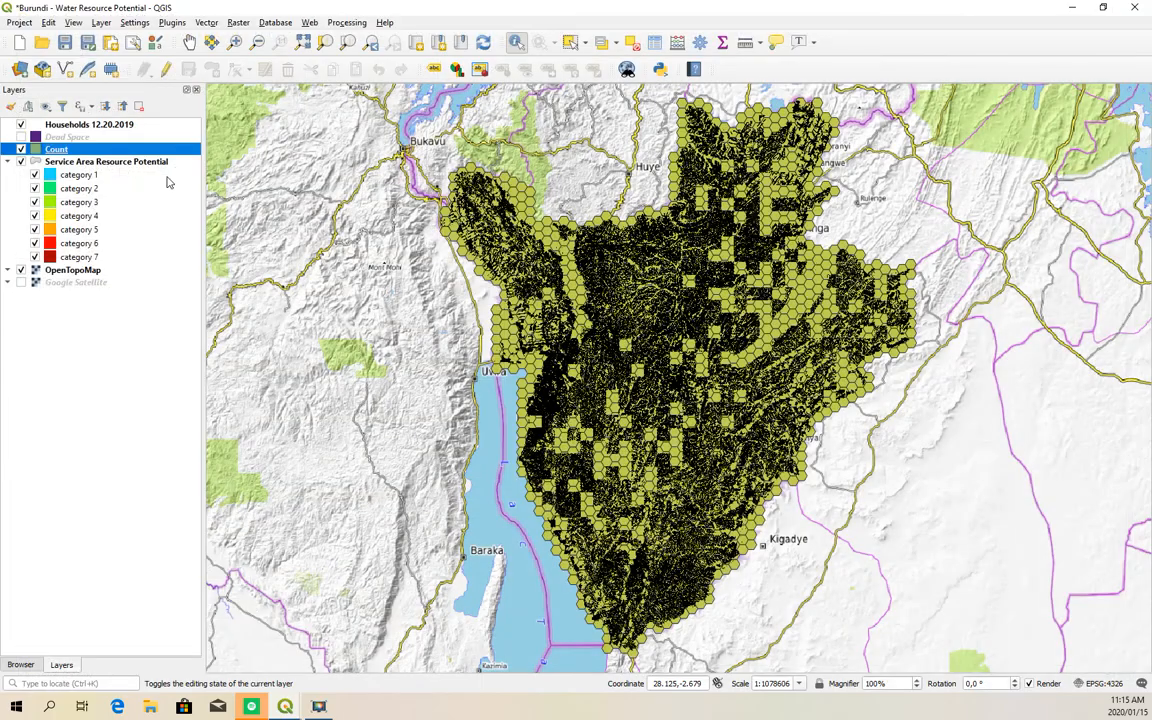
{"action": "right_click", "coordinate": [67, 150]}
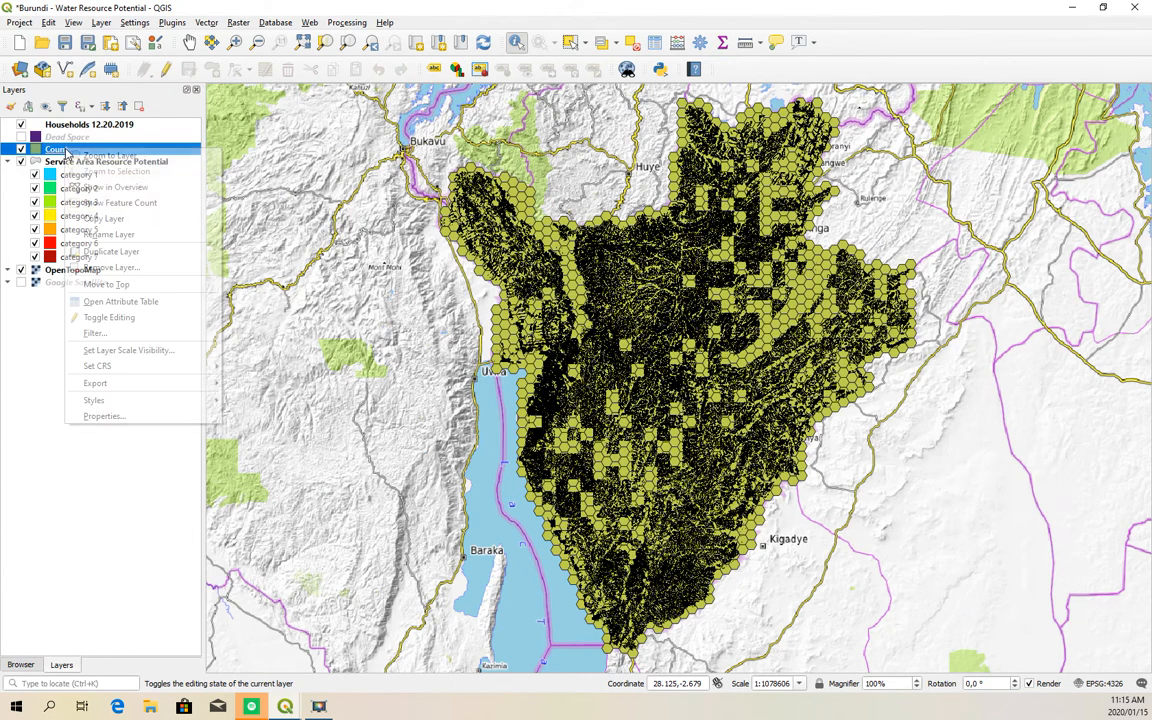
{"action": "left_click", "coordinate": [158, 420]}
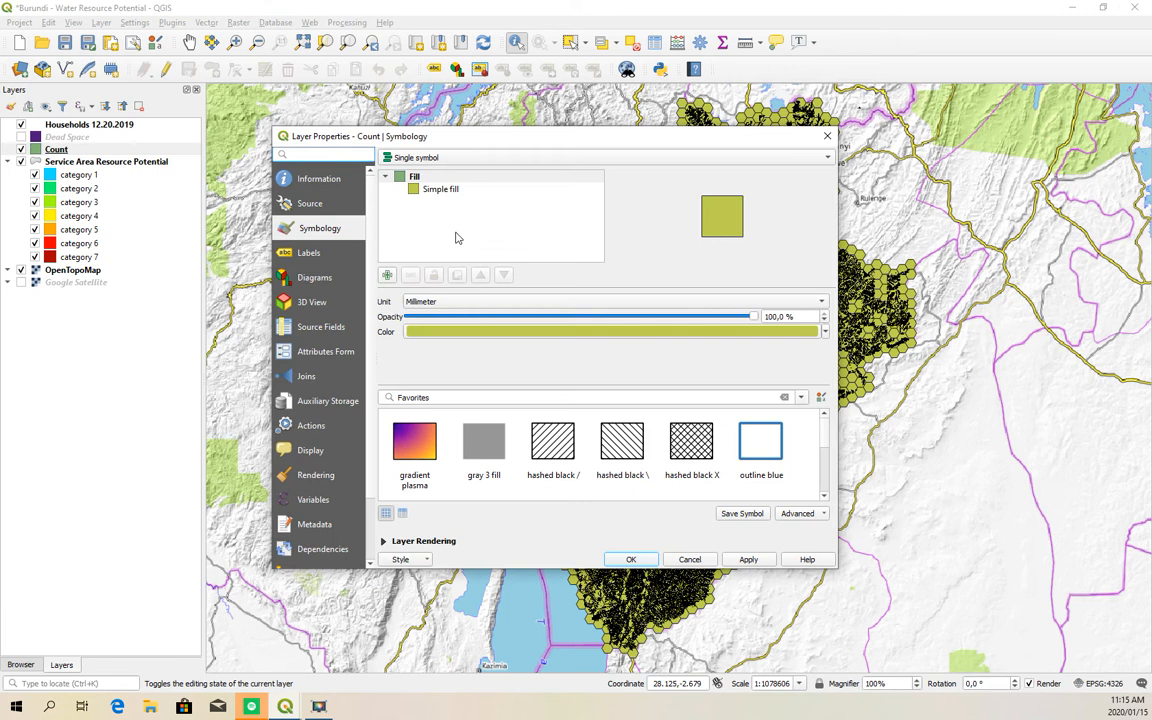
{"action": "left_click", "coordinate": [702, 560]}
Rename the Count layer to HH_Count.
{"action": "right_click", "coordinate": [74, 150]}
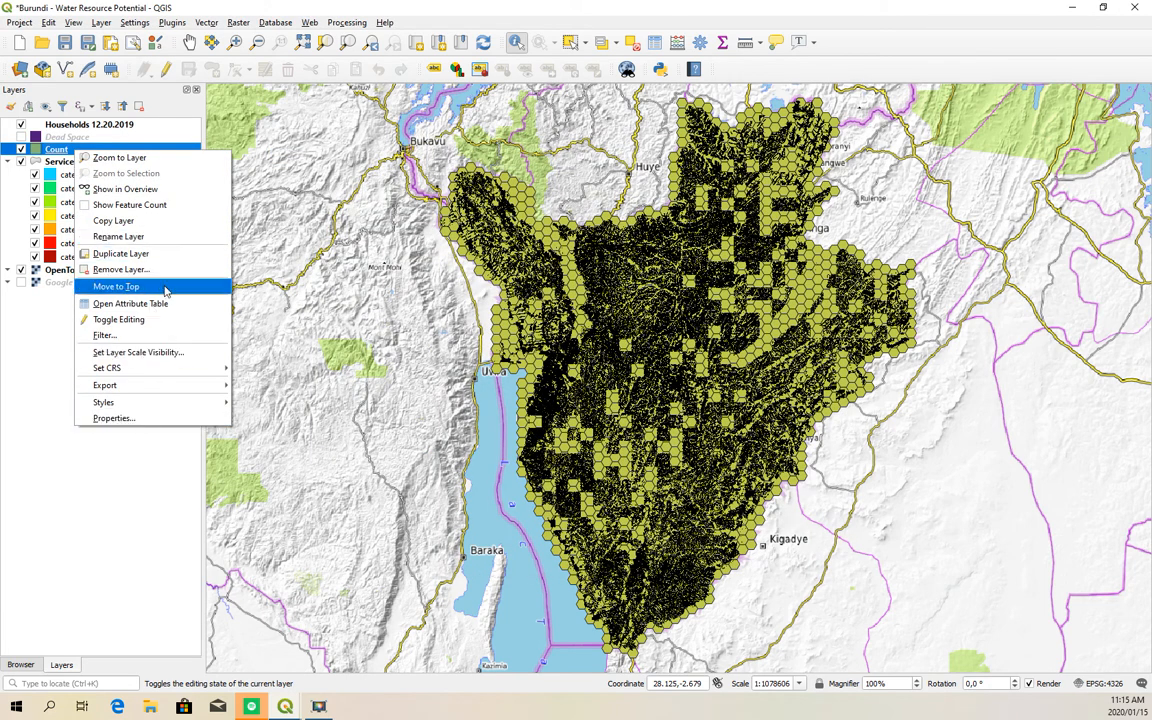
{"action": "left_click", "coordinate": [150, 236]}
{"action": "type", "text": "HH"}
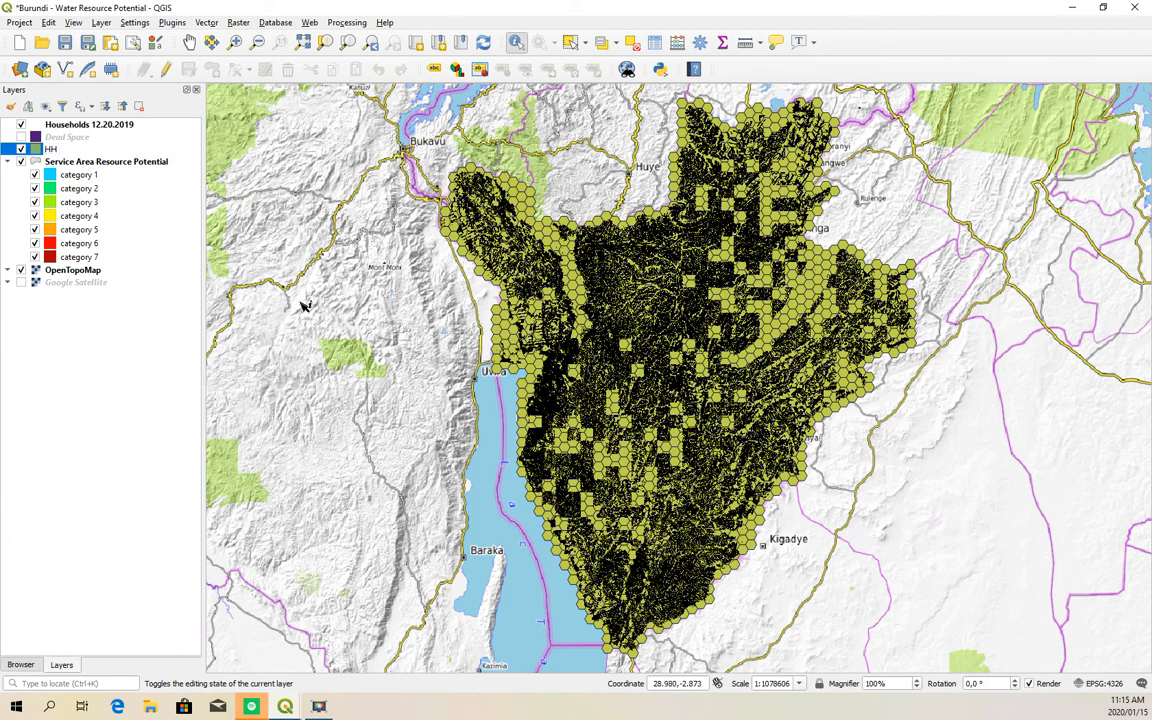
{"action": "left_click", "coordinate": [152, 708]}
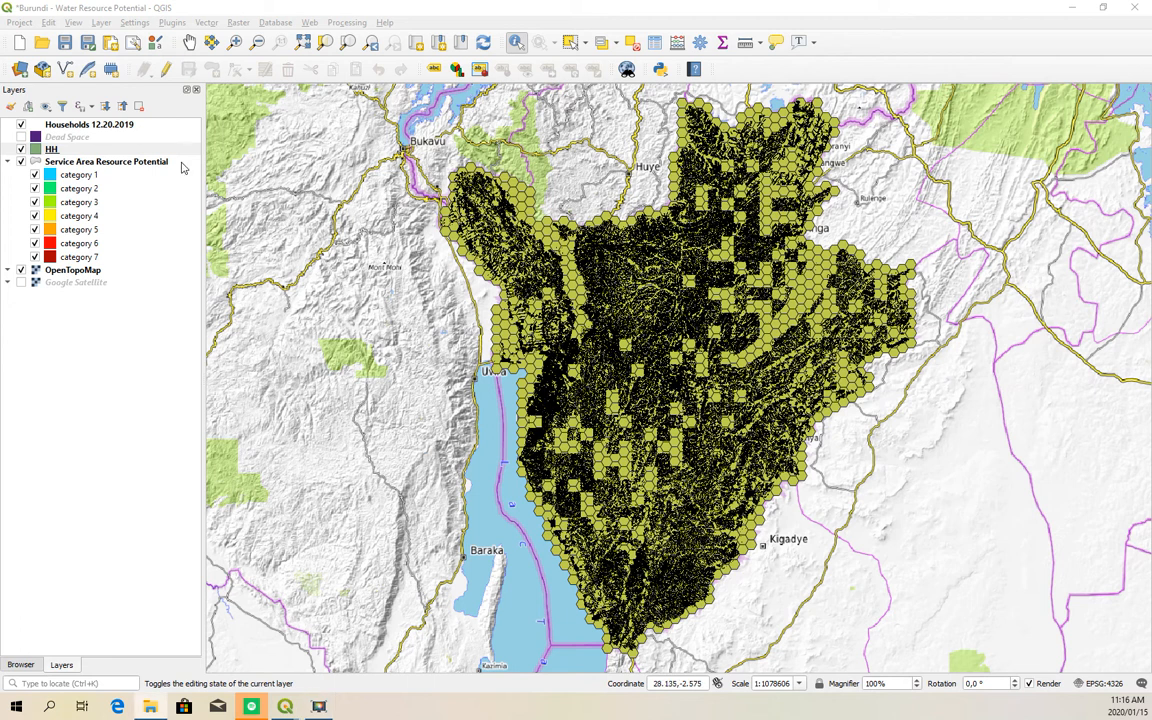
{"action": "right_click", "coordinate": [65, 149]}
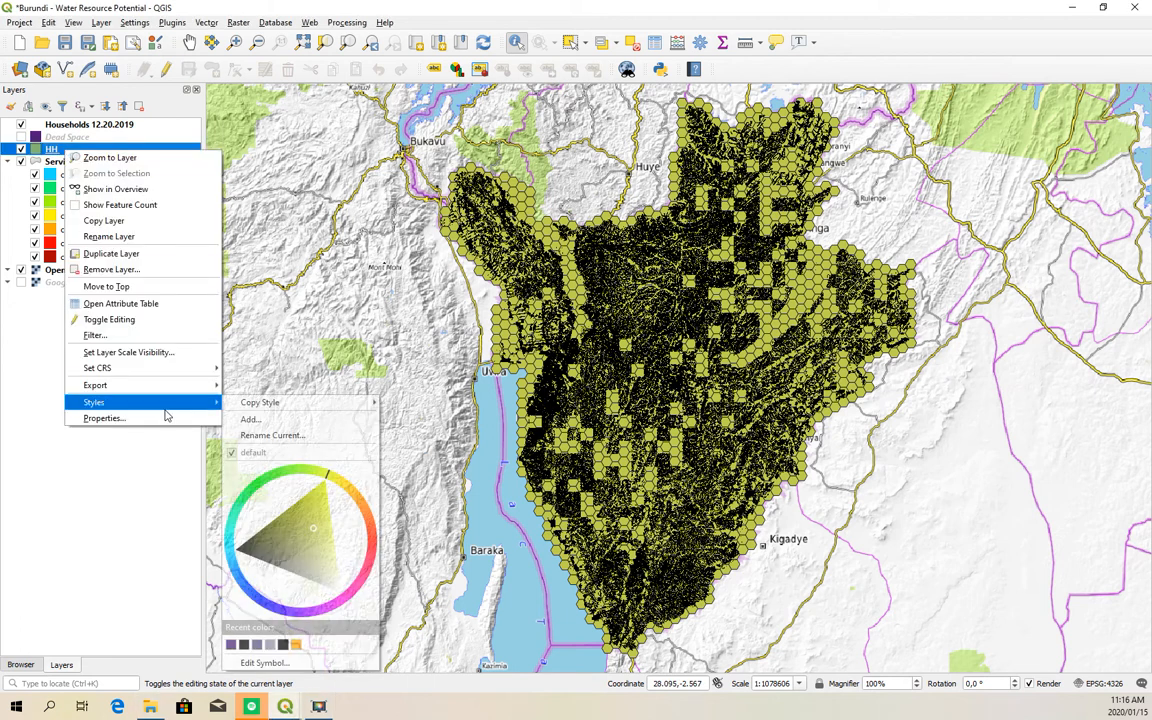
{"action": "left_click", "coordinate": [157, 238]}
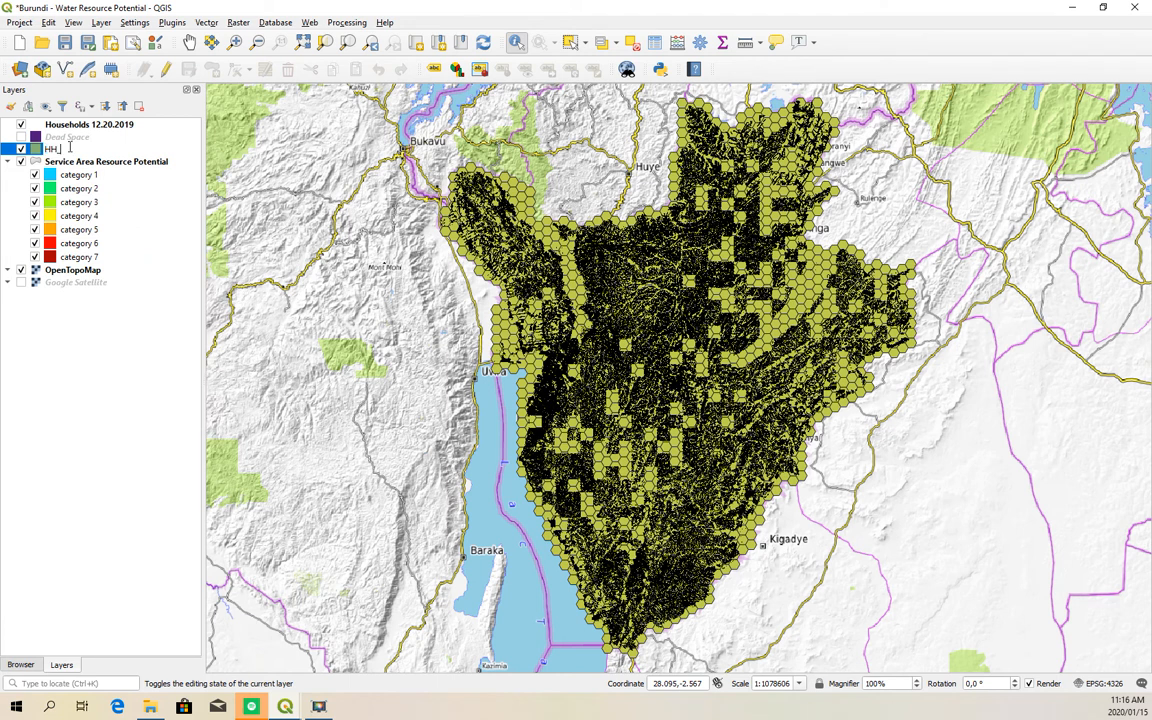
{"action": "key", "text": "Return"}
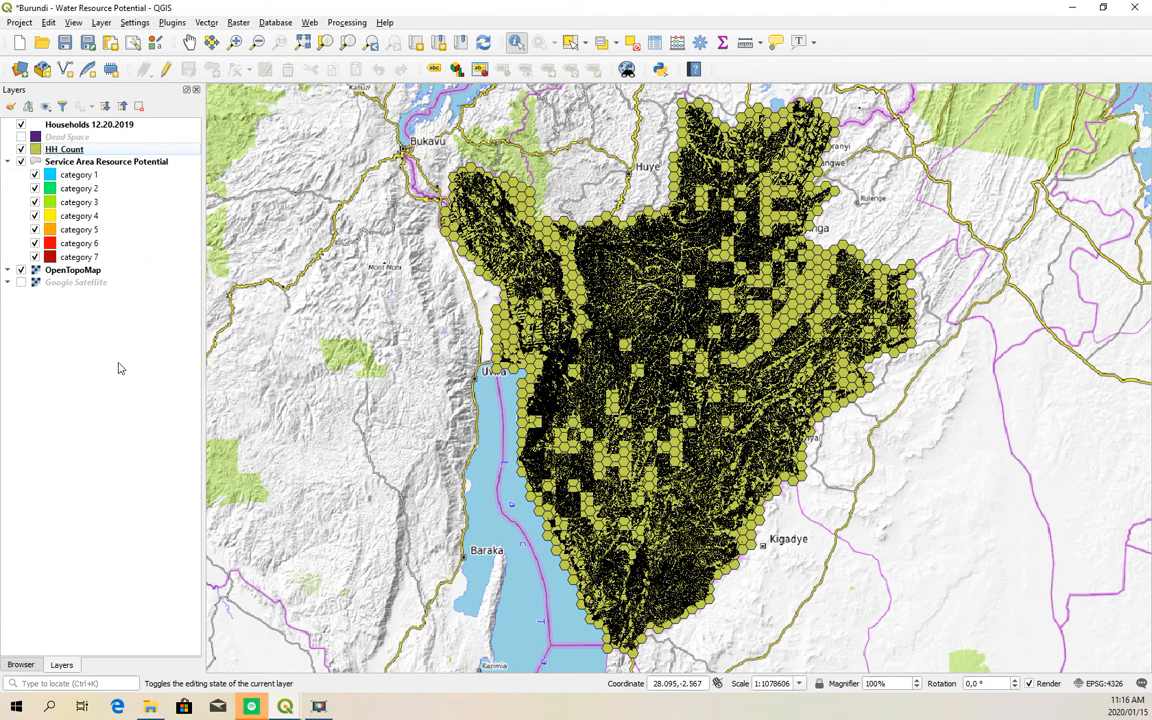
Switch the HH_Count layer's symbology from a single symbol to Graduated, based on the Density column.
{"action": "right_click", "coordinate": [86, 148]}
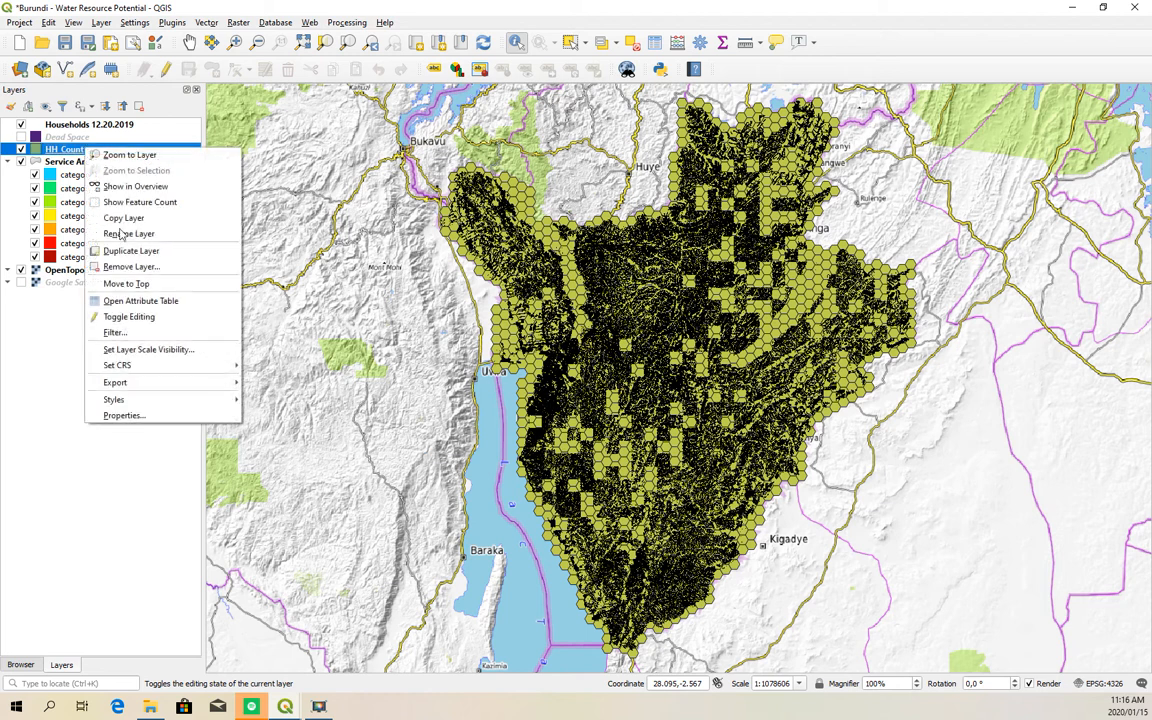
{"action": "left_click", "coordinate": [124, 415]}
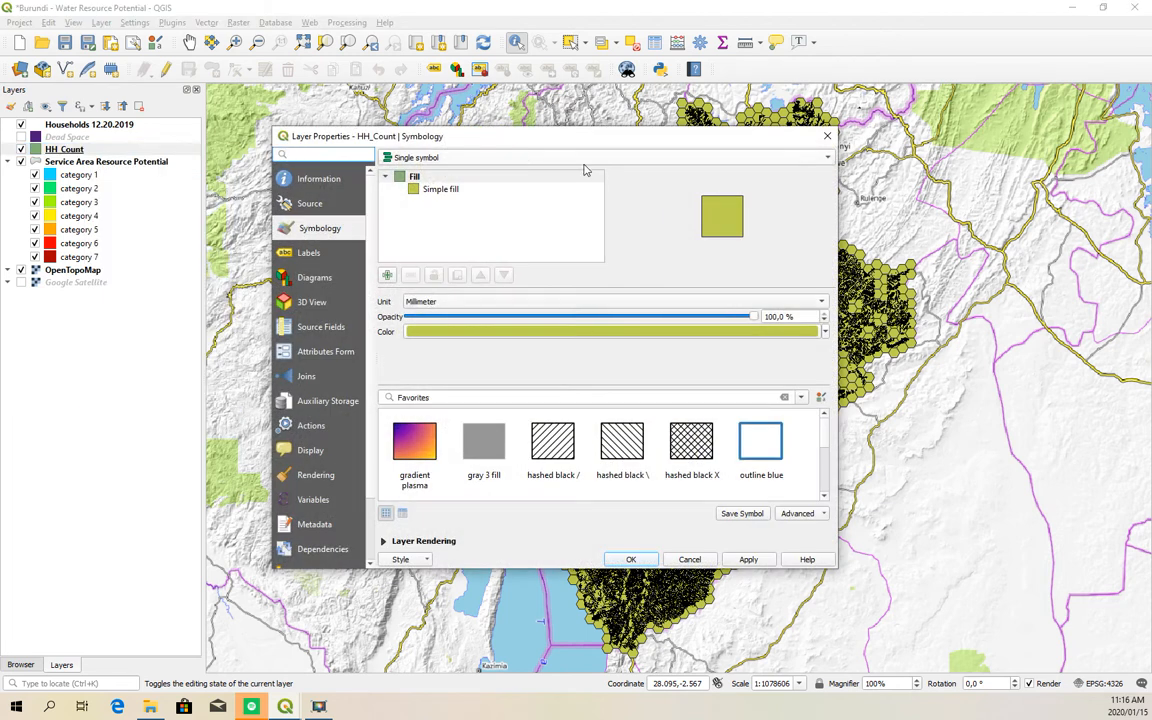
{"action": "left_click", "coordinate": [538, 160]}
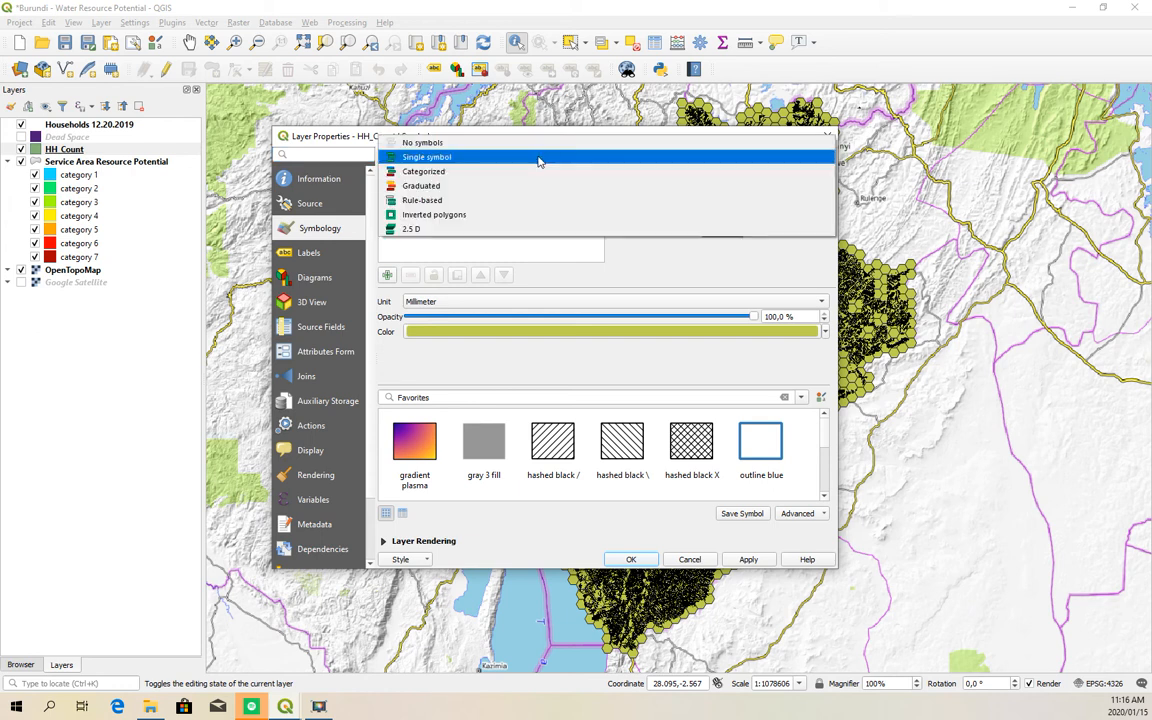
{"action": "left_click", "coordinate": [456, 185]}
{"action": "left_click", "coordinate": [808, 178]}
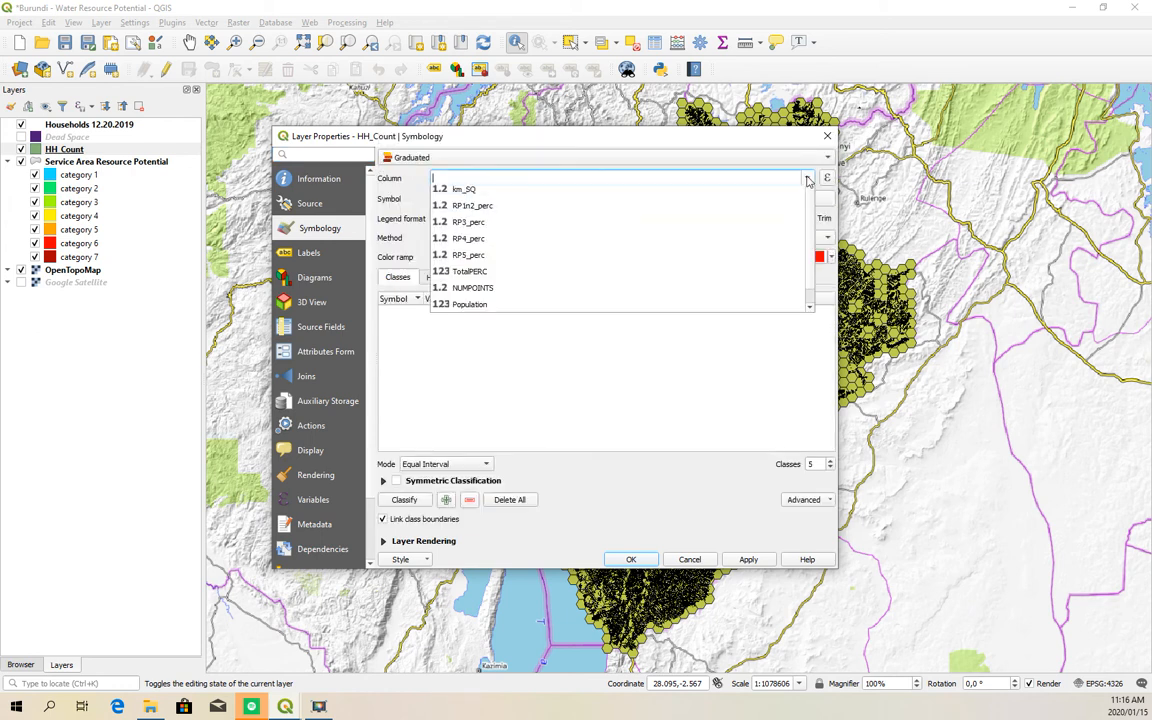
{"action": "scroll", "coordinate": [812, 270], "scroll_direction": "down", "scroll_amount": 1}
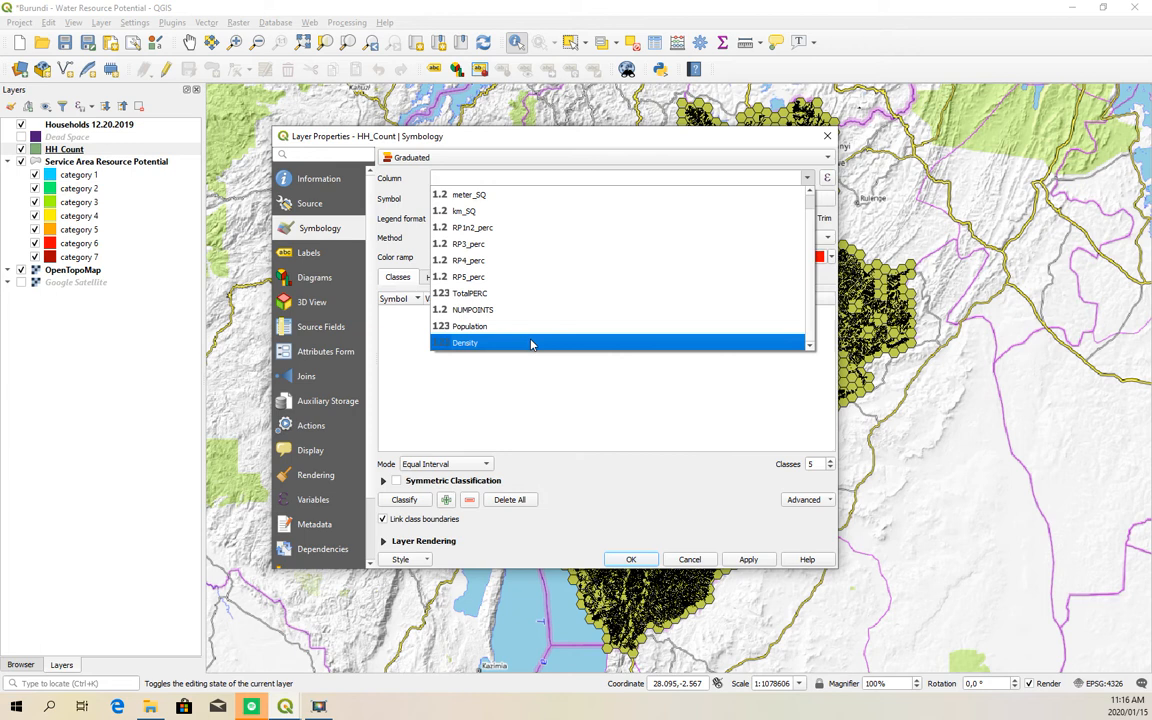
{"action": "left_click", "coordinate": [509, 342]}
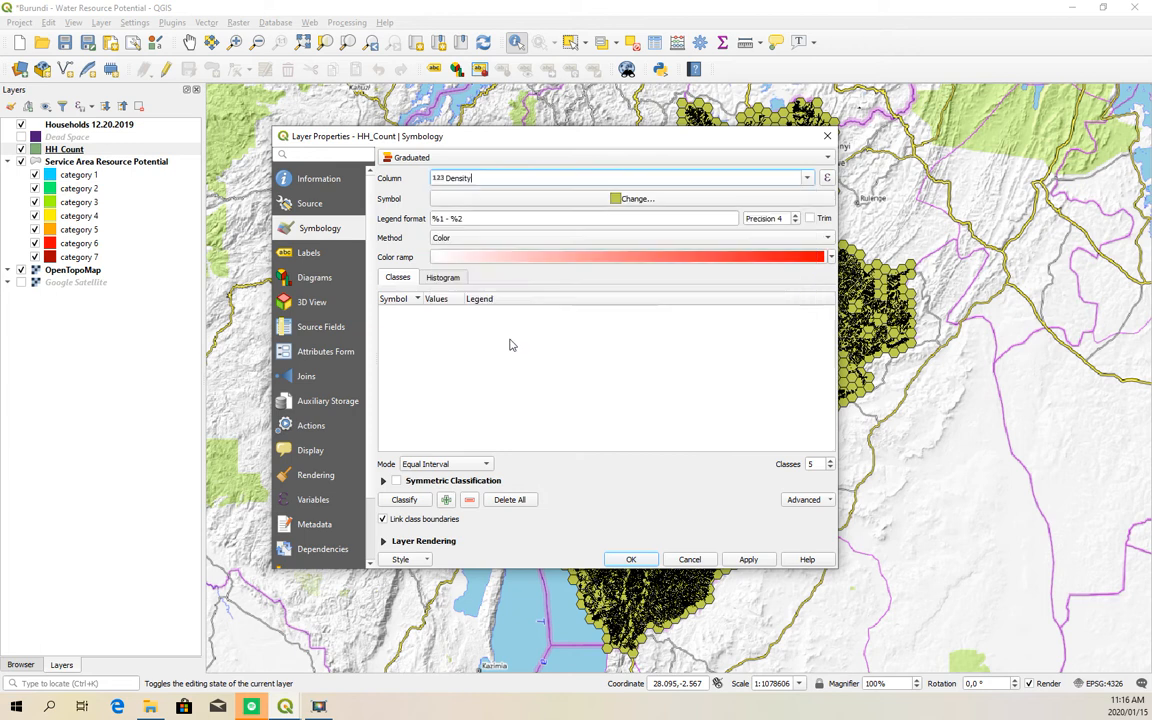
Classify the density values into 10 classes with Equal Interval mode and apply the graduated style to the map.
{"action": "left_click", "coordinate": [483, 465]}
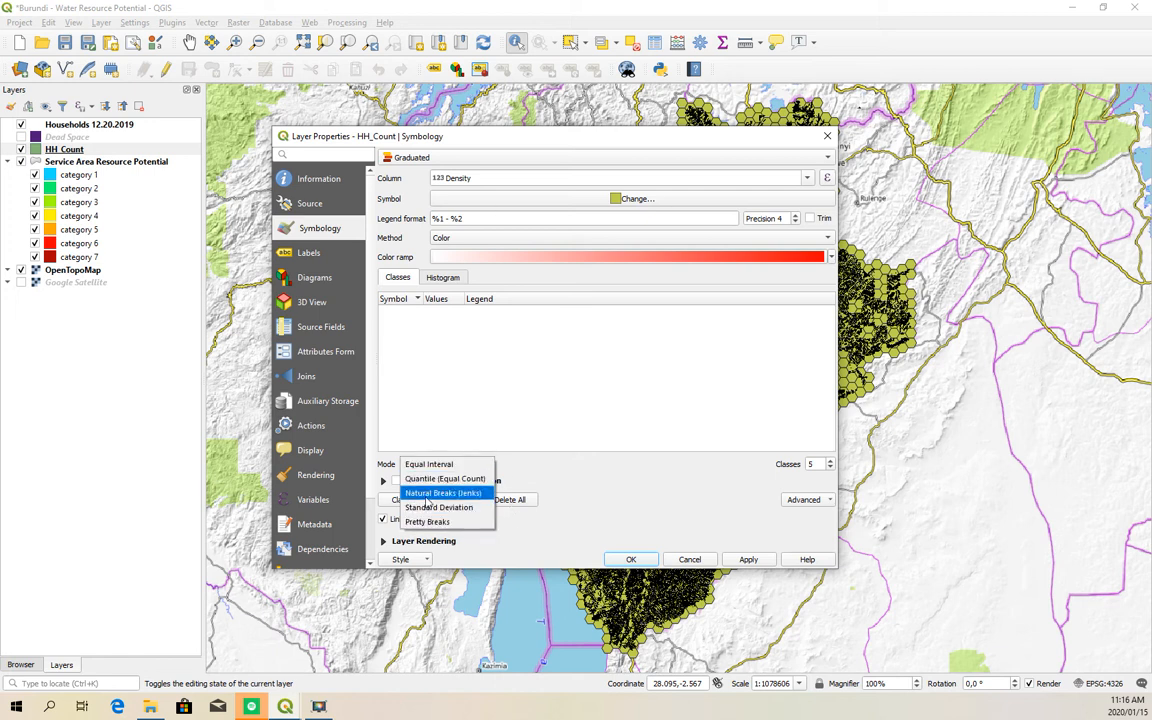
{"action": "left_click", "coordinate": [434, 466]}
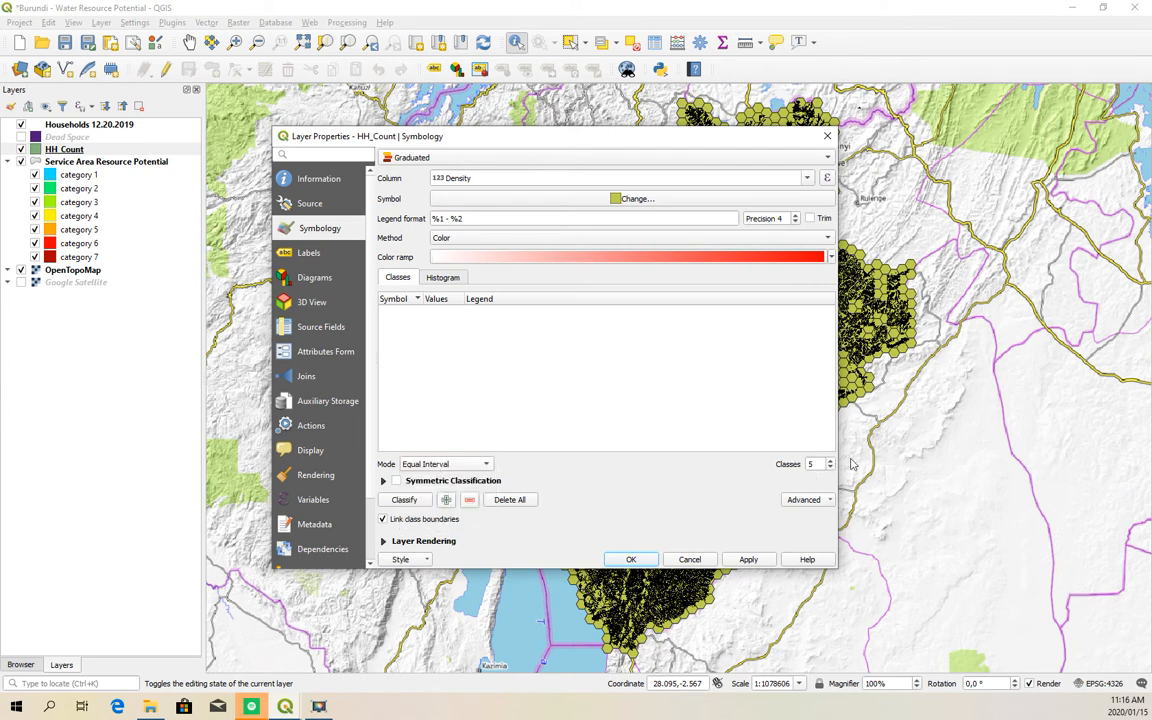
{"action": "double_click", "coordinate": [812, 463]}
{"action": "type", "text": "10"}
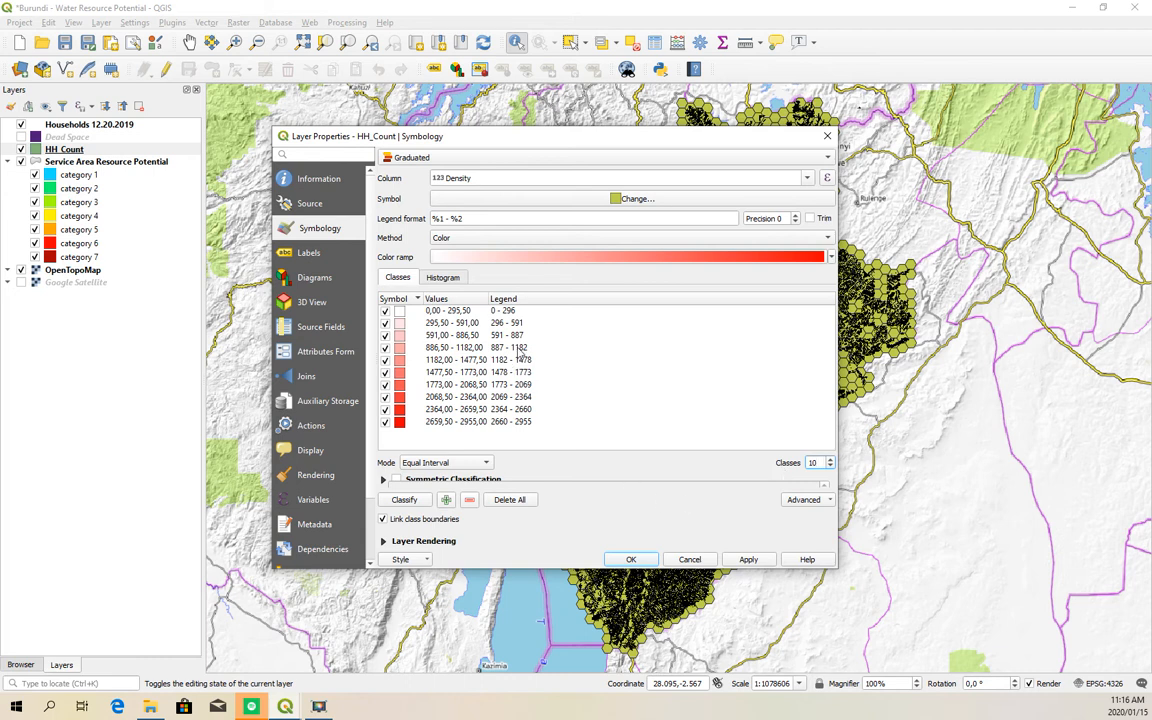
{"action": "left_click_drag", "start_coordinate": [516, 139], "coordinate": [638, 148]}
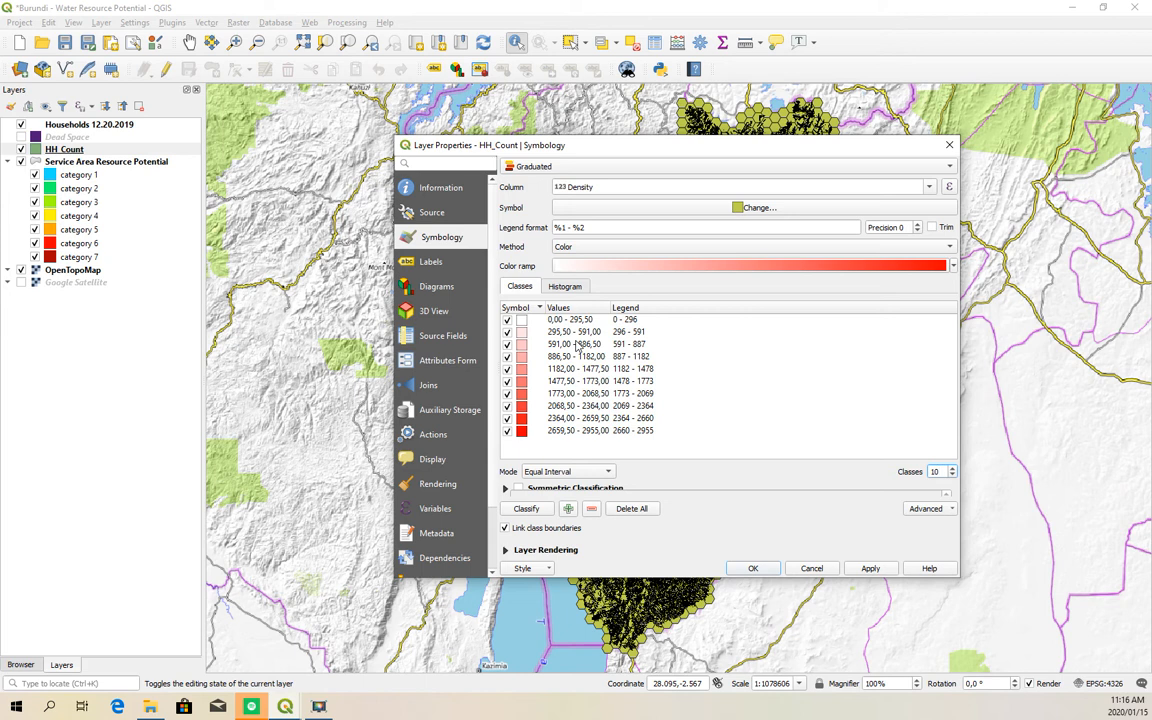
{"action": "left_click_drag", "start_coordinate": [689, 147], "coordinate": [1151, 152]}
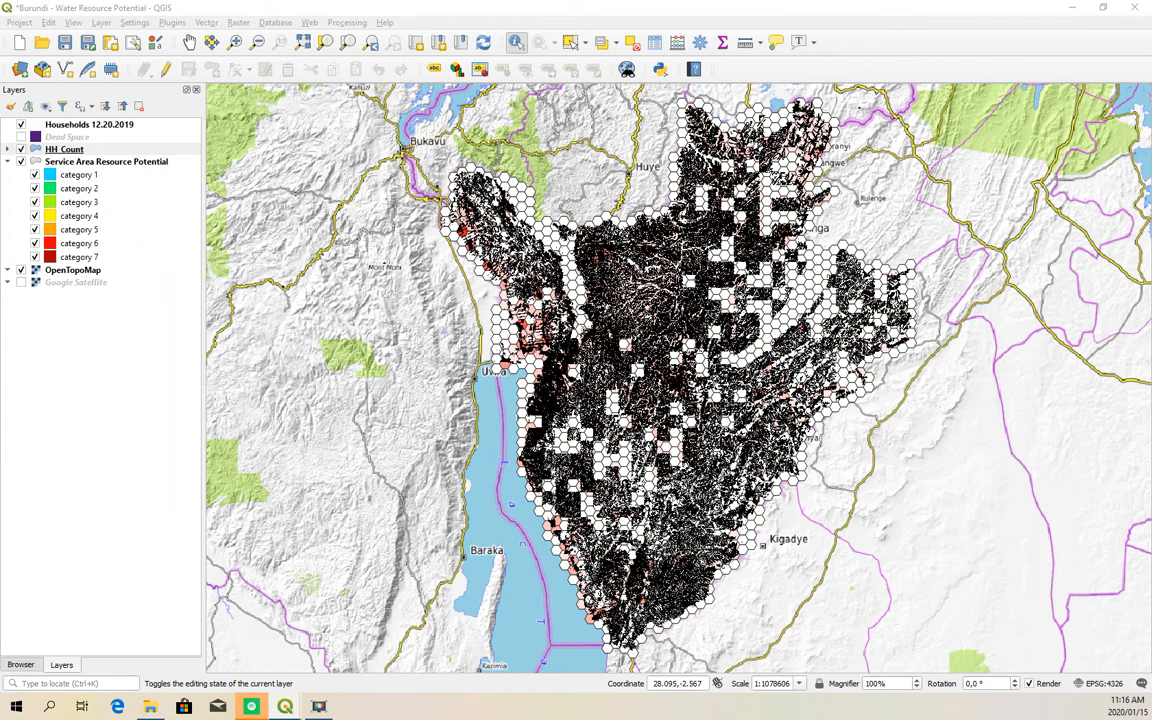
Hide the Households 12.20.2019 layer, examine the darkest red hexagon up close, and display the households again for comparison.
{"action": "left_click", "coordinate": [64, 149]}
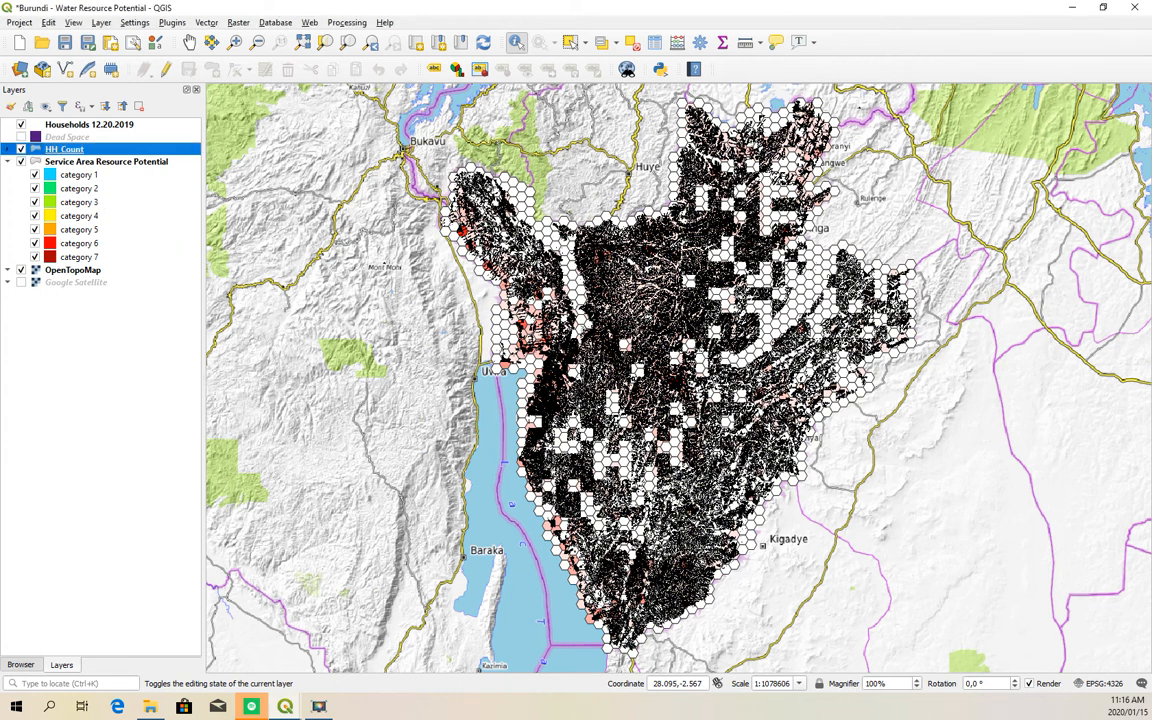
{"action": "left_click", "coordinate": [21, 124]}
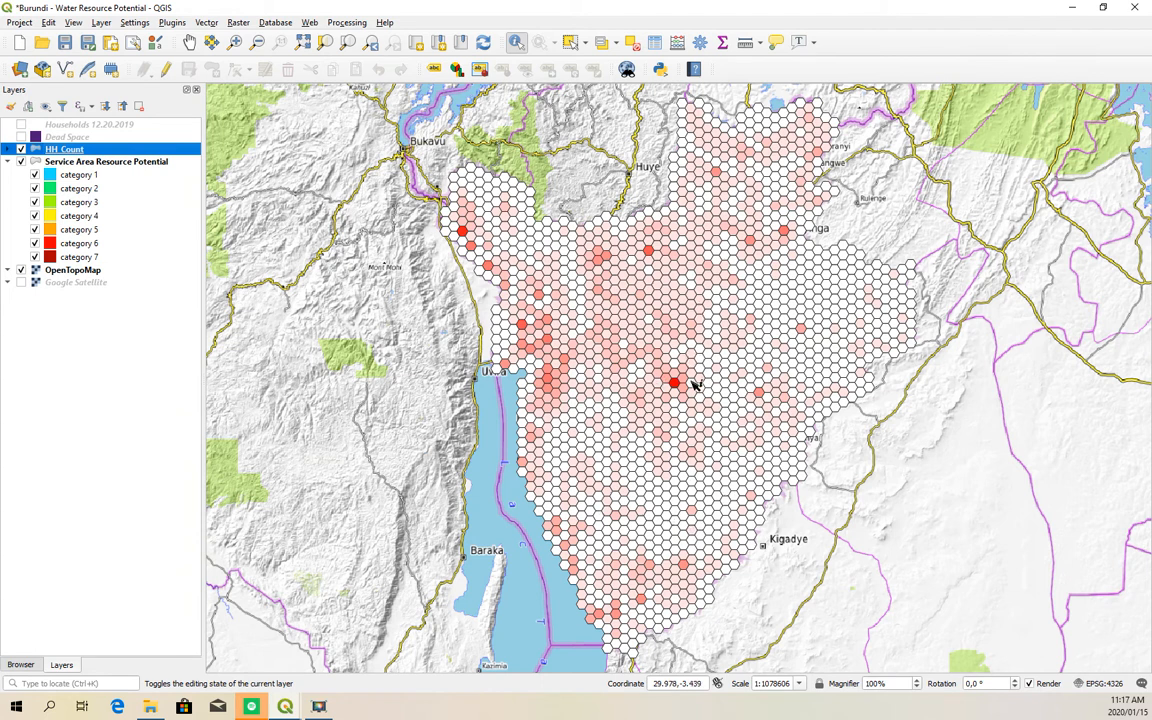
{"action": "left_click", "coordinate": [234, 41]}
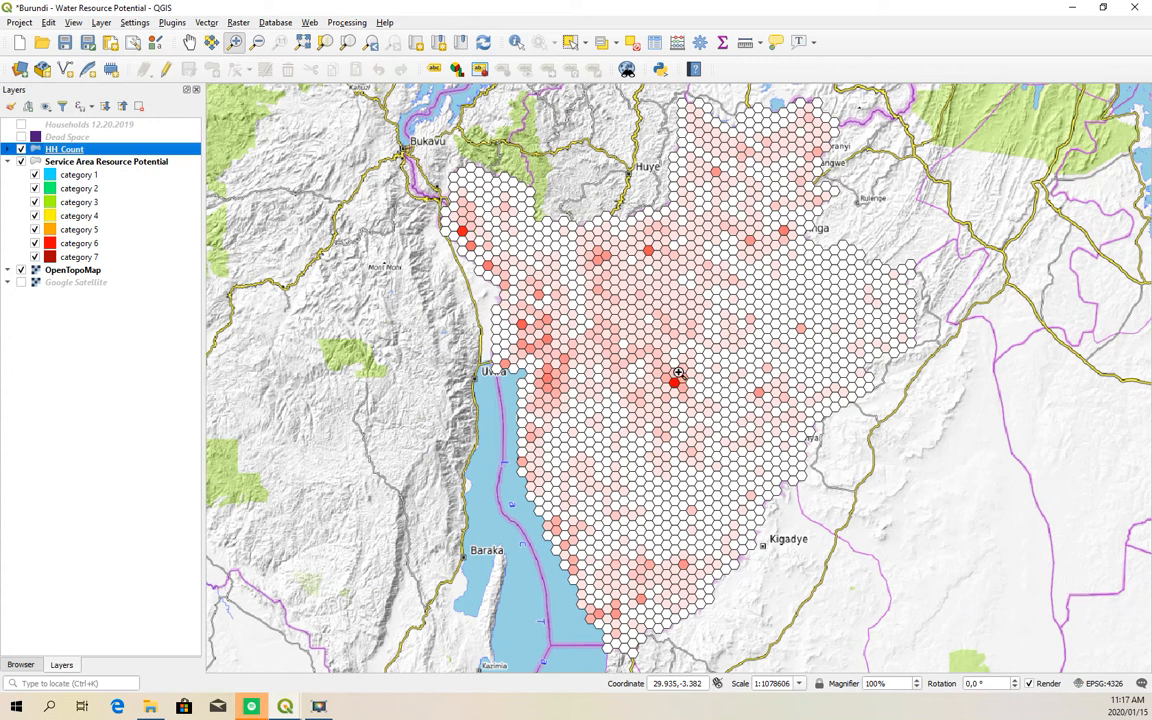
{"action": "left_click_drag", "start_coordinate": [645, 348], "coordinate": [764, 442]}
{"action": "left_click_drag", "start_coordinate": [390, 205], "coordinate": [807, 483]}
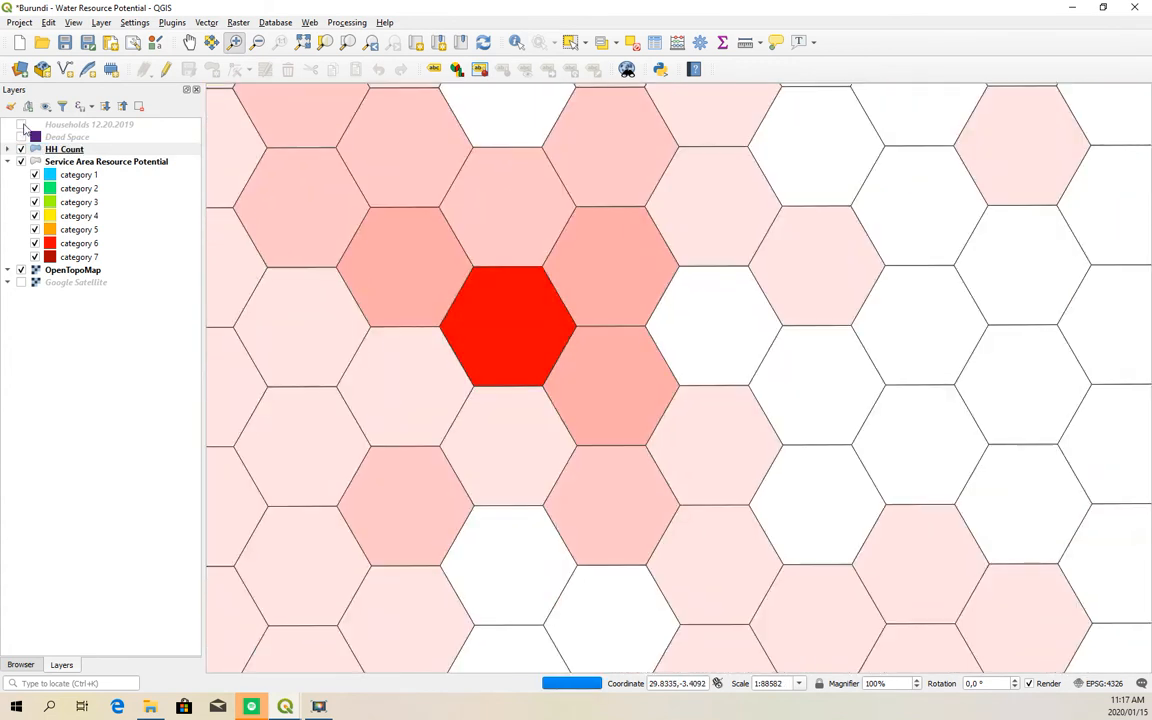
{"action": "left_click", "coordinate": [21, 124]}
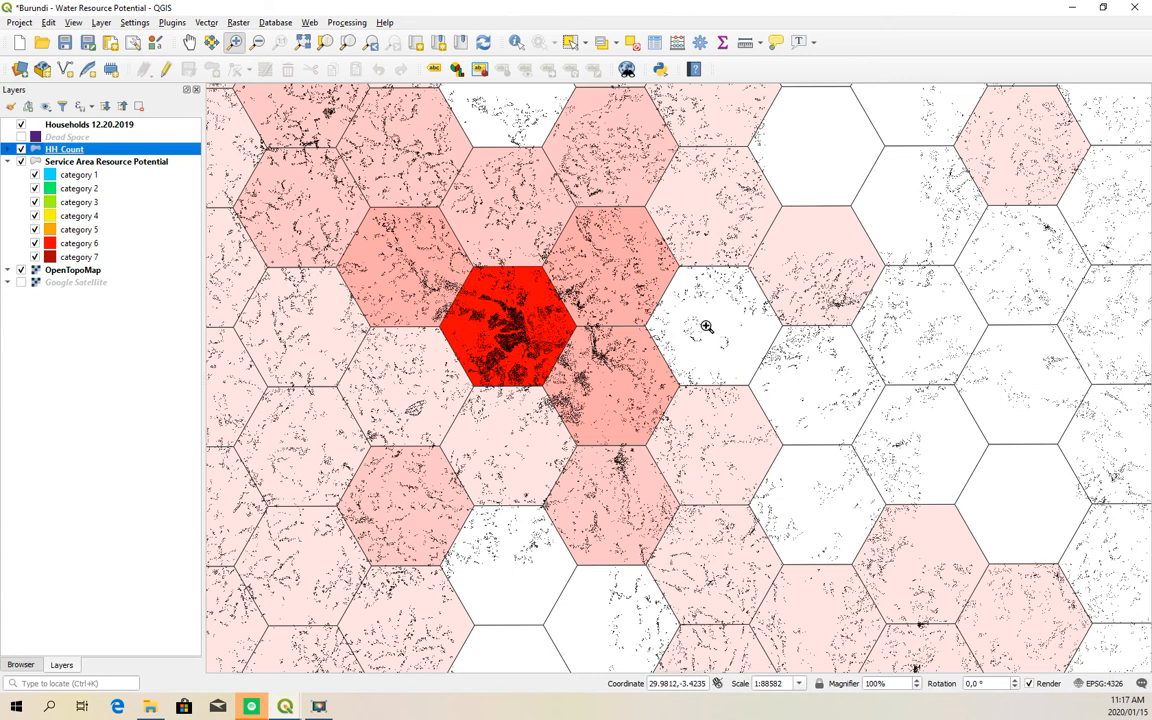
Expand HH_Count's legend and set the upper value of its first density class to 100 in the symbology.
{"action": "left_click", "coordinate": [9, 148]}
{"action": "right_click", "coordinate": [72, 148]}
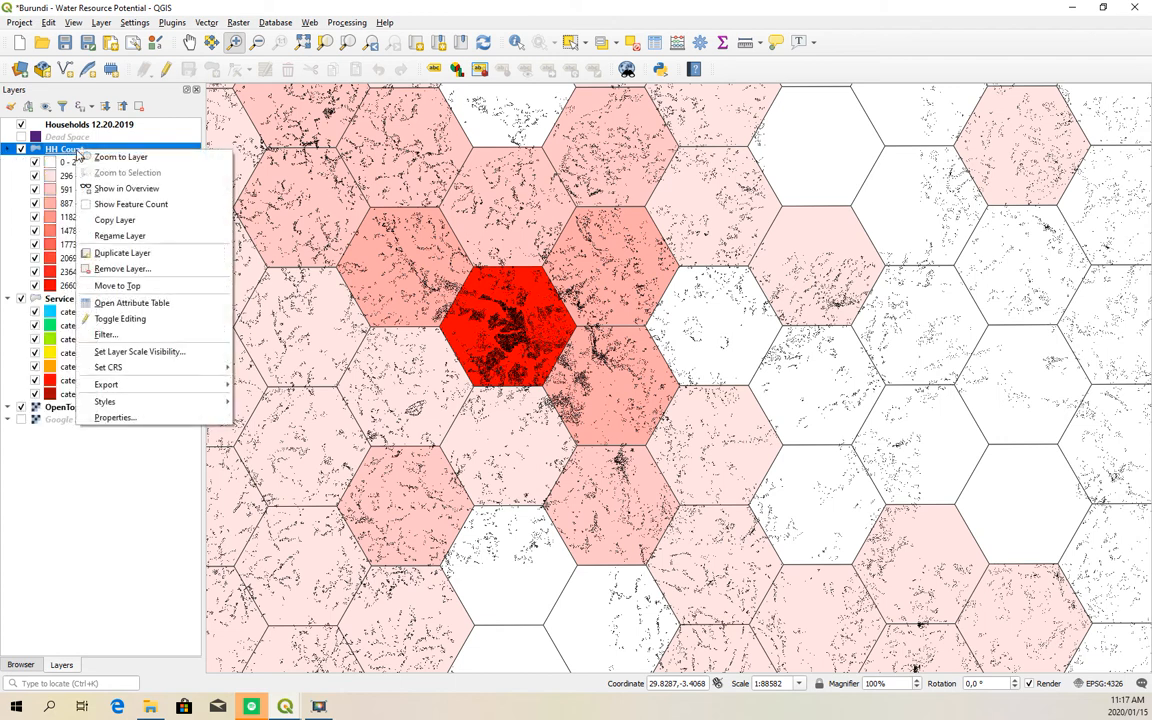
{"action": "left_click", "coordinate": [122, 428]}
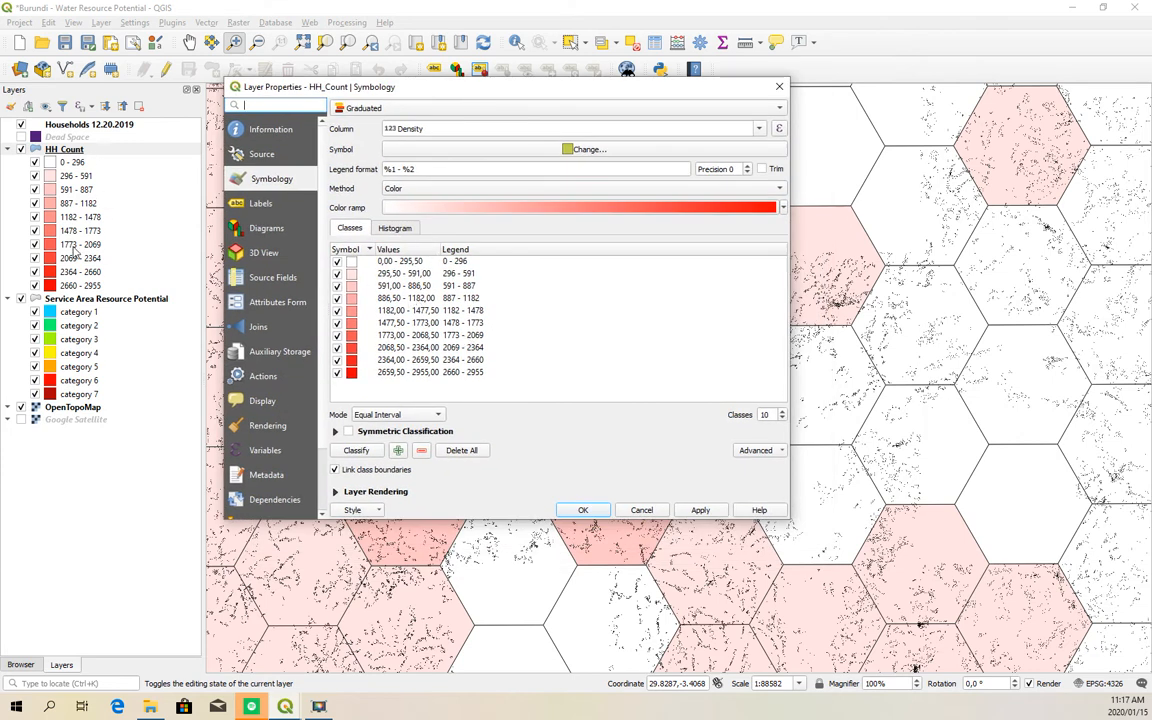
{"action": "double_click", "coordinate": [395, 261]}
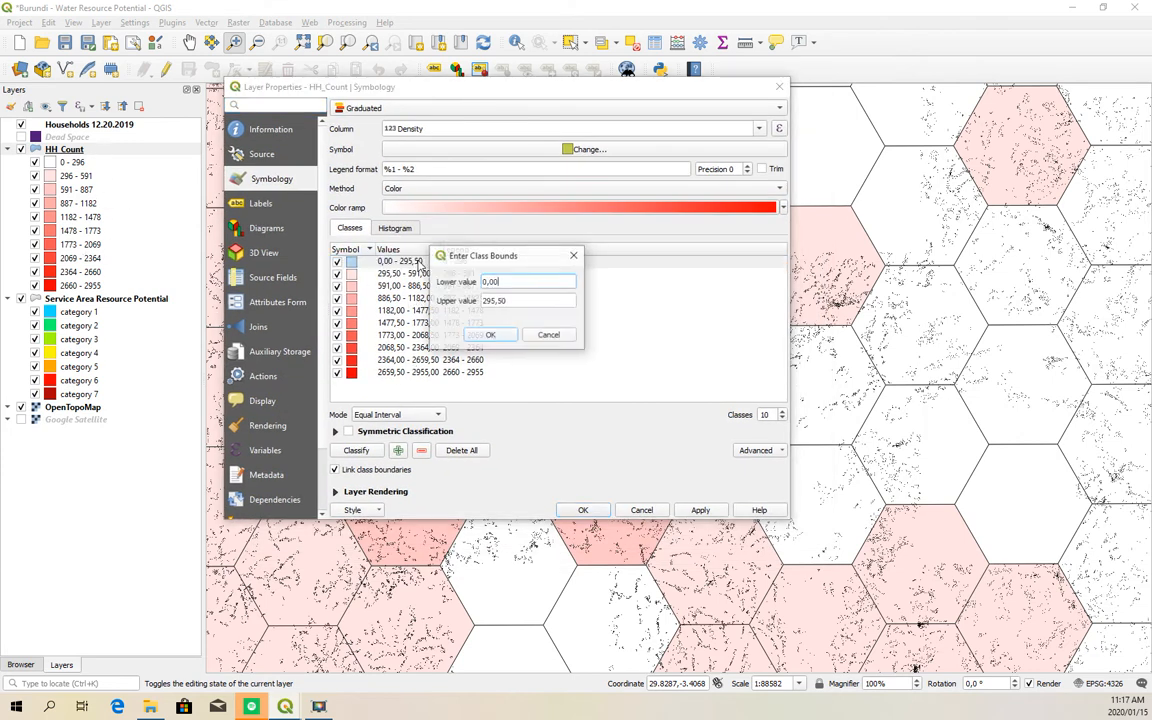
{"action": "key", "text": "Tab"}
{"action": "type", "text": "1"}
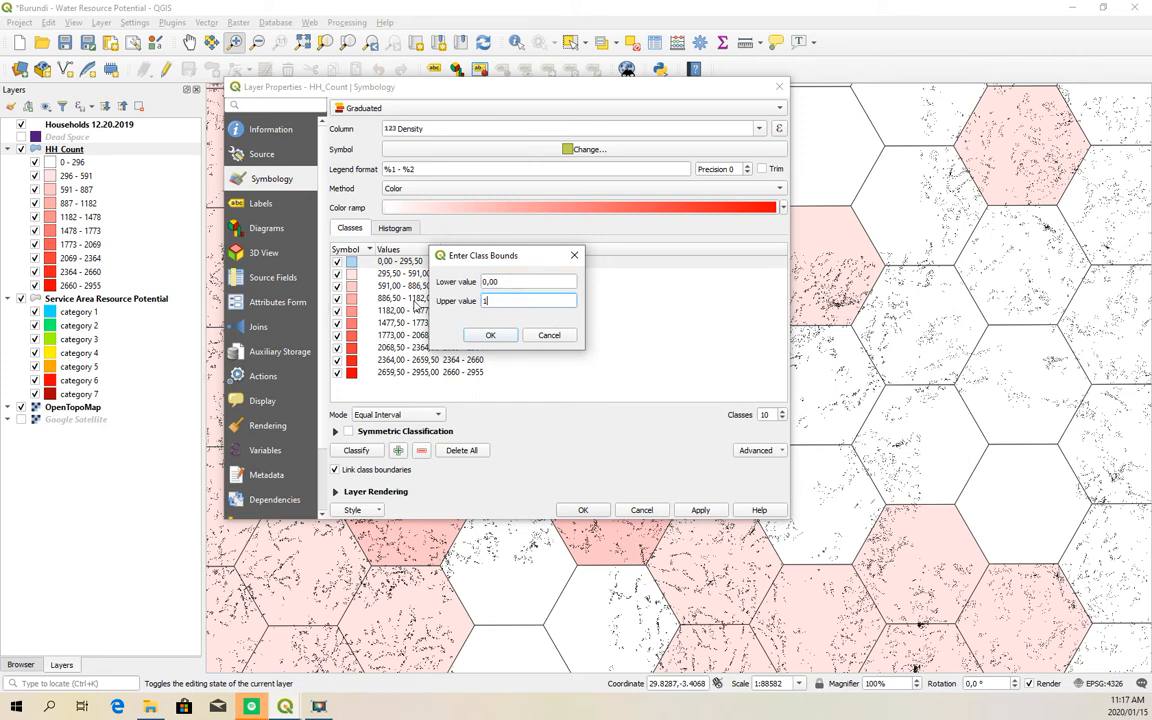
{"action": "left_click", "coordinate": [503, 337]}
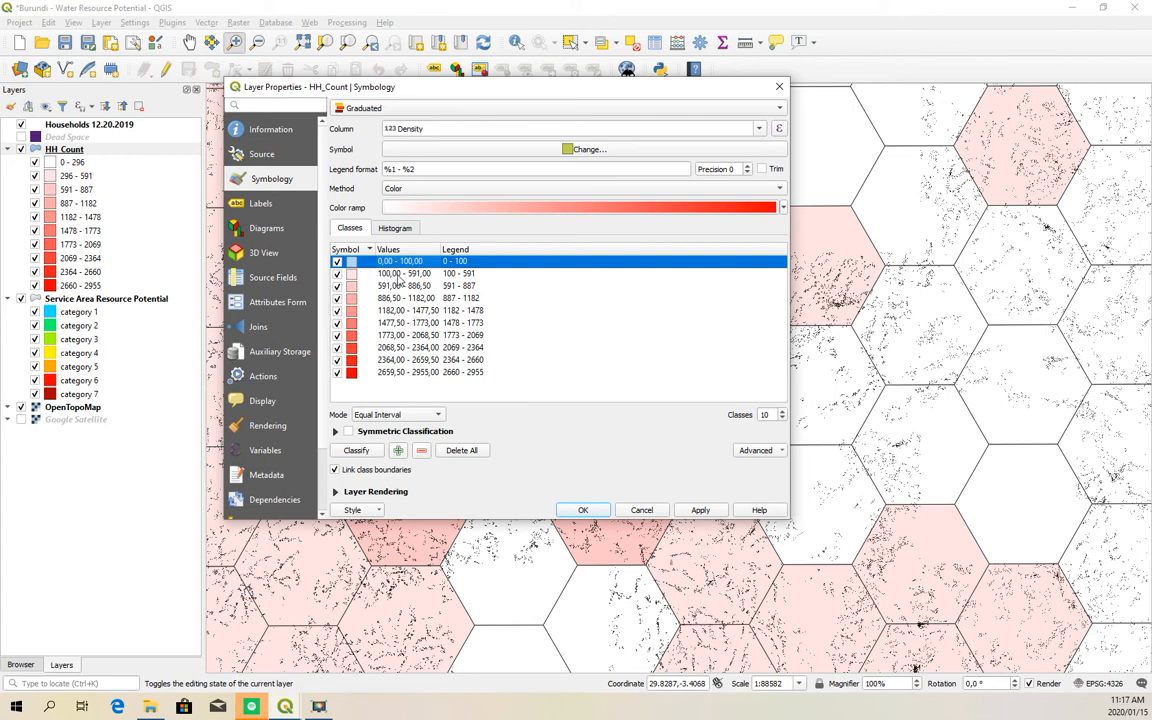
Set the upper values of the second and third density classes to 250 and 500.
{"action": "double_click", "coordinate": [410, 278]}
{"action": "double_click", "coordinate": [537, 301]}
{"action": "type", "text": "250"}
{"action": "left_click", "coordinate": [512, 338]}
{"action": "double_click", "coordinate": [540, 287]}
{"action": "key", "text": "Tab"}
{"action": "type", "text": "500"}
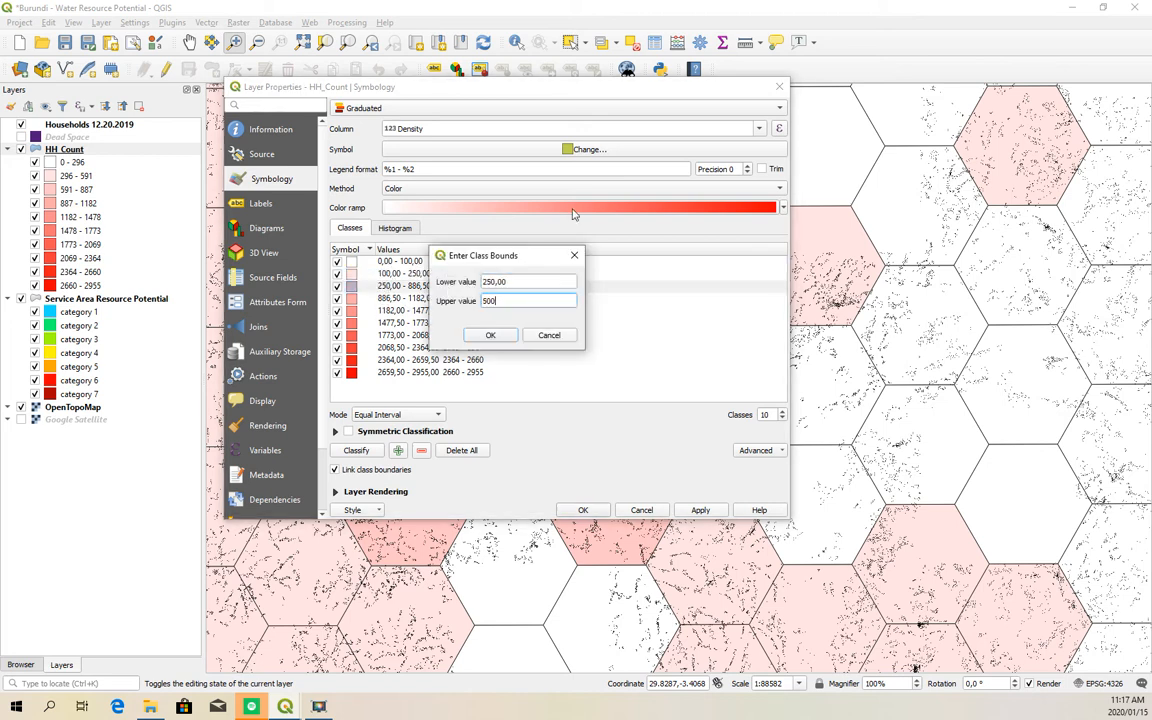
{"action": "key", "text": "Return"}
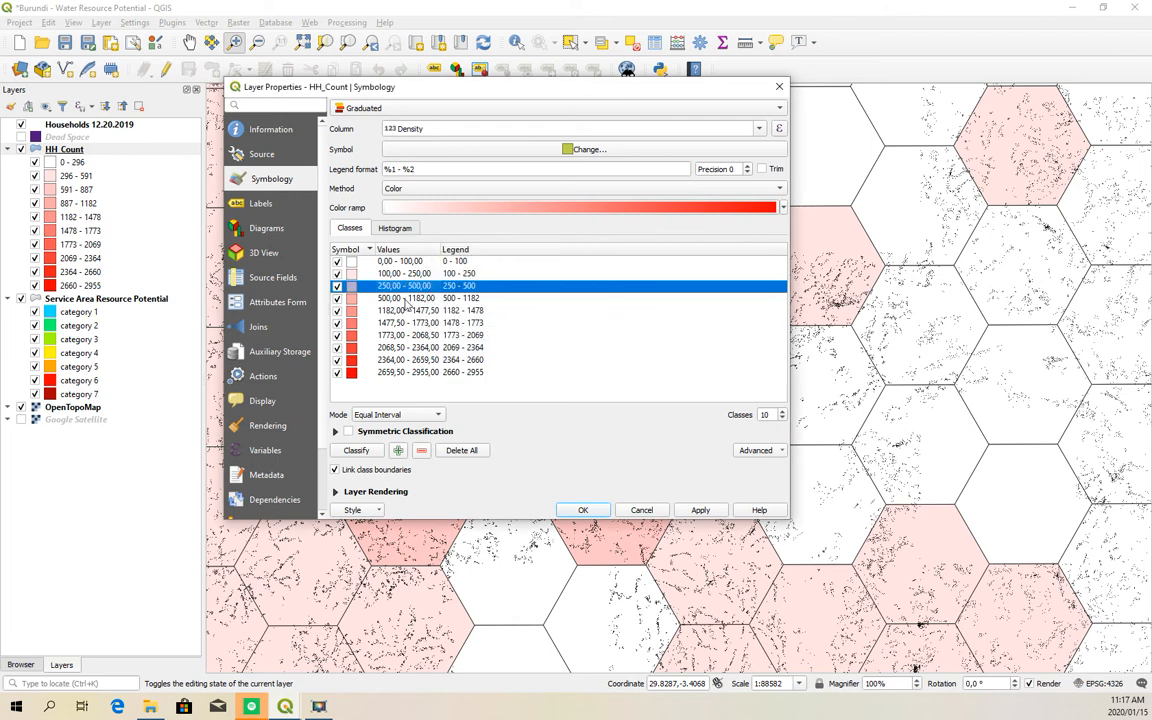
Set the fourth density class's upper value to 750 and apply the revised class bounds to the HH_Count layer.
{"action": "double_click", "coordinate": [404, 300]}
{"action": "key", "text": "Tab"}
{"action": "type", "text": "7"}
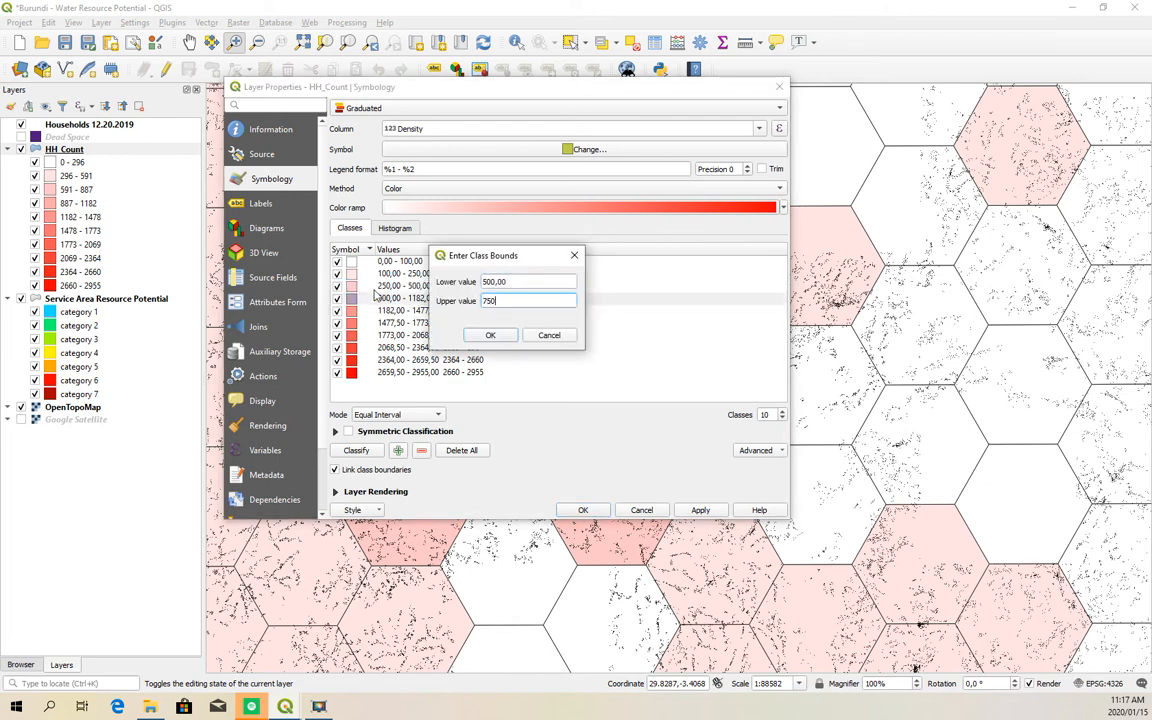
{"action": "left_click", "coordinate": [488, 336]}
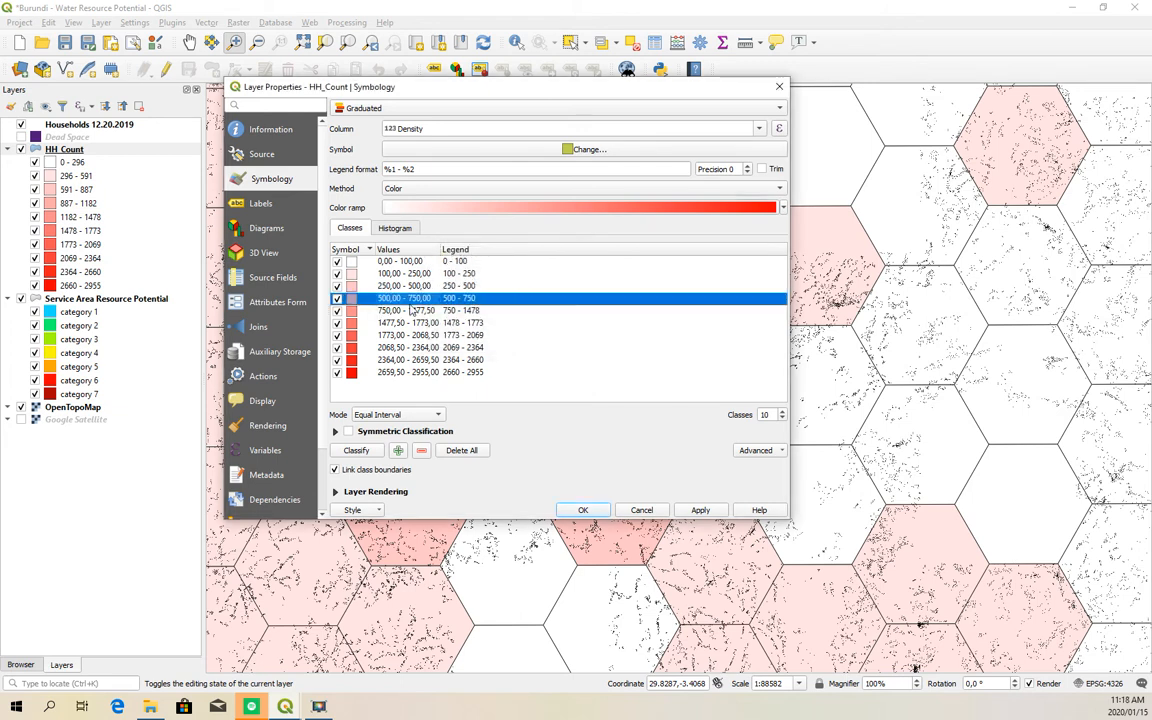
{"action": "left_click", "coordinate": [697, 511]}
{"action": "left_click", "coordinate": [561, 512]}
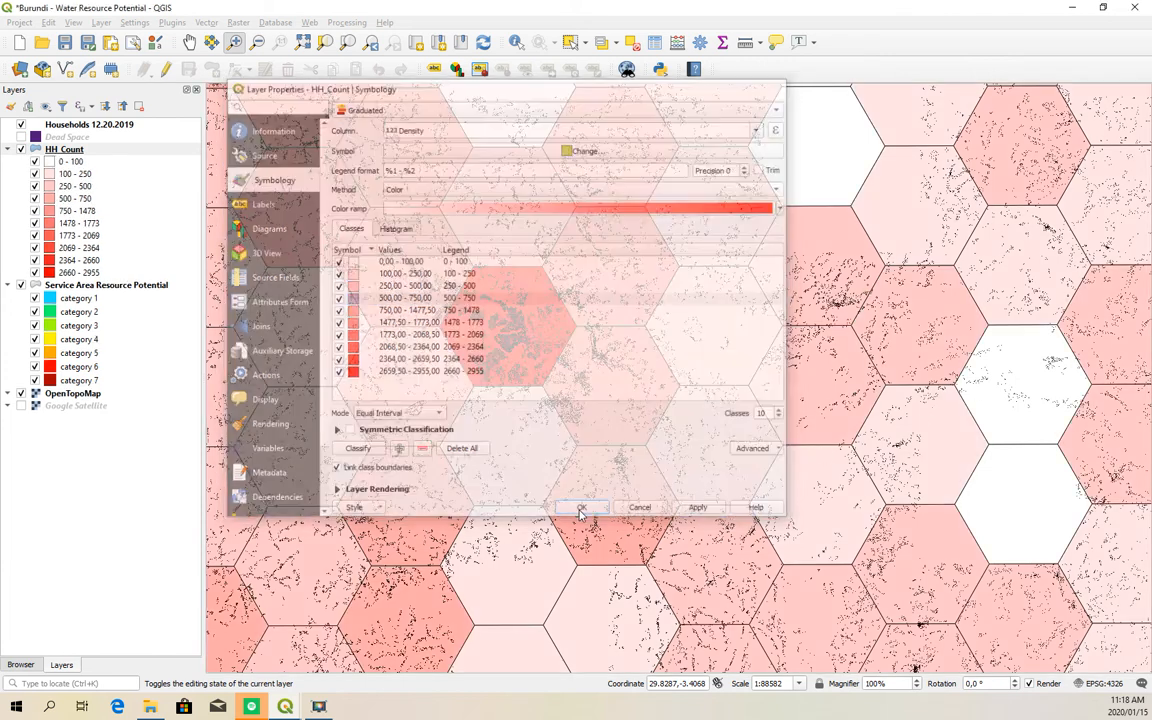
Show the full extent of the HH_Count layer on the map and hide the Households 12.20.2019 layer.
{"action": "right_click", "coordinate": [60, 149]}
{"action": "left_click", "coordinate": [108, 155]}
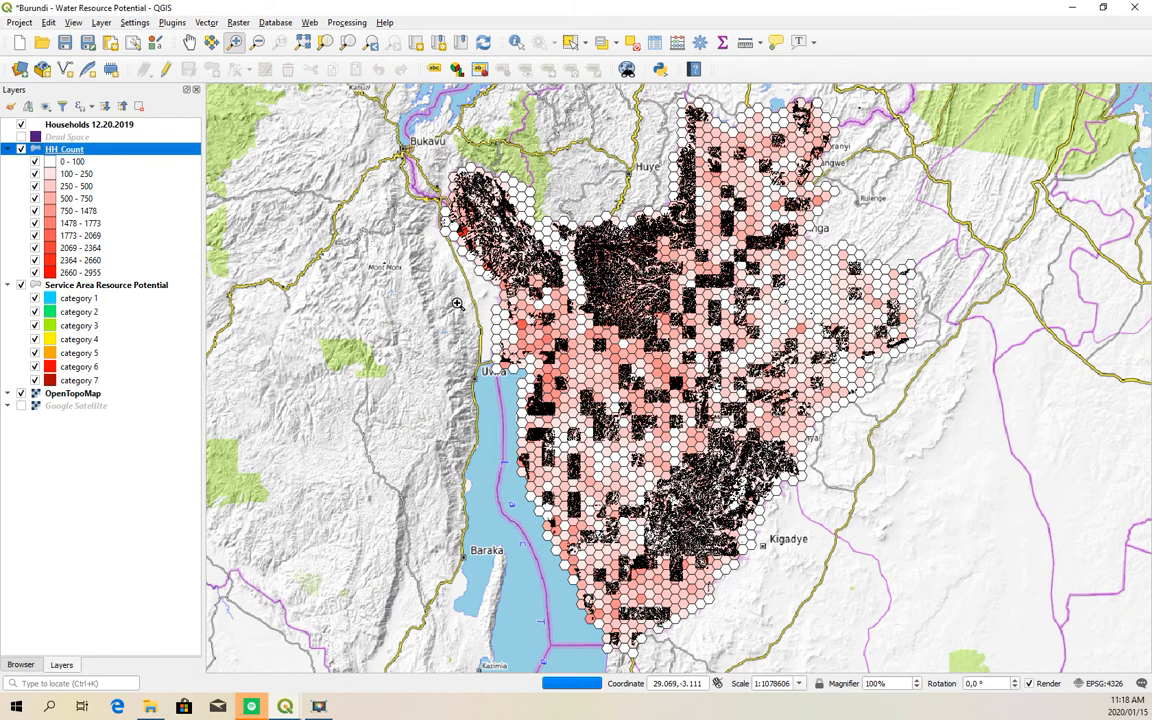
{"action": "left_click", "coordinate": [21, 125]}
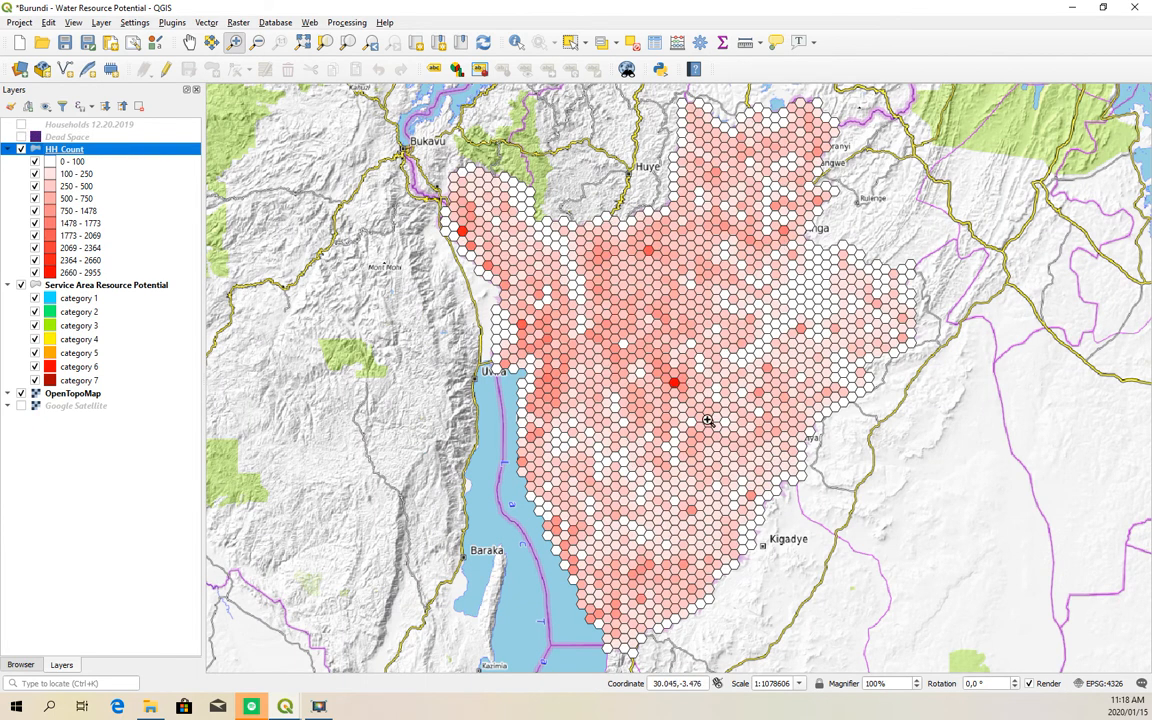
Assign the Spectral color ramp to the density classes in HH_Count's symbology.
{"action": "right_click", "coordinate": [90, 151]}
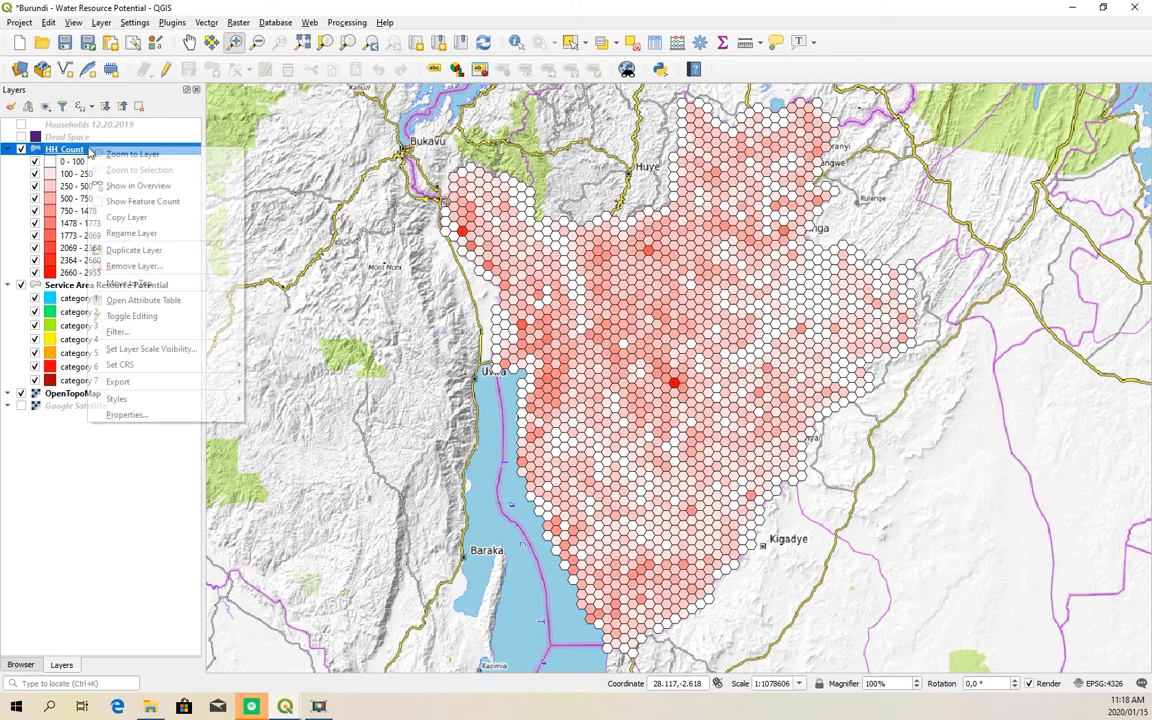
{"action": "left_click", "coordinate": [198, 419]}
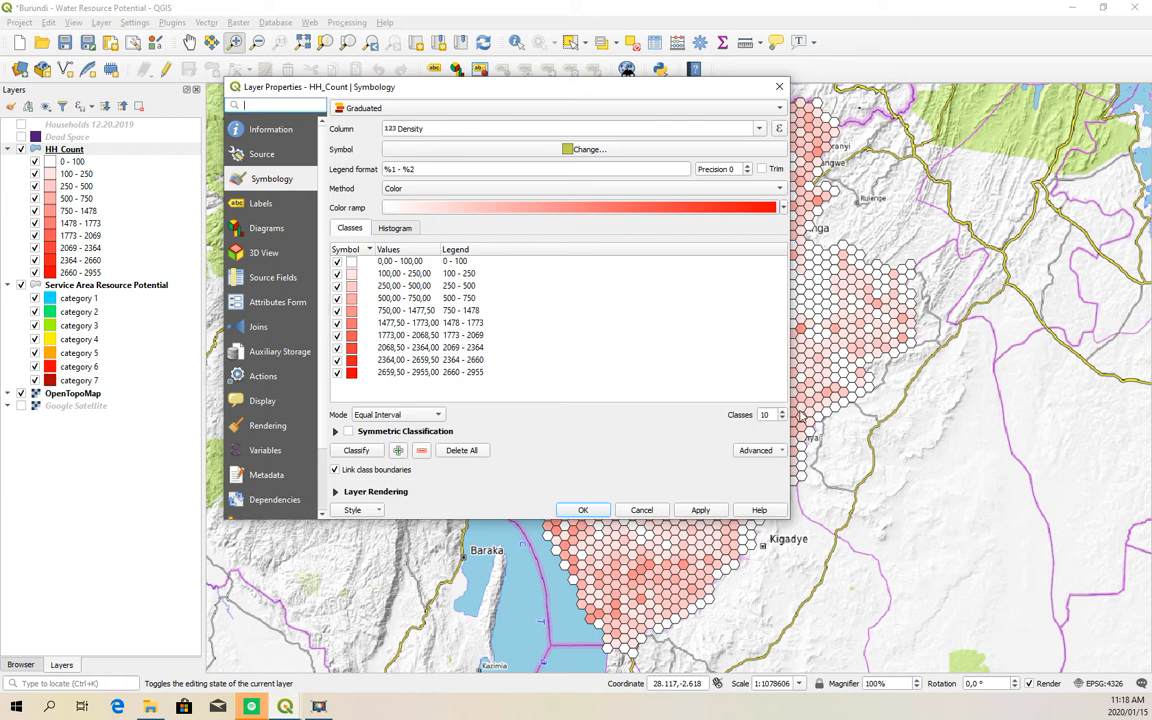
{"action": "left_click", "coordinate": [616, 208]}
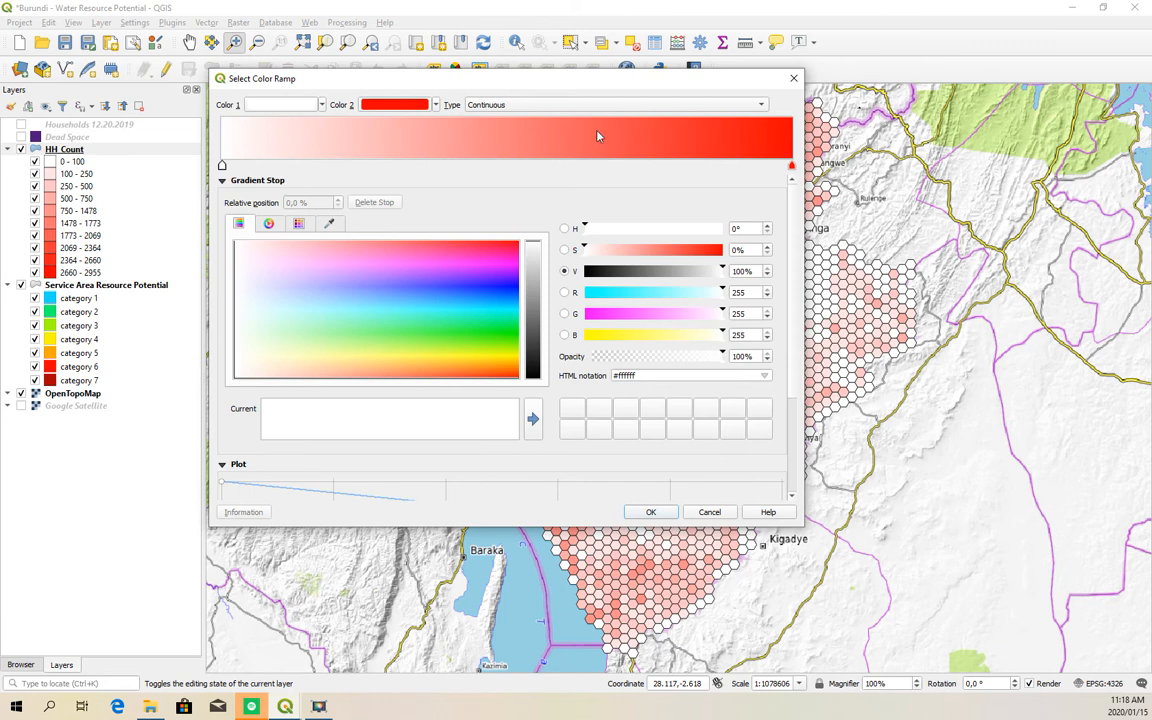
{"action": "left_click", "coordinate": [794, 78]}
{"action": "left_click", "coordinate": [783, 207]}
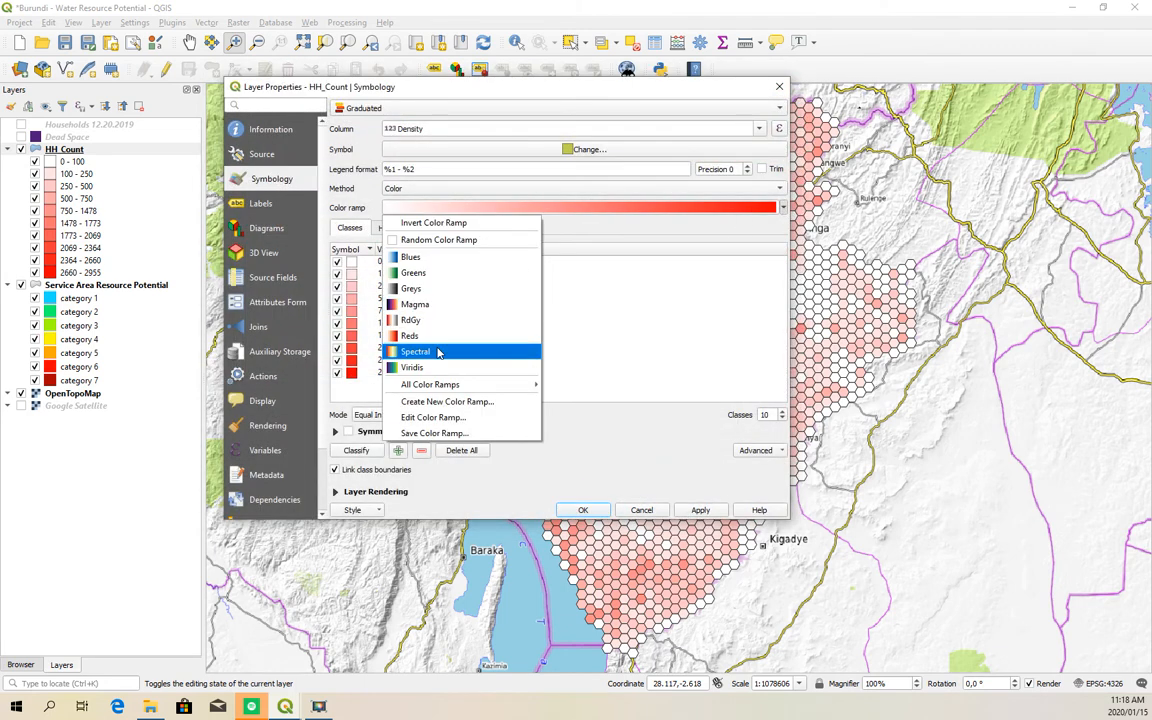
{"action": "left_click", "coordinate": [421, 356]}
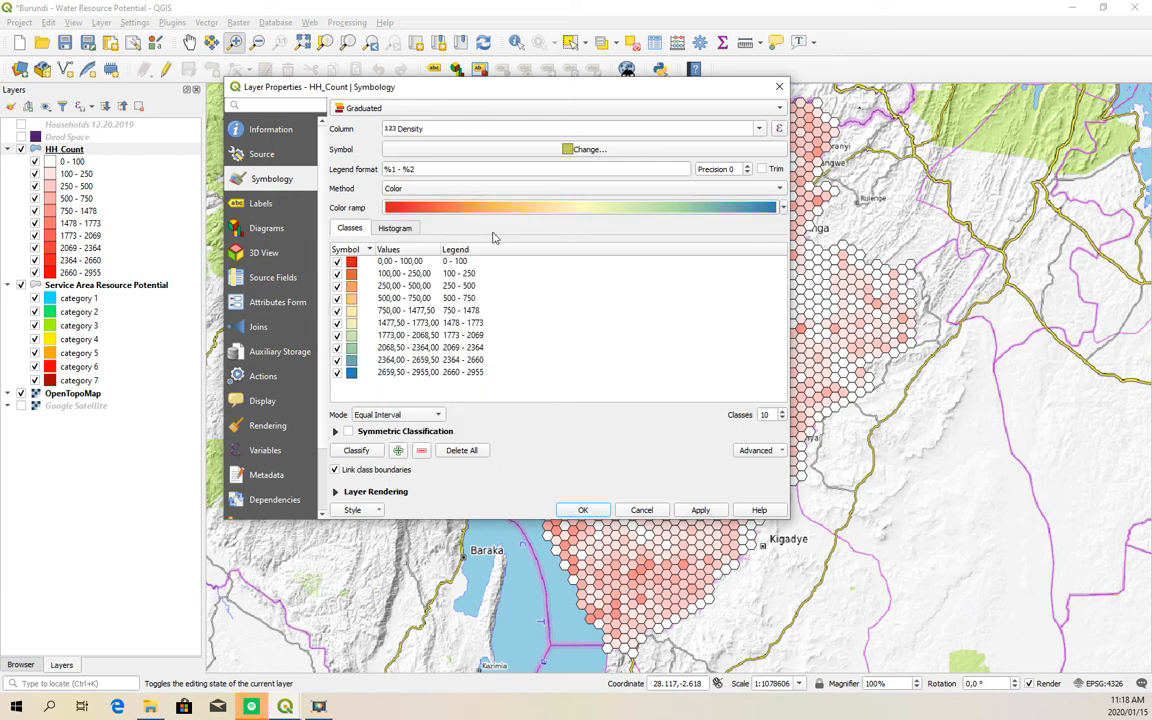
Invert the Spectral color ramp and apply it to the HH_Count layer.
{"action": "left_click", "coordinate": [575, 208]}
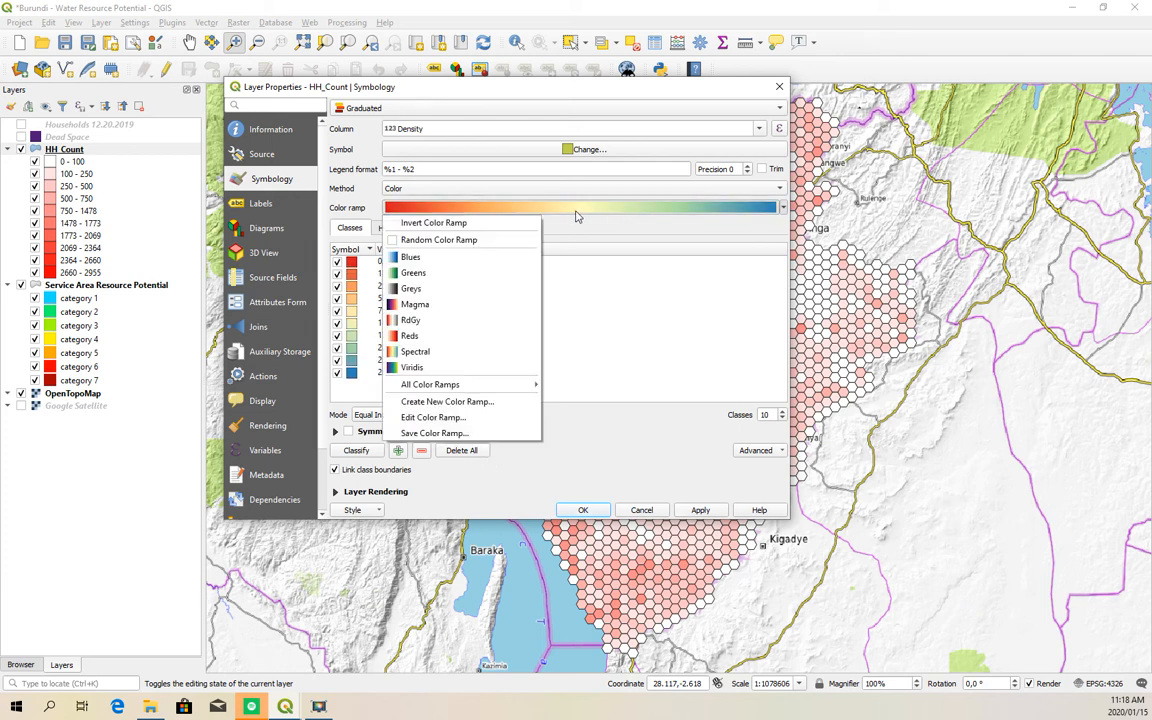
{"action": "left_click", "coordinate": [462, 223]}
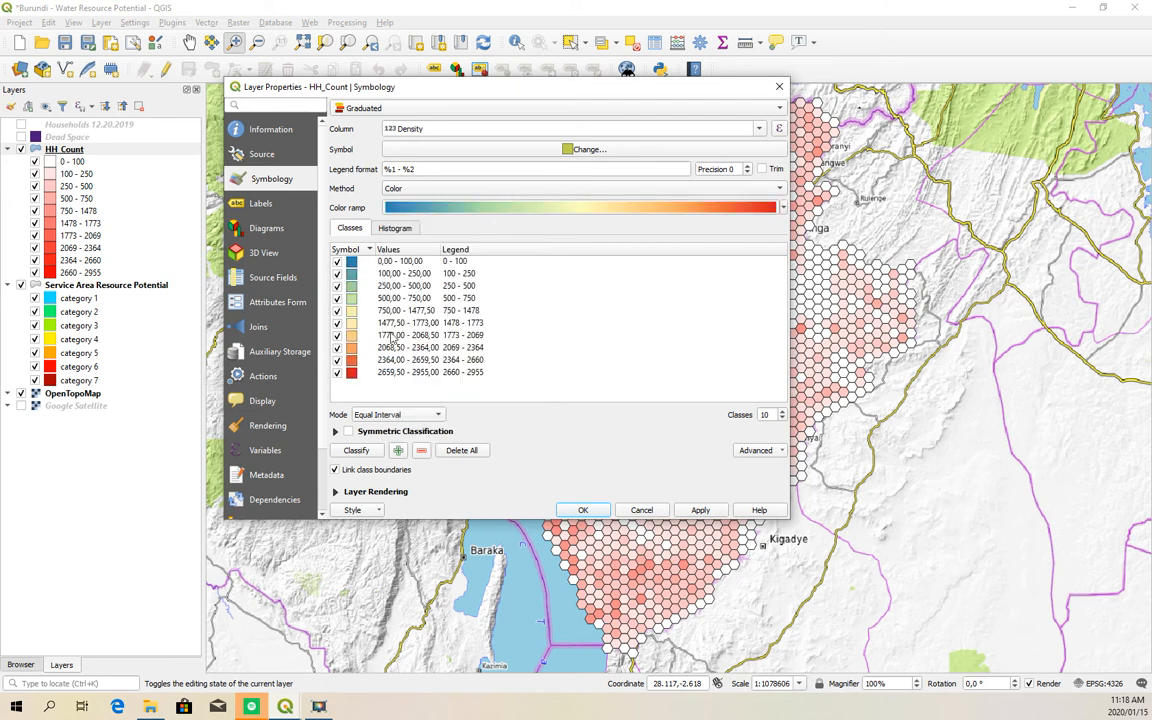
{"action": "left_click", "coordinate": [700, 510]}
{"action": "left_click", "coordinate": [583, 510]}
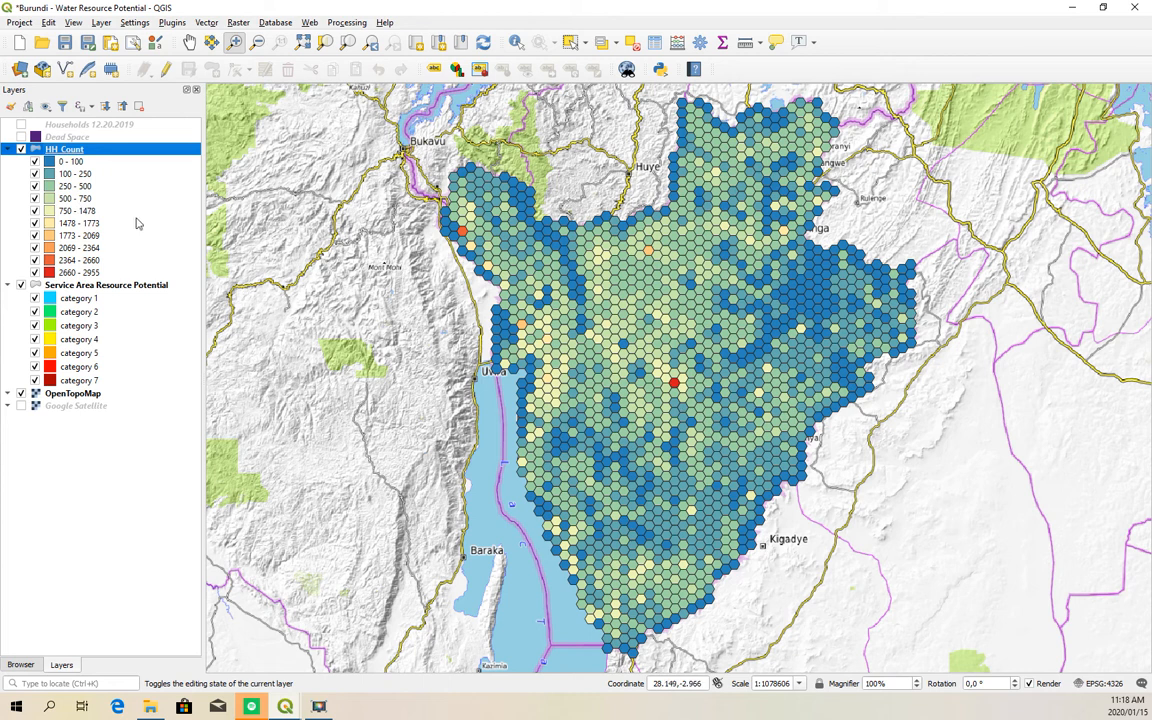
Reopen HH_Count's symbology and set the upper values of the fifth and sixth density classes to 1000 and 1250.
{"action": "right_click", "coordinate": [89, 155]}
{"action": "left_click", "coordinate": [185, 419]}
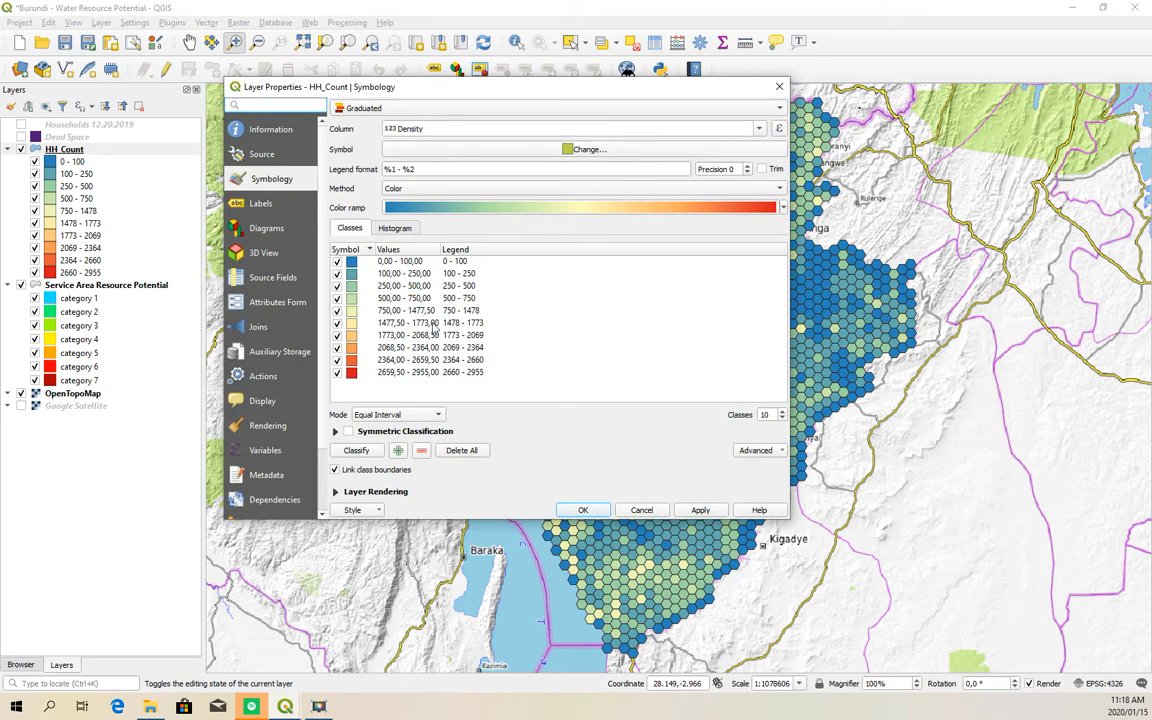
{"action": "double_click", "coordinate": [405, 312]}
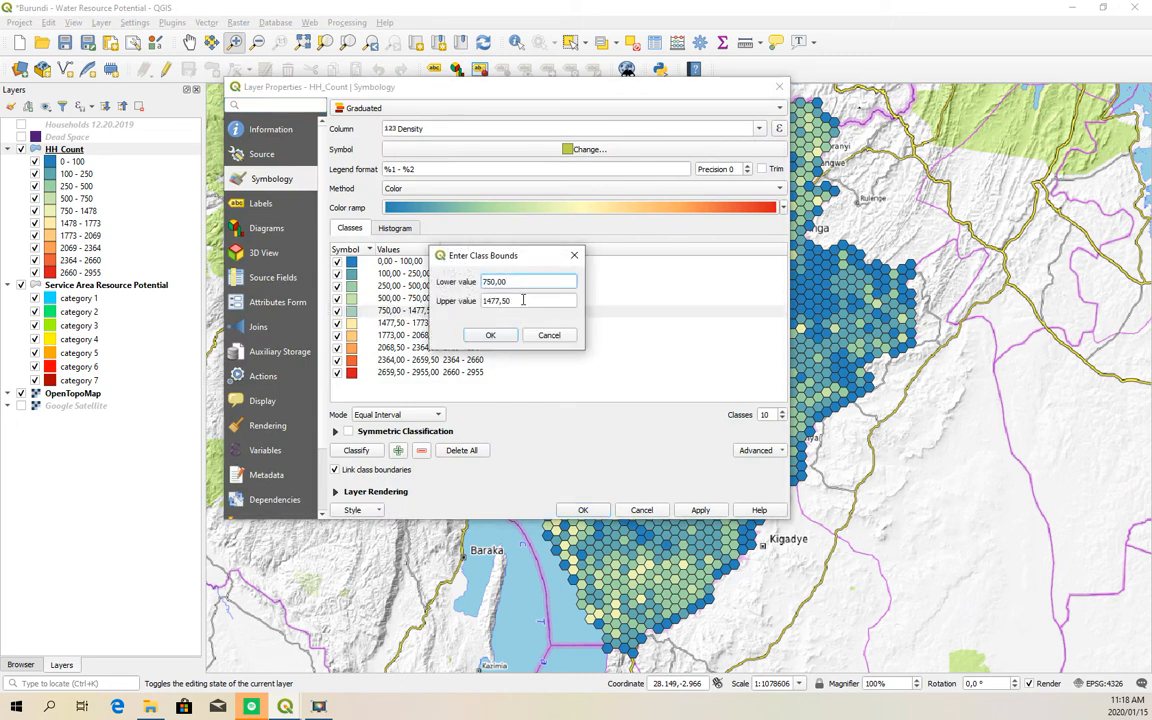
{"action": "type", "text": "100"}
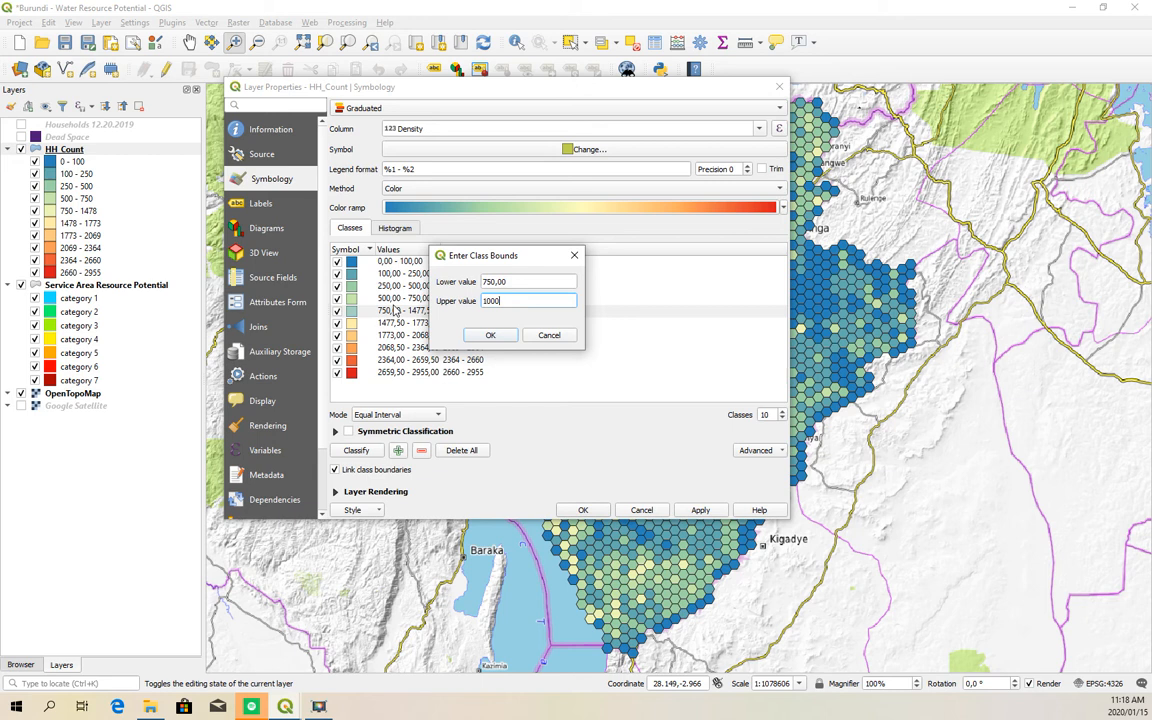
{"action": "type", "text": "0"}
{"action": "left_click", "coordinate": [480, 333]}
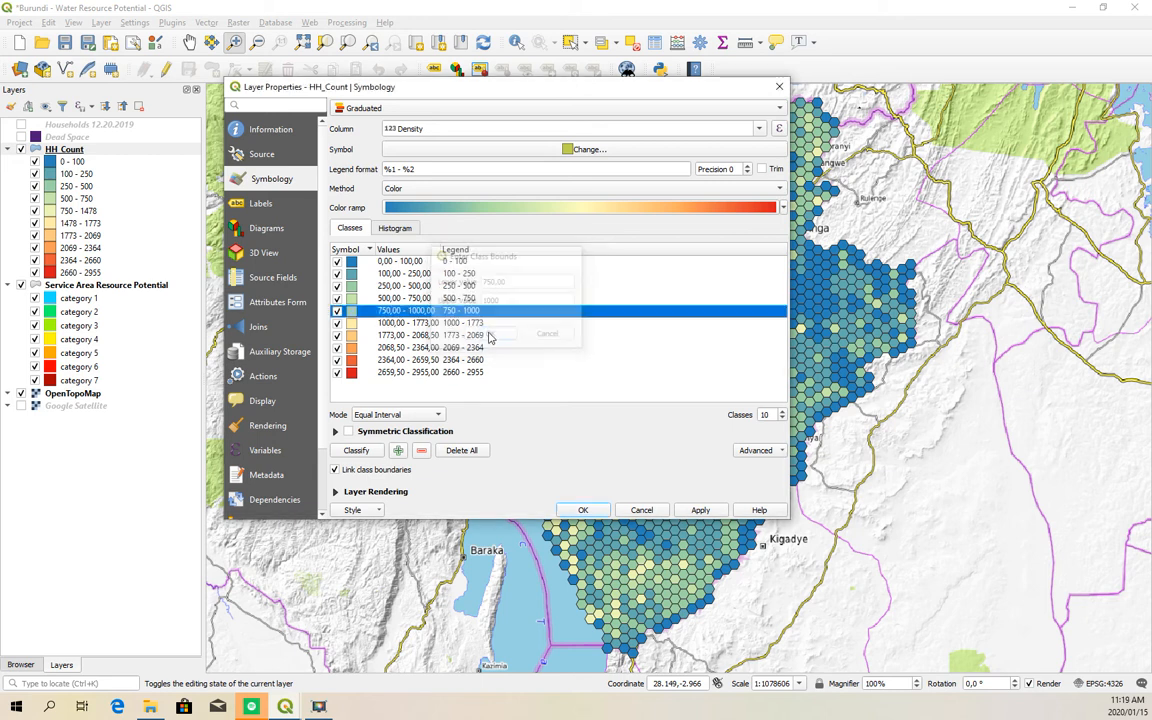
{"action": "double_click", "coordinate": [385, 322]}
{"action": "key", "text": "Tab"}
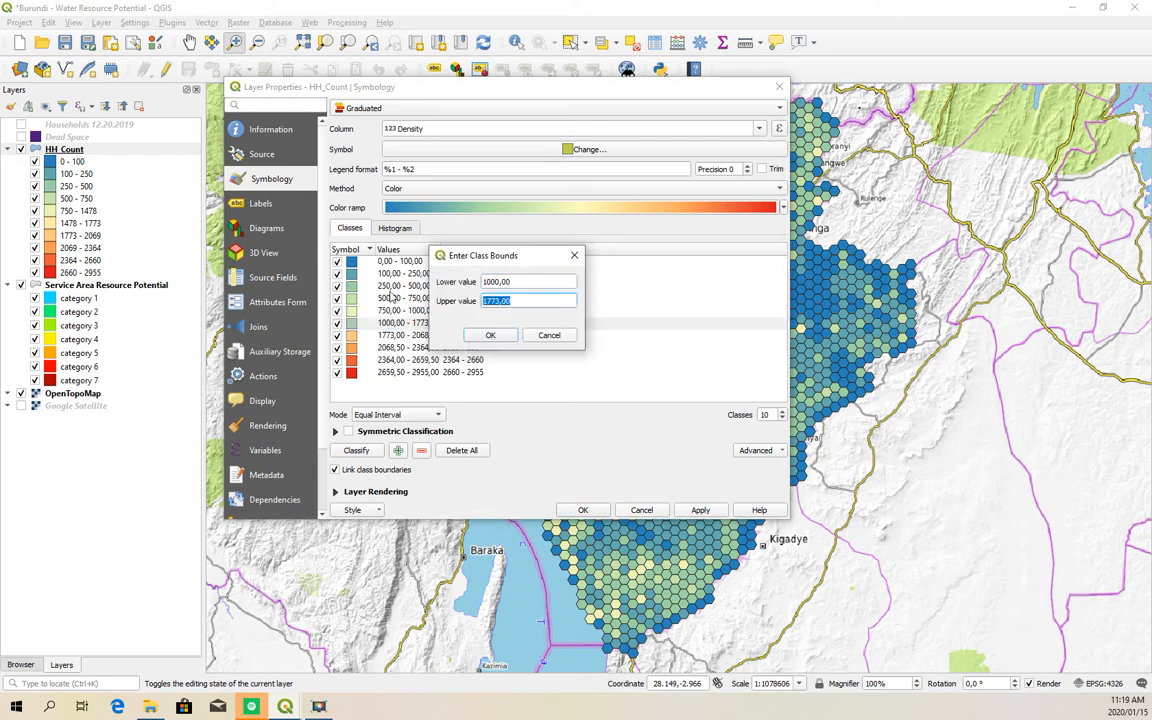
{"action": "type", "text": "12"}
{"action": "key", "text": "Return"}
Set the upper values of the seventh and eighth density classes to 1500 and 2000.
{"action": "double_click", "coordinate": [413, 336]}
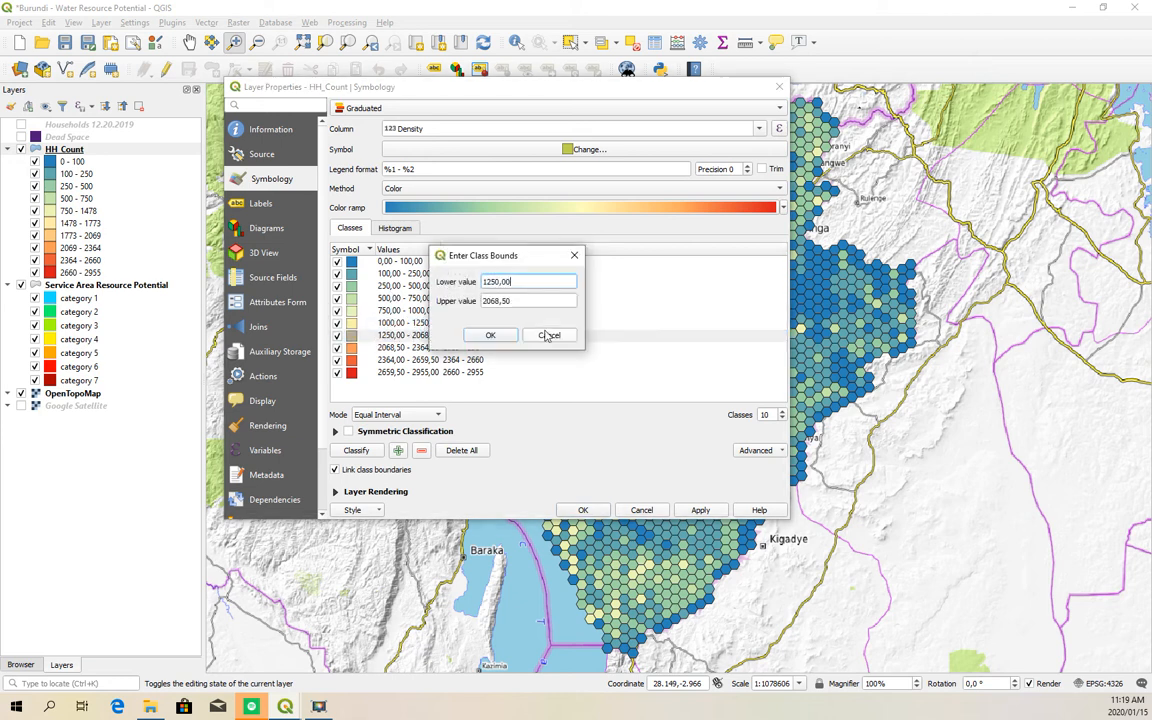
{"action": "left_click_drag", "start_coordinate": [530, 301], "coordinate": [443, 305]}
{"action": "type", "text": "1"}
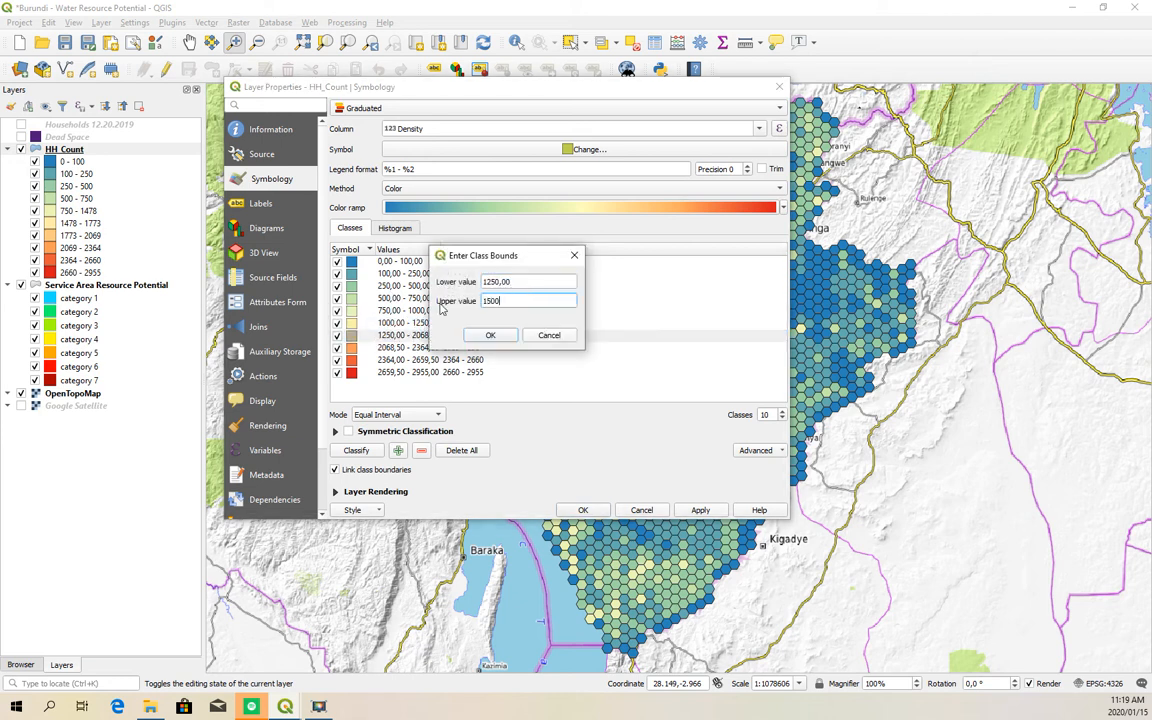
{"action": "type", "text": "500"}
{"action": "key", "text": "Return"}
{"action": "double_click", "coordinate": [501, 348]}
{"action": "left_click_drag", "start_coordinate": [520, 295], "coordinate": [433, 304]}
{"action": "type", "text": "2000"}
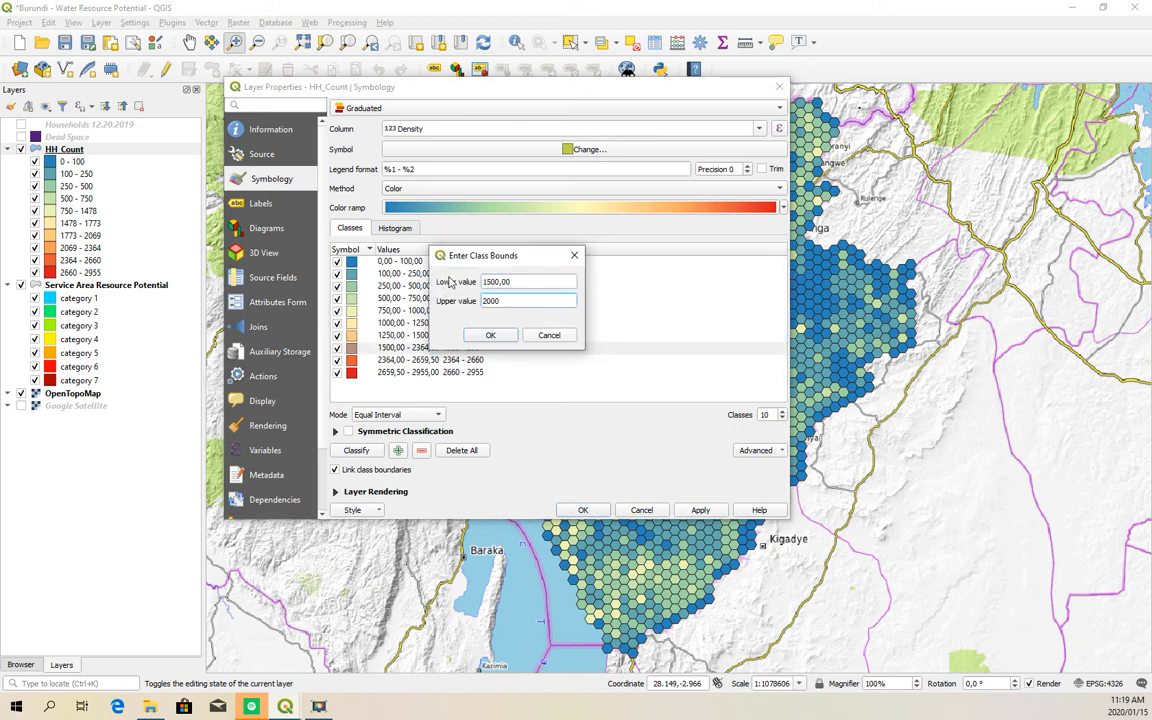
{"action": "key", "text": "Return"}
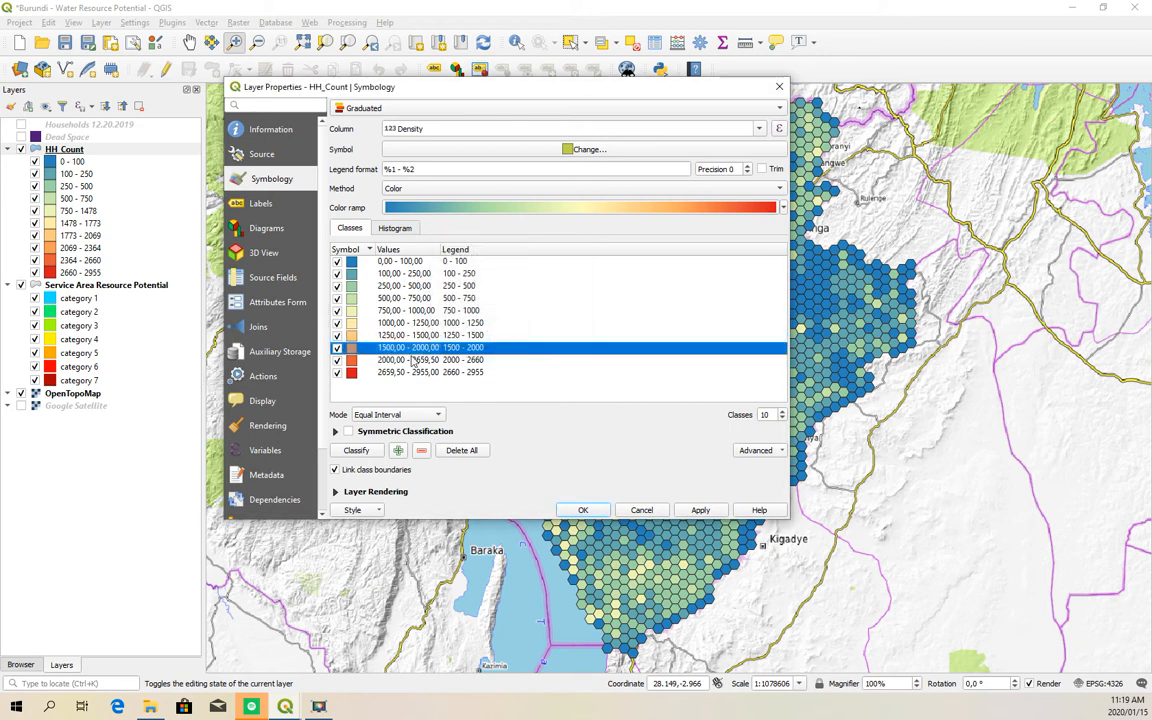
Set the ninth density class's upper value to 2500 and apply the revised class bounds to the layer.
{"action": "double_click", "coordinate": [440, 360]}
{"action": "left_click_drag", "start_coordinate": [536, 304], "coordinate": [428, 298]}
{"action": "type", "text": "2500"}
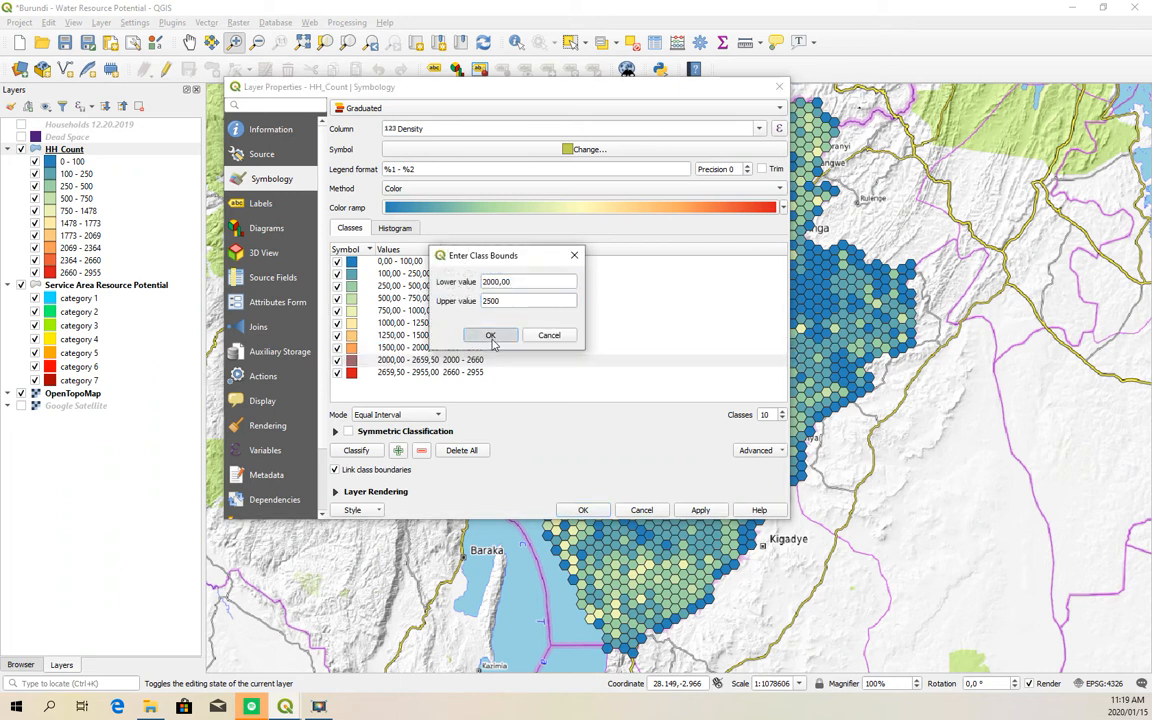
{"action": "left_click", "coordinate": [490, 335]}
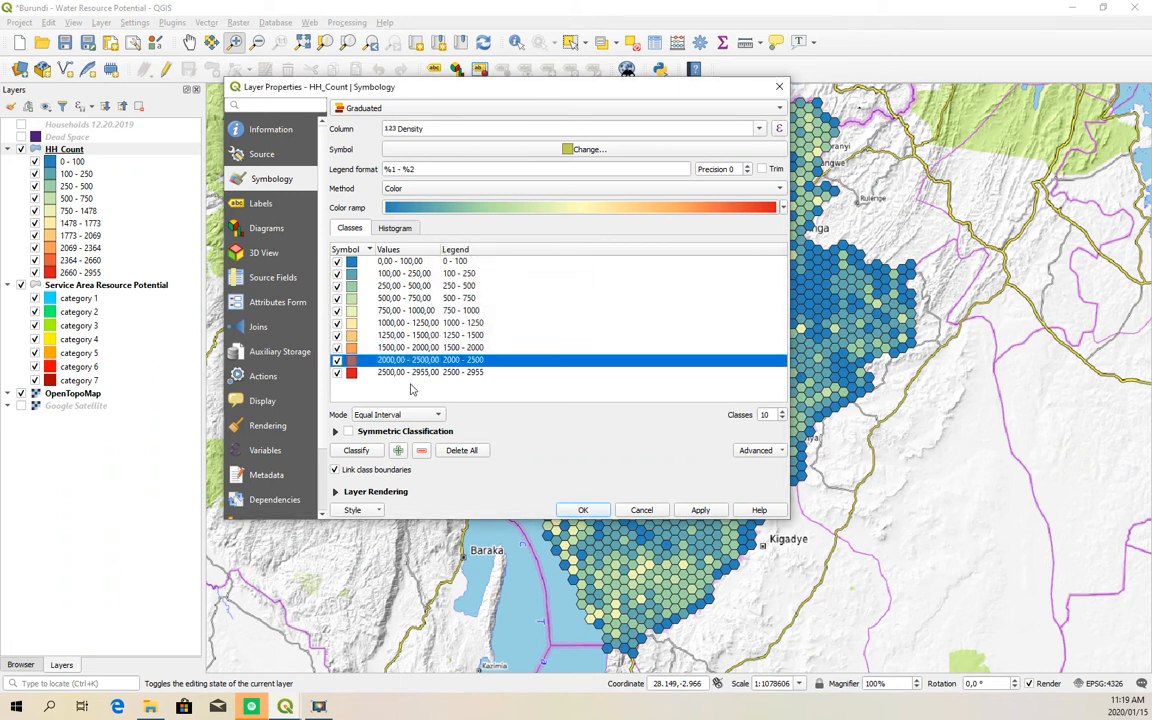
{"action": "left_click", "coordinate": [701, 512]}
{"action": "left_click", "coordinate": [642, 506]}
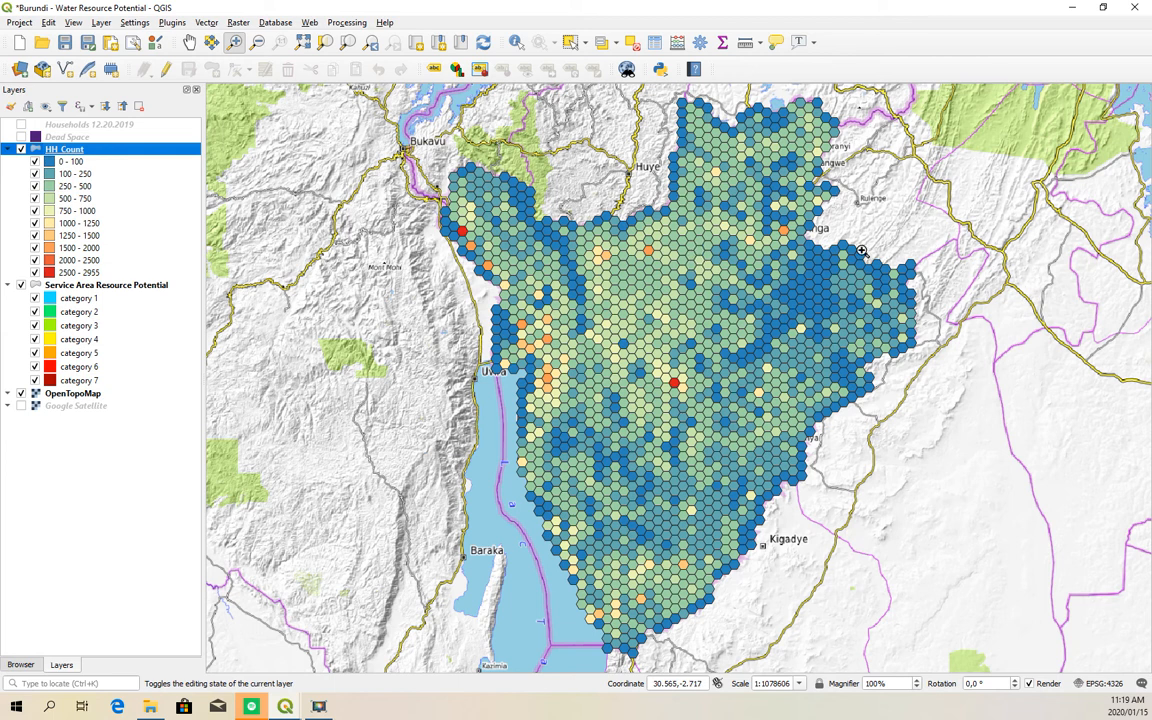
Open HH_Count's attribute table and widen the Resource and Category columns so their values are readable.
{"action": "right_click", "coordinate": [80, 150]}
{"action": "left_click", "coordinate": [150, 285]}
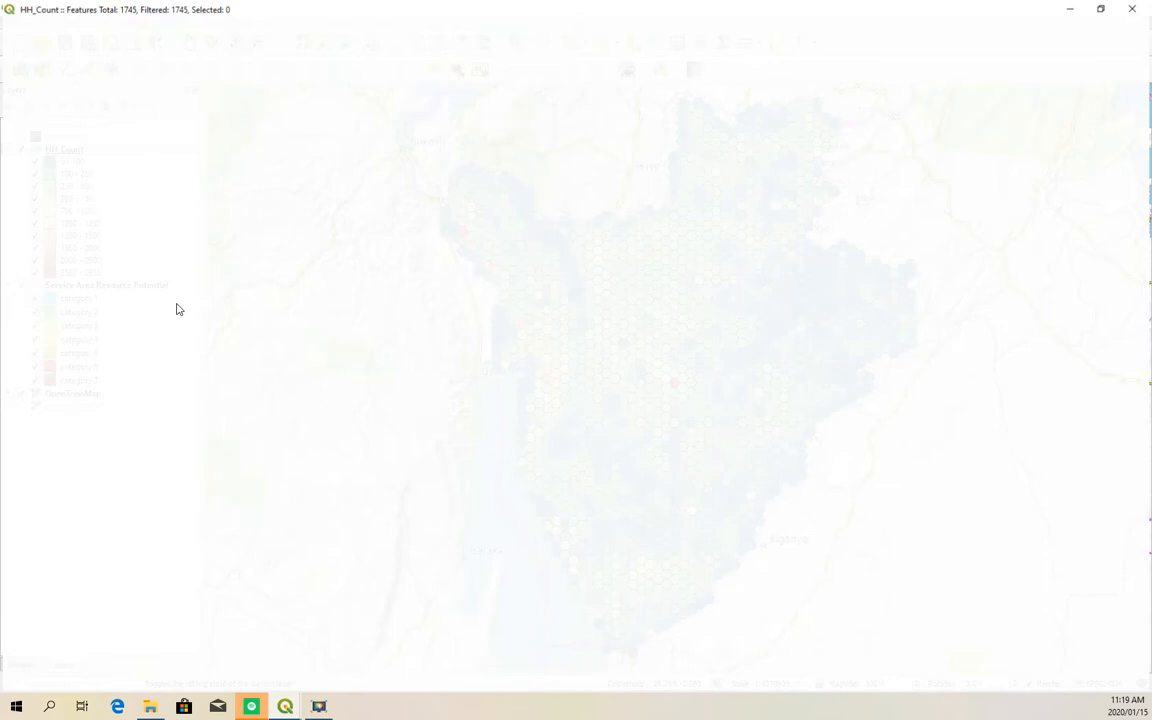
{"action": "left_click_drag", "start_coordinate": [228, 44], "coordinate": [244, 44]}
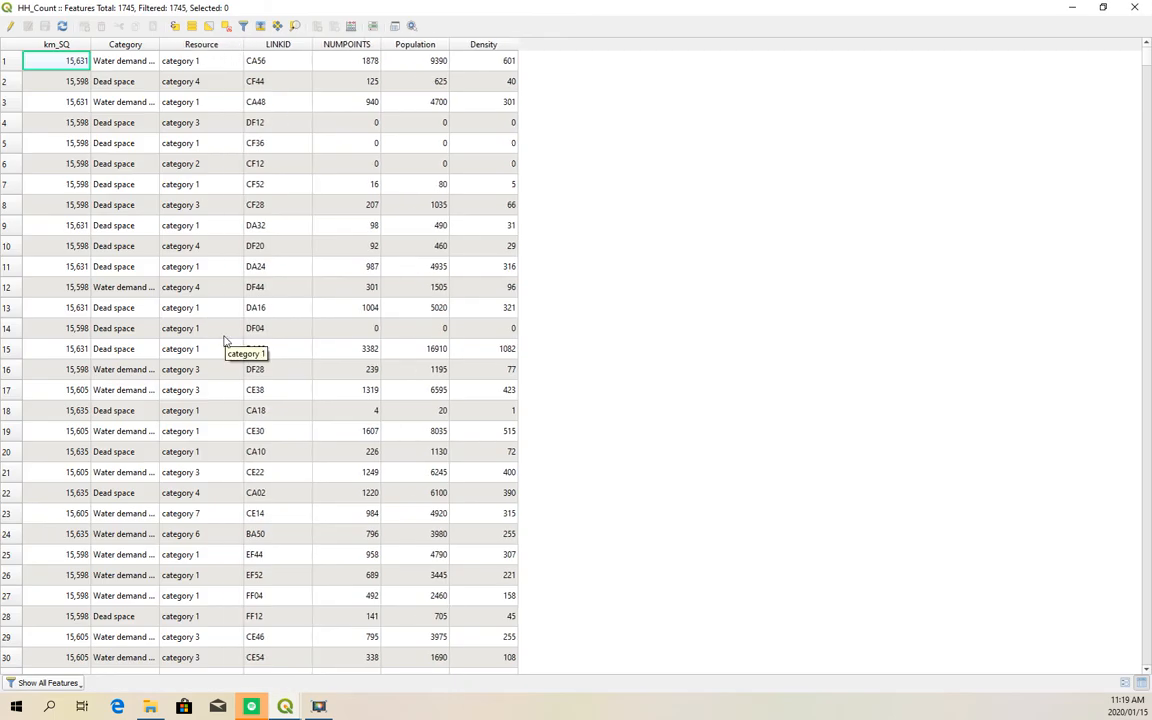
{"action": "left_click_drag", "start_coordinate": [158, 44], "coordinate": [188, 44]}
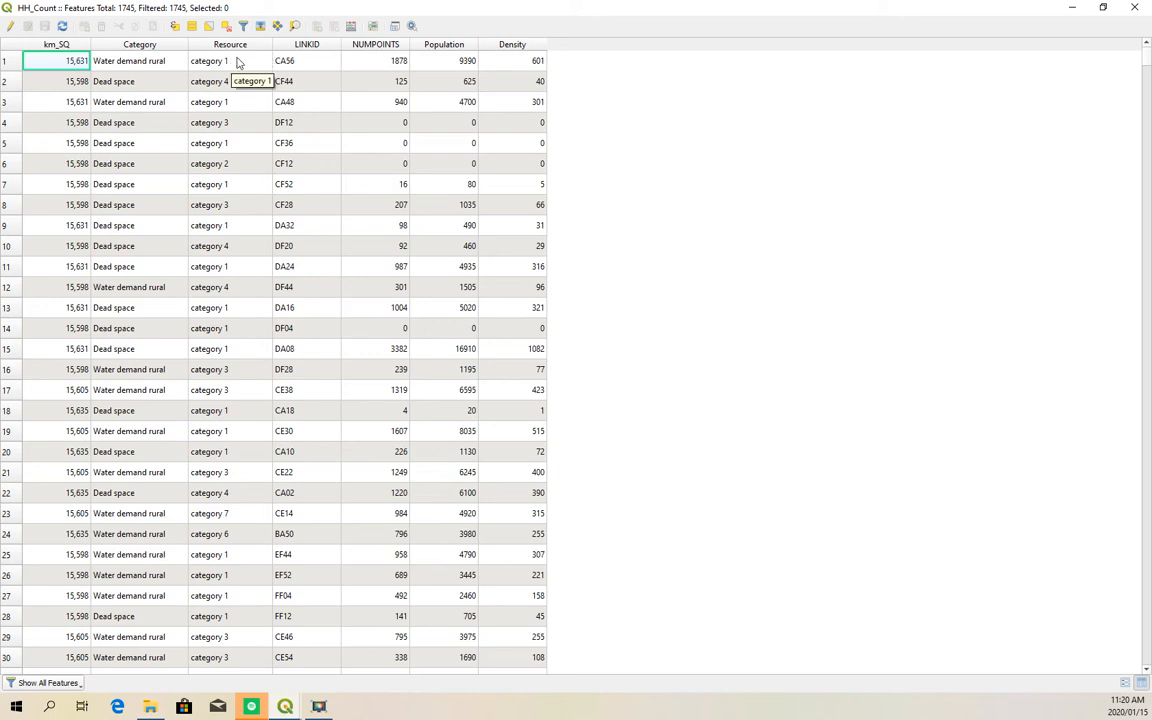
Create a whole-number field NUMService in the HH_Count table and fill it with the value 2500.
{"action": "left_click", "coordinate": [352, 27]}
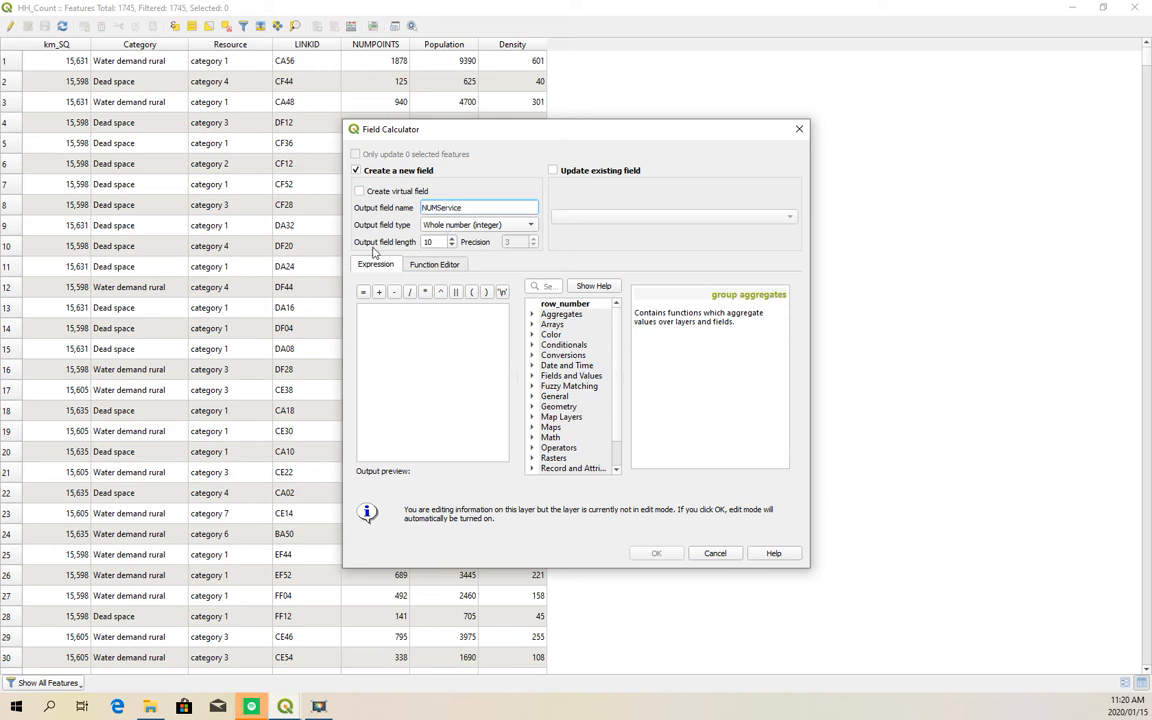
{"action": "left_click", "coordinate": [505, 233]}
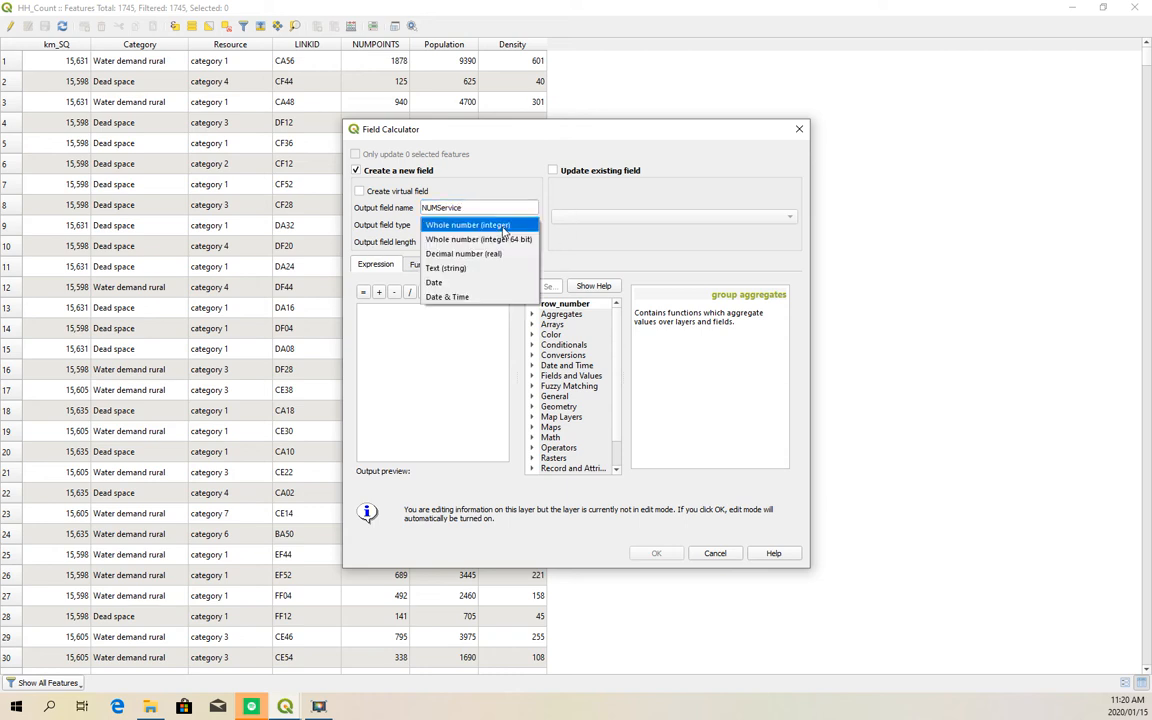
{"action": "left_click", "coordinate": [488, 226]}
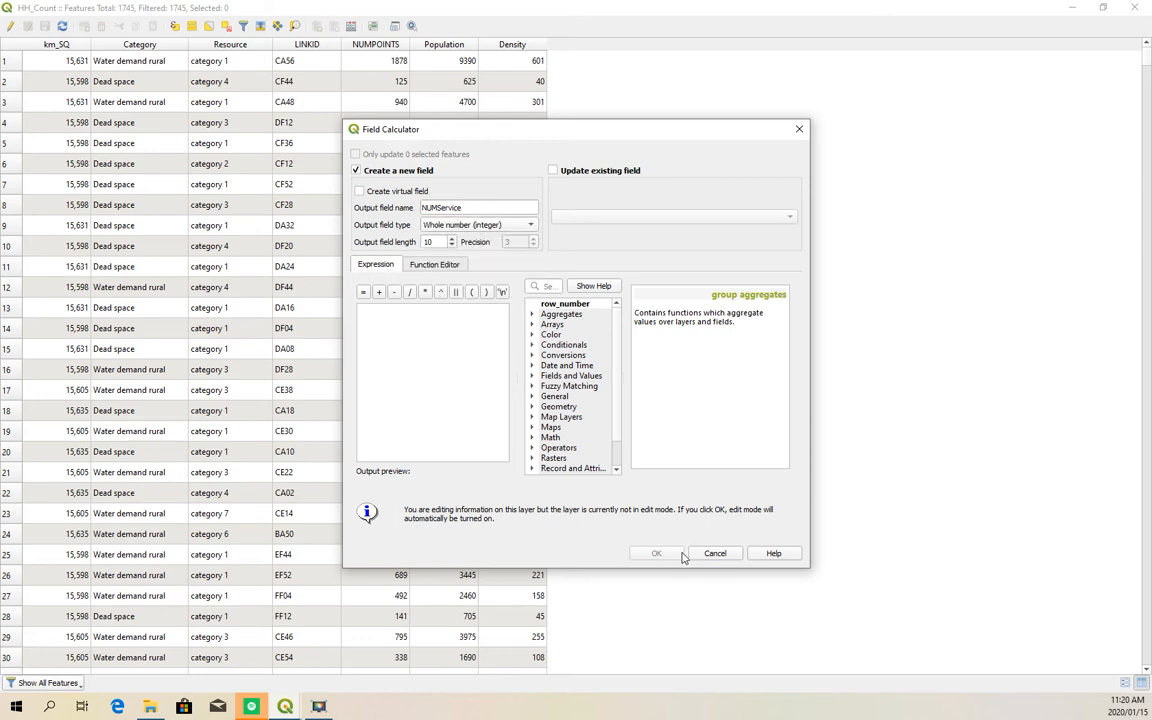
{"action": "left_click", "coordinate": [447, 324]}
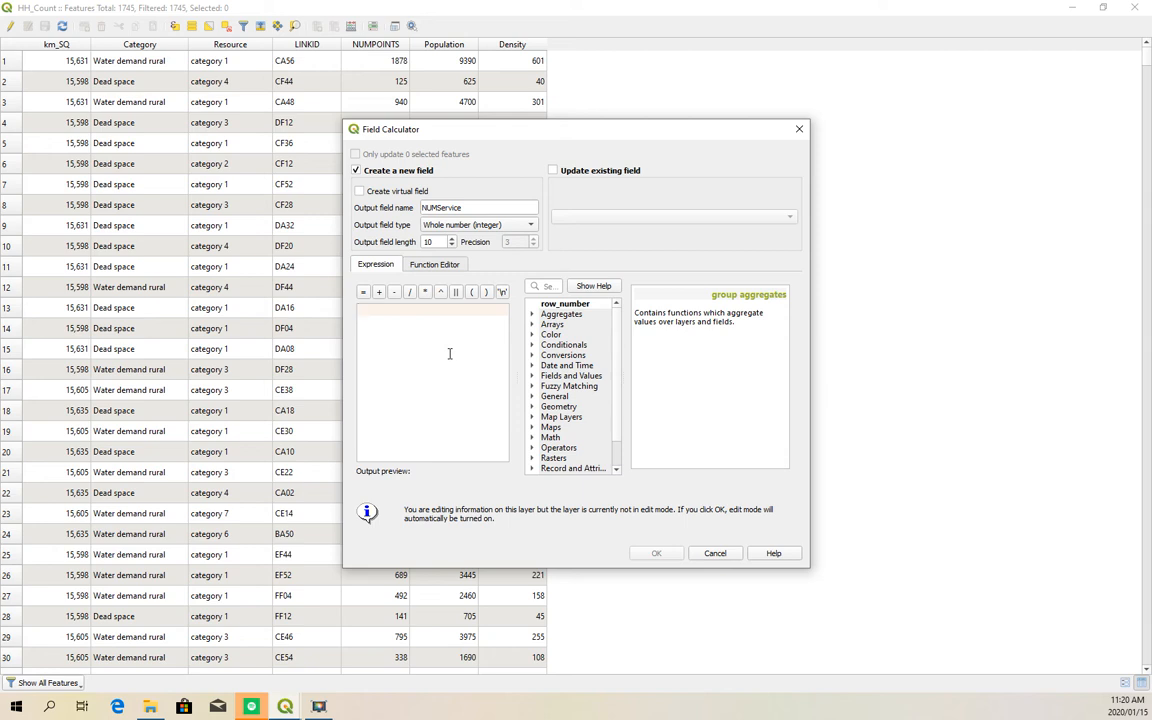
{"action": "type", "text": "2500"}
{"action": "left_click", "coordinate": [655, 553]}
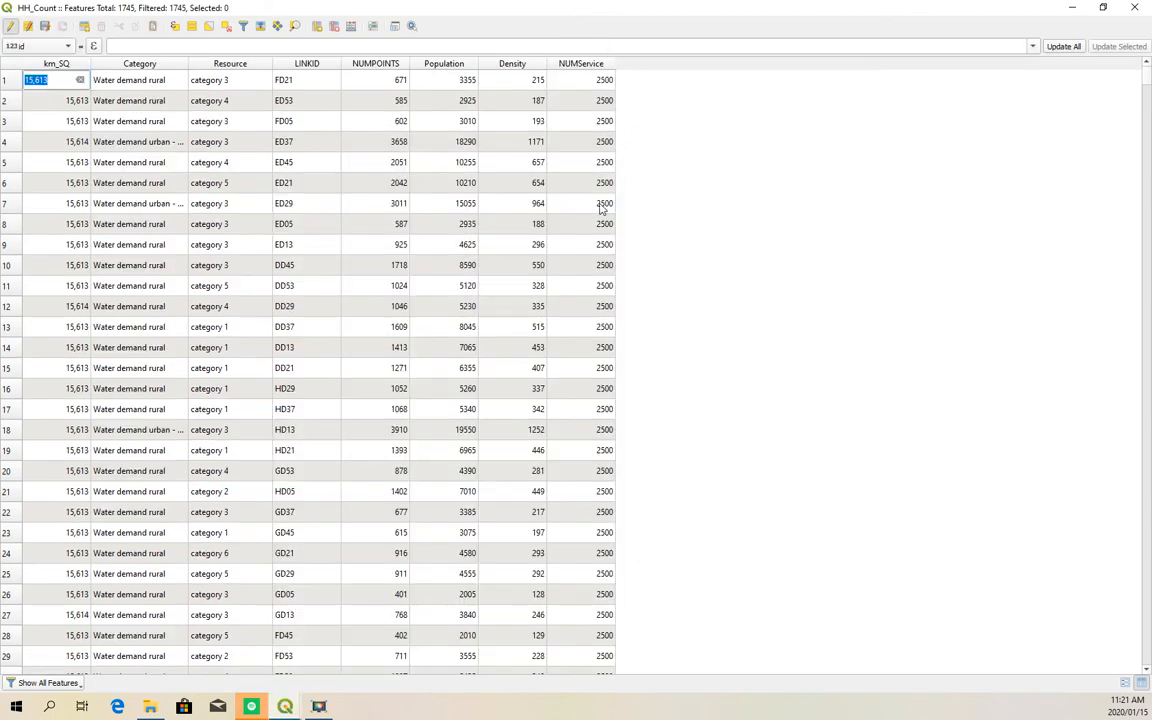
Create a whole-number field NumPump in the HH_Count table, calculated as "Population" / "NUMService".
{"action": "left_click", "coordinate": [352, 28]}
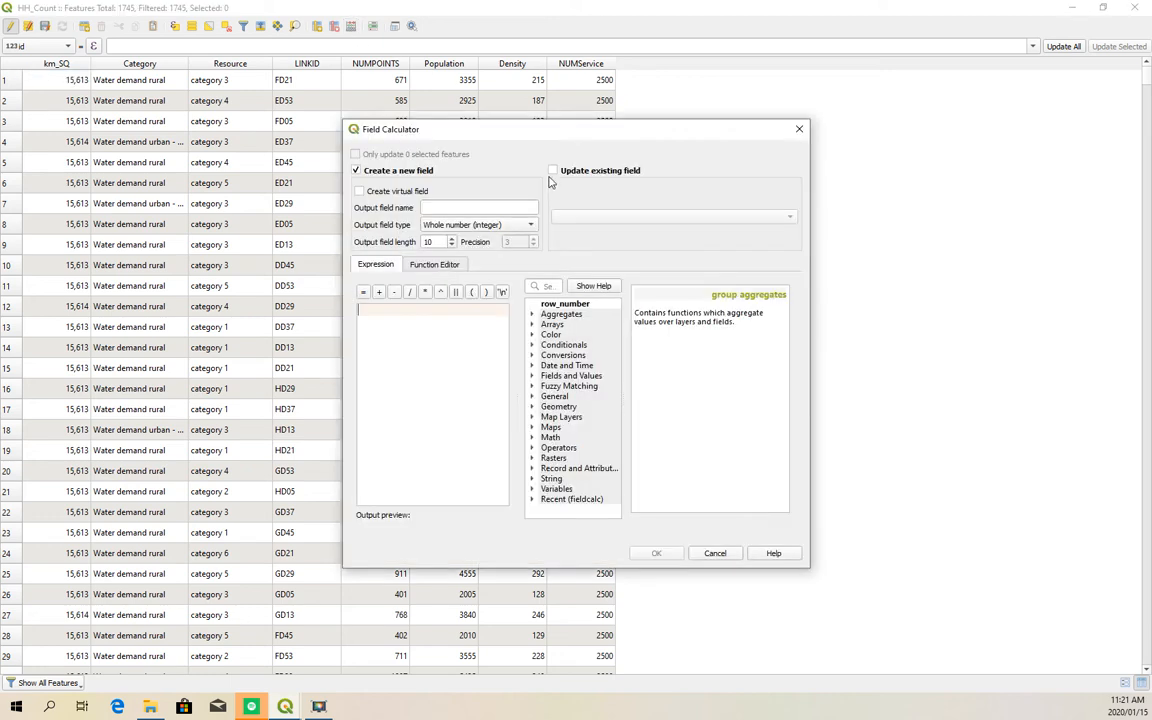
{"action": "left_click", "coordinate": [491, 205]}
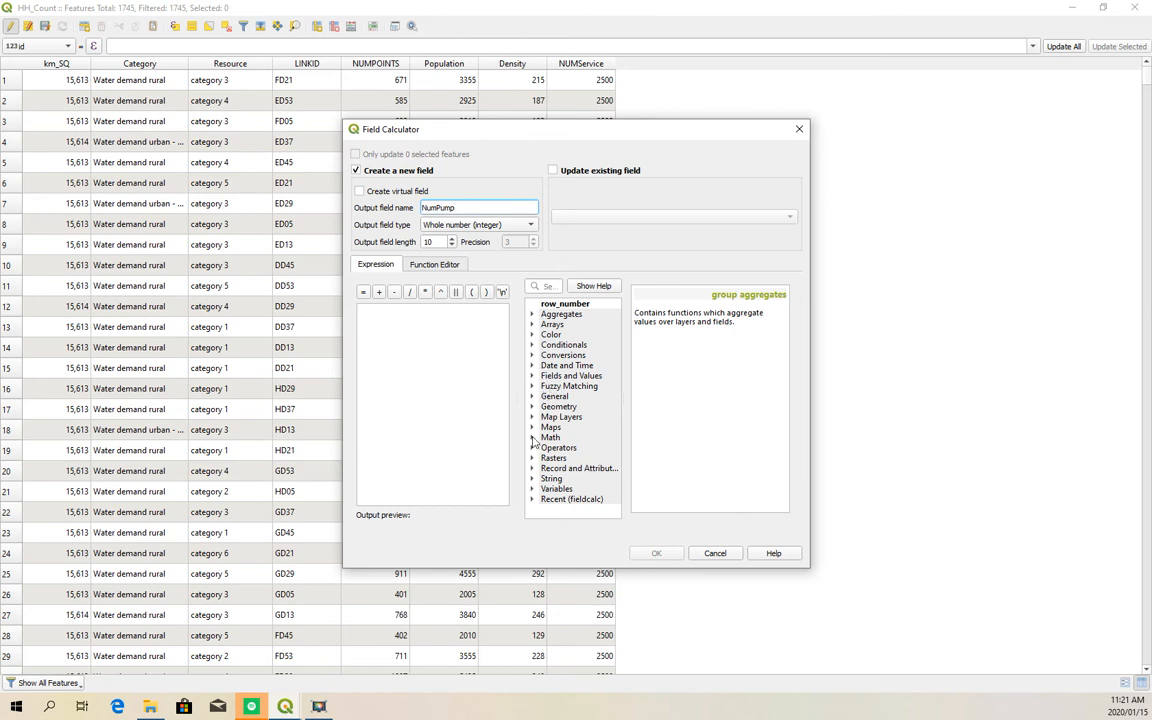
{"action": "left_click", "coordinate": [532, 375]}
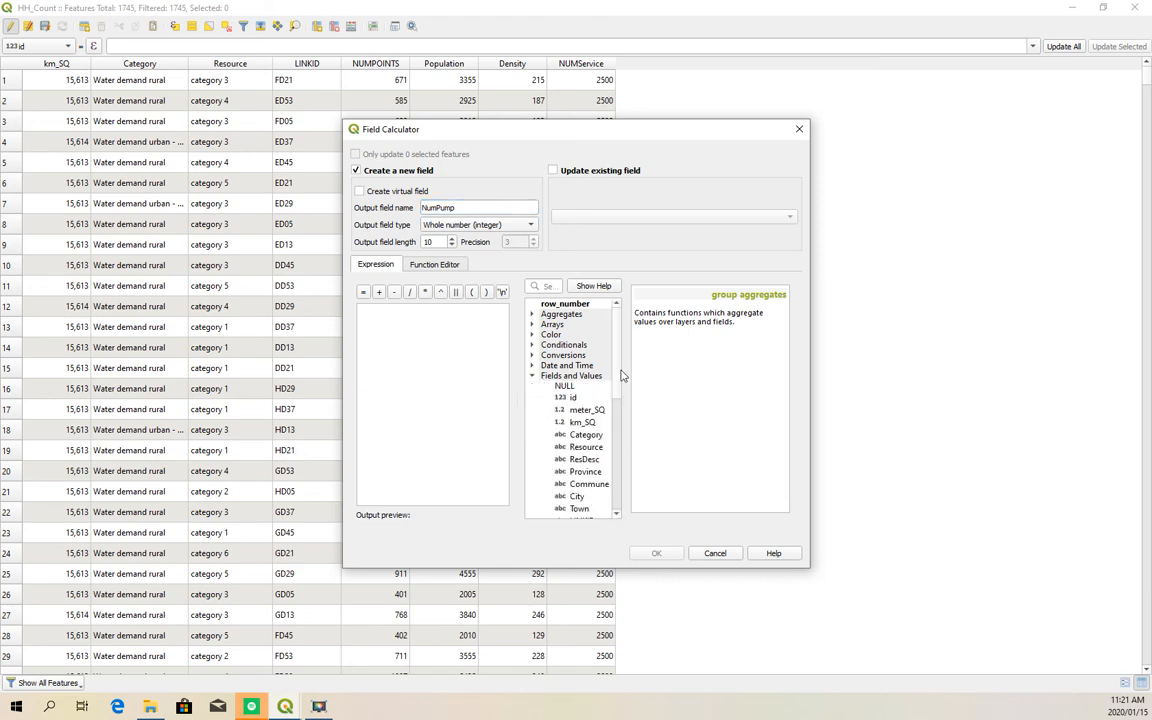
{"action": "left_click_drag", "start_coordinate": [620, 375], "coordinate": [620, 473]}
{"action": "double_click", "coordinate": [590, 379]}
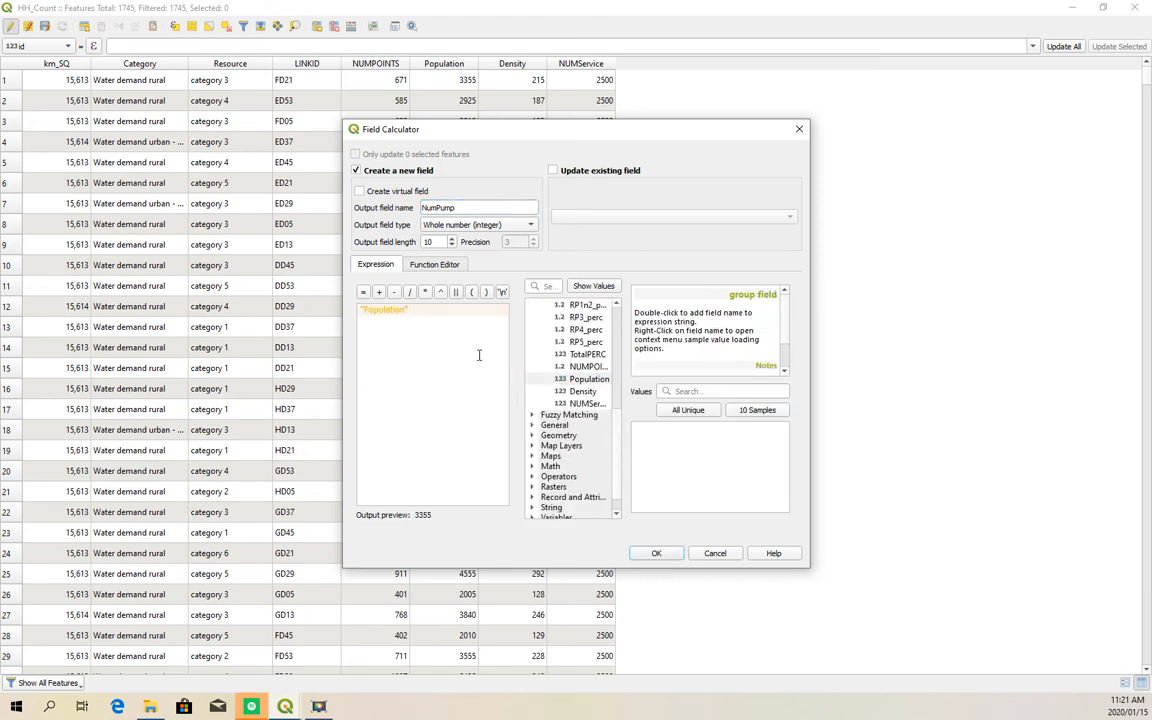
{"action": "left_click", "coordinate": [410, 291]}
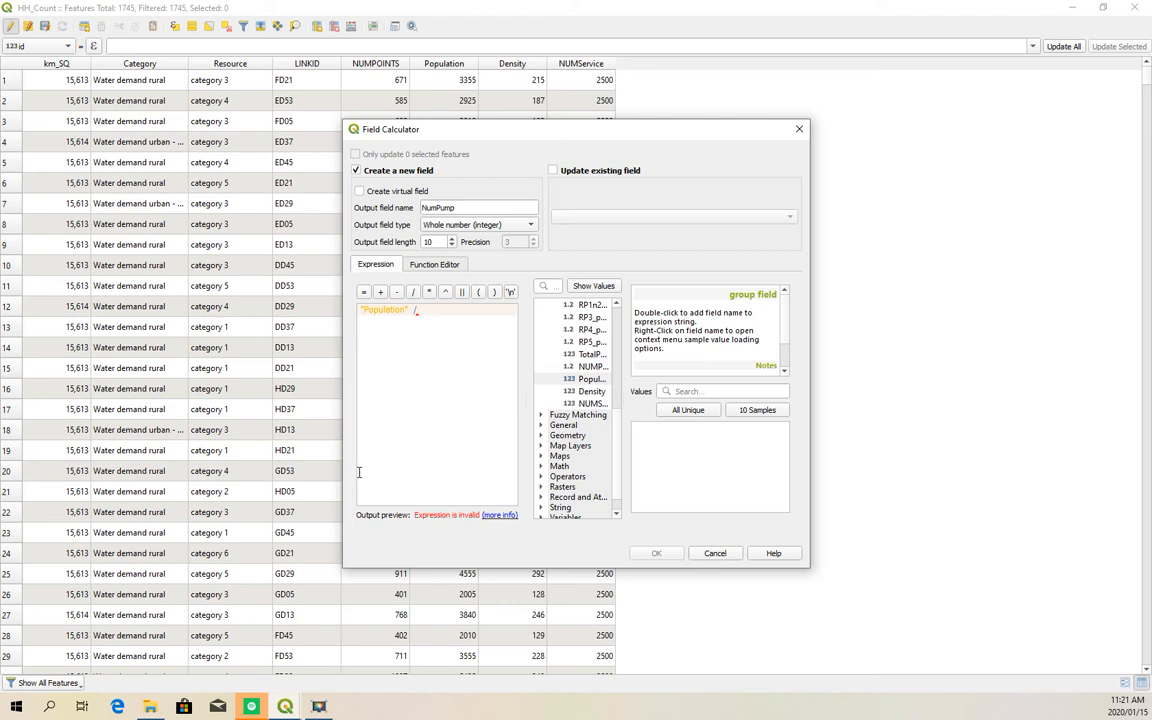
{"action": "double_click", "coordinate": [601, 403]}
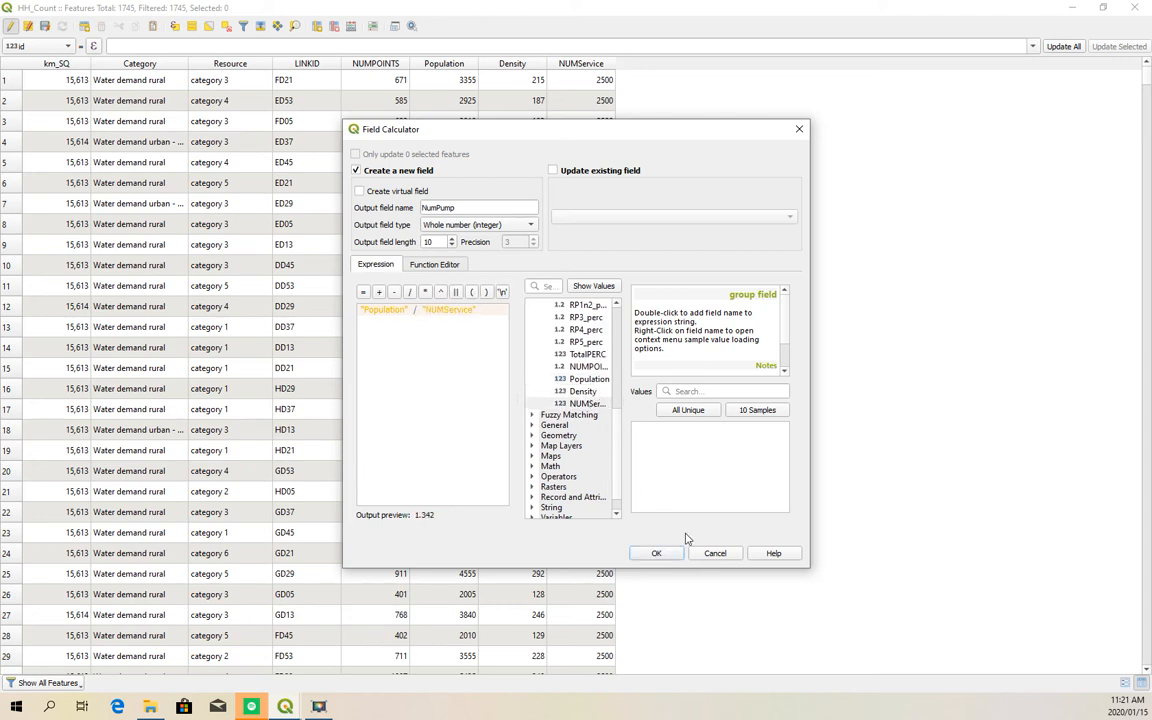
{"action": "left_click", "coordinate": [656, 552]}
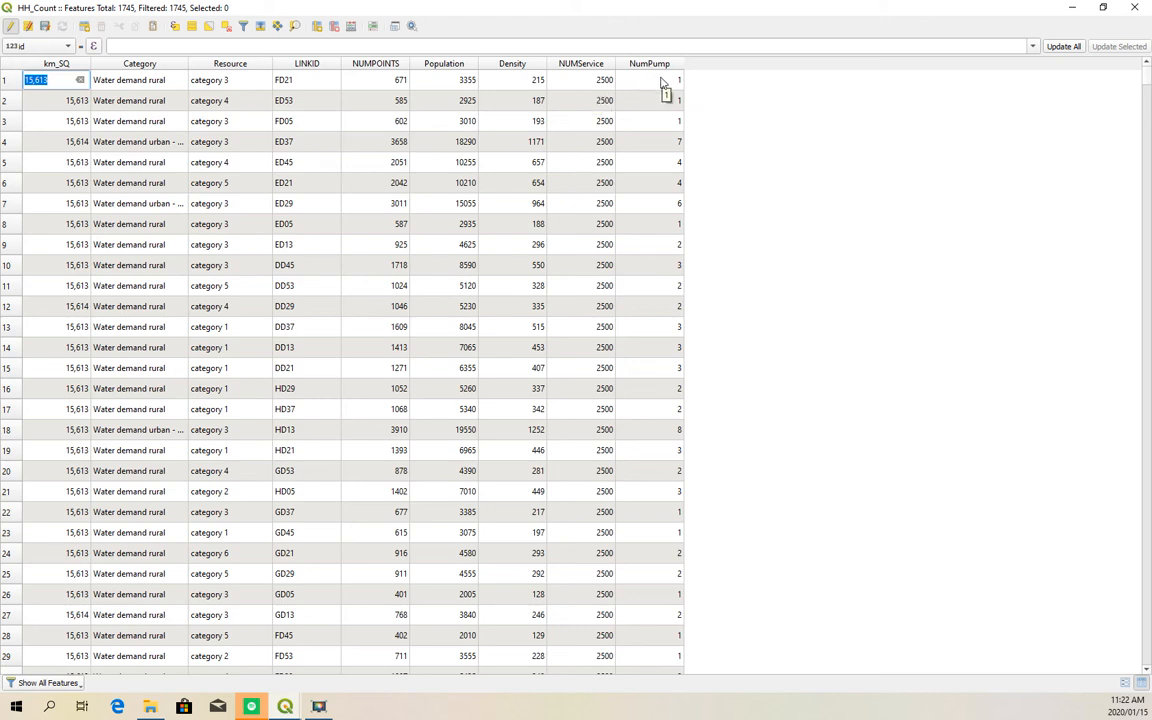
Return to the map, end editing of HH_Count and save the changes to the layer.
{"action": "left_click", "coordinate": [1072, 8]}
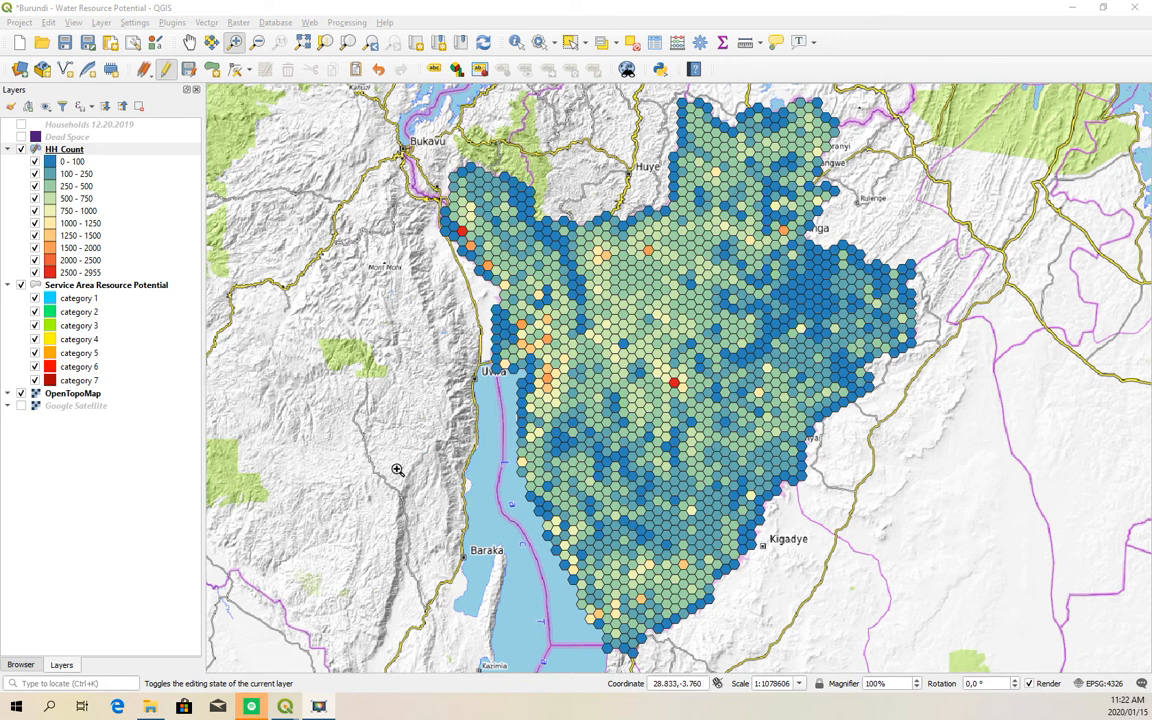
{"action": "left_click", "coordinate": [162, 68]}
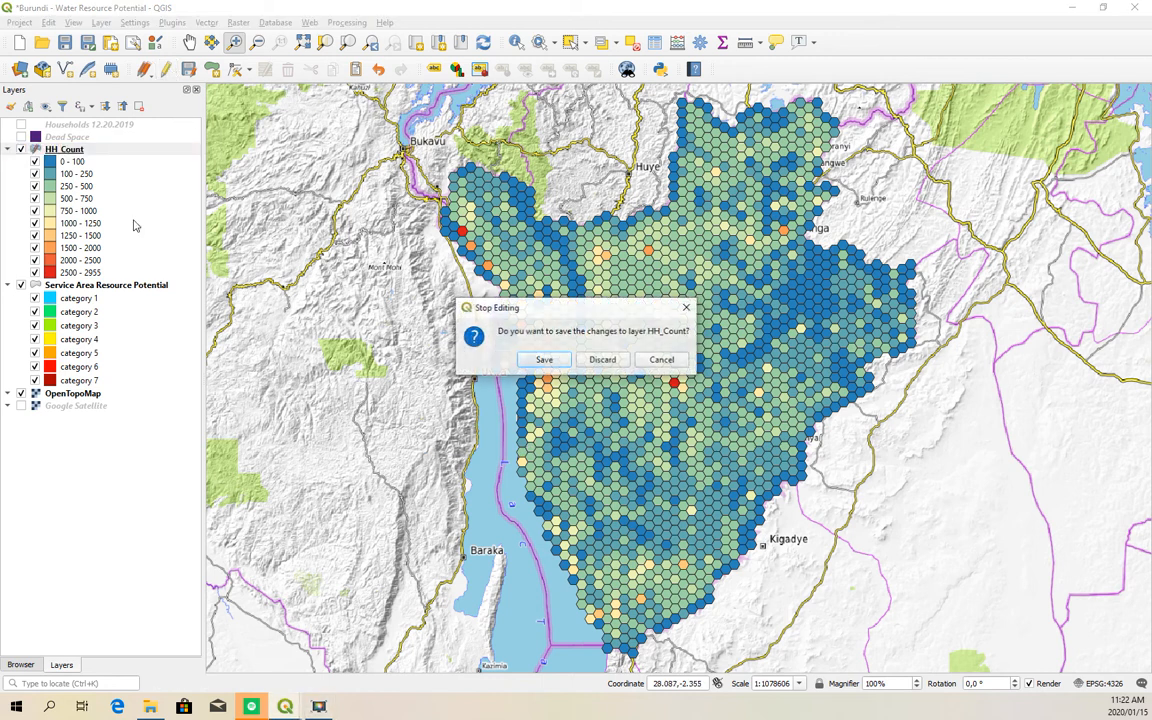
{"action": "left_click", "coordinate": [543, 360]}
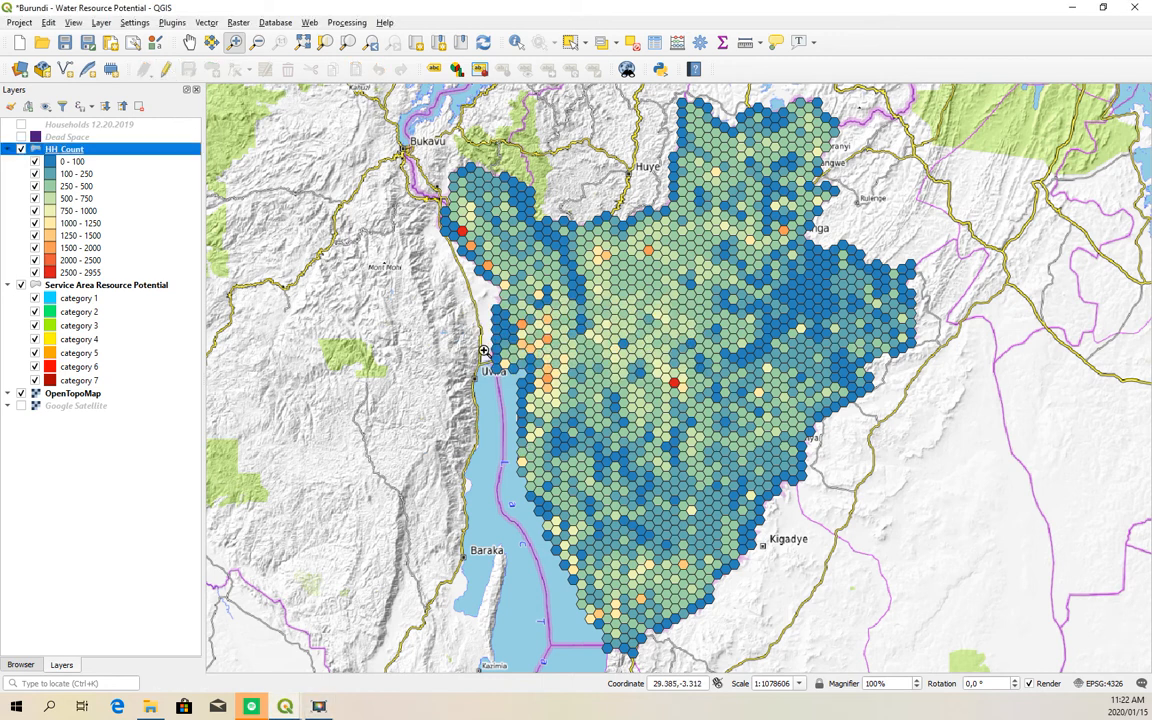
Hide HH_Count and show the Dead Space and Households 12.20.2019 layers over the service area hexagons.
{"action": "left_click", "coordinate": [22, 148]}
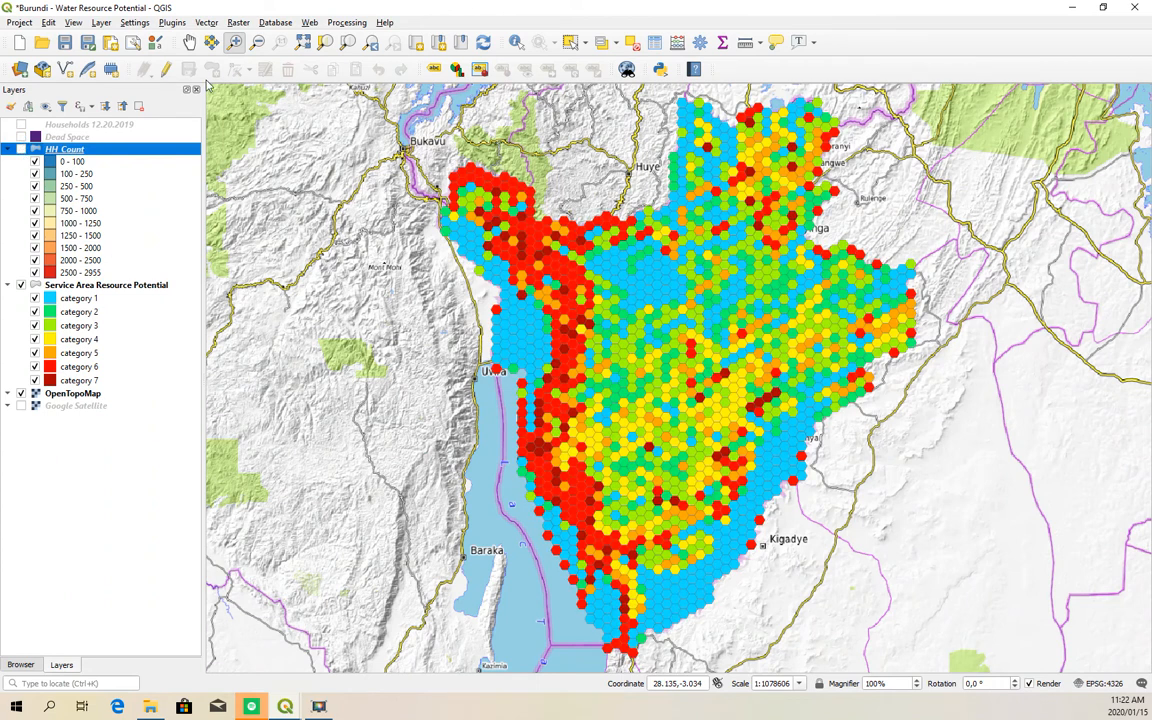
{"action": "left_click", "coordinate": [21, 136]}
{"action": "left_click_drag", "start_coordinate": [835, 277], "coordinate": [782, 328]}
{"action": "left_click", "coordinate": [21, 124]}
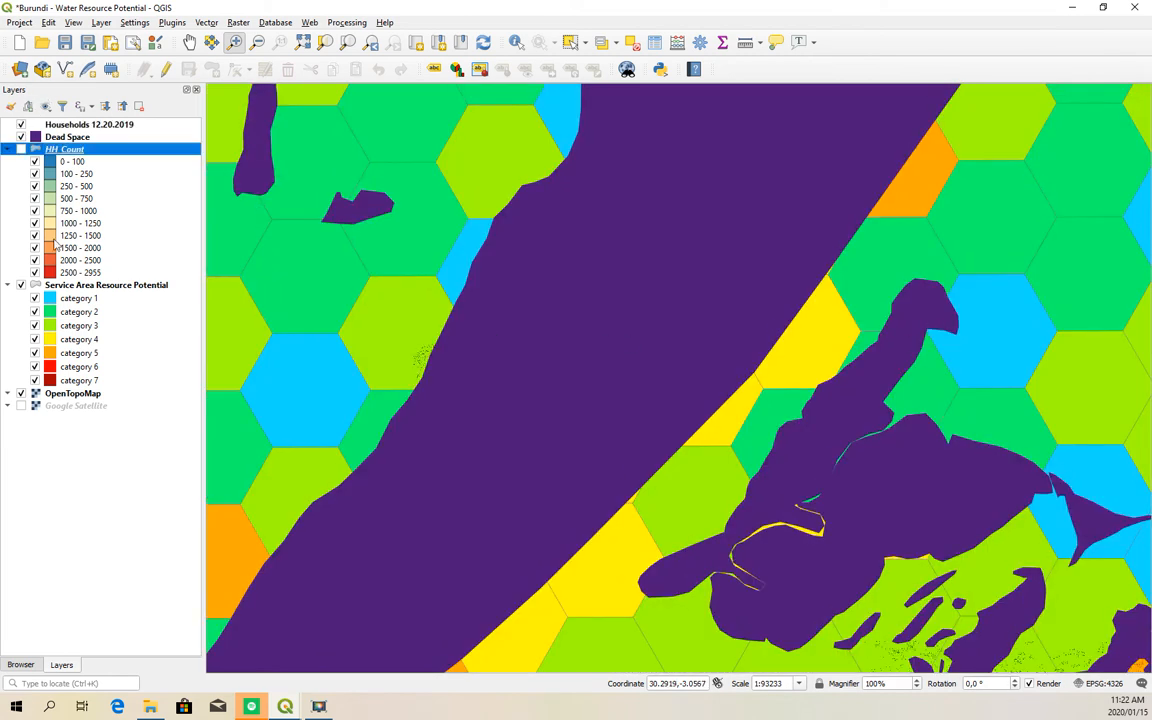
{"action": "left_click_drag", "start_coordinate": [870, 252], "coordinate": [656, 427]}
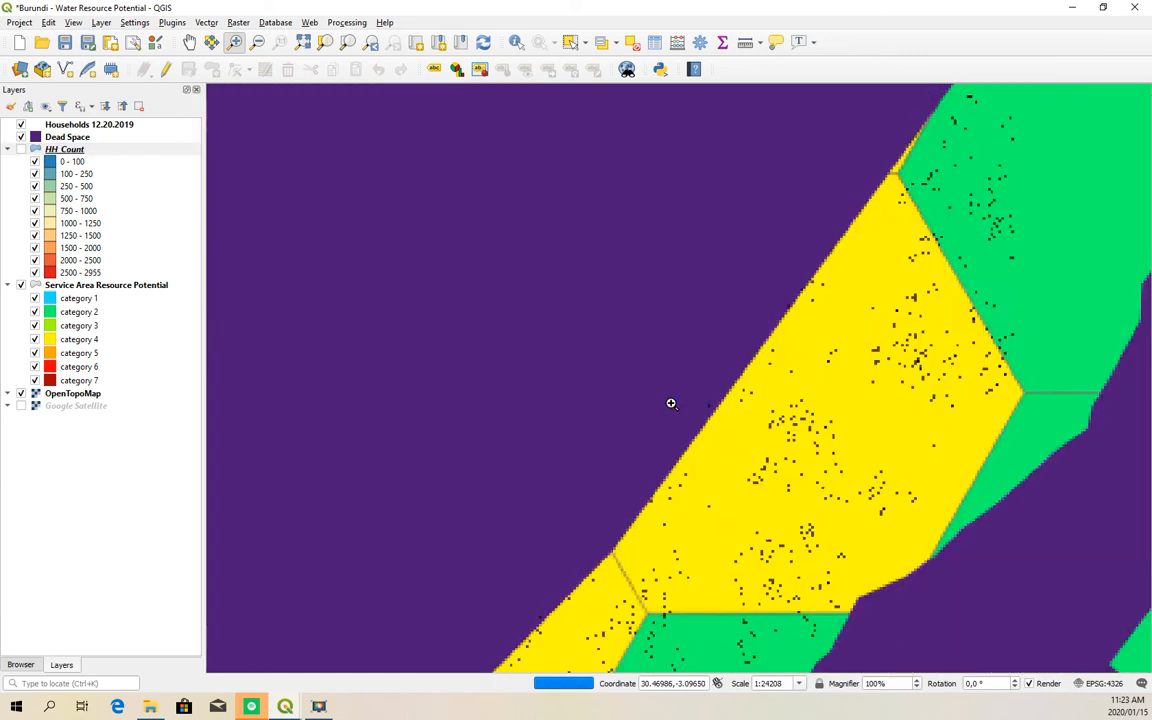
Set the marker size of the Households 12.20.2019 layer to 2 mm.
{"action": "right_click", "coordinate": [52, 124]}
{"action": "left_click", "coordinate": [156, 370]}
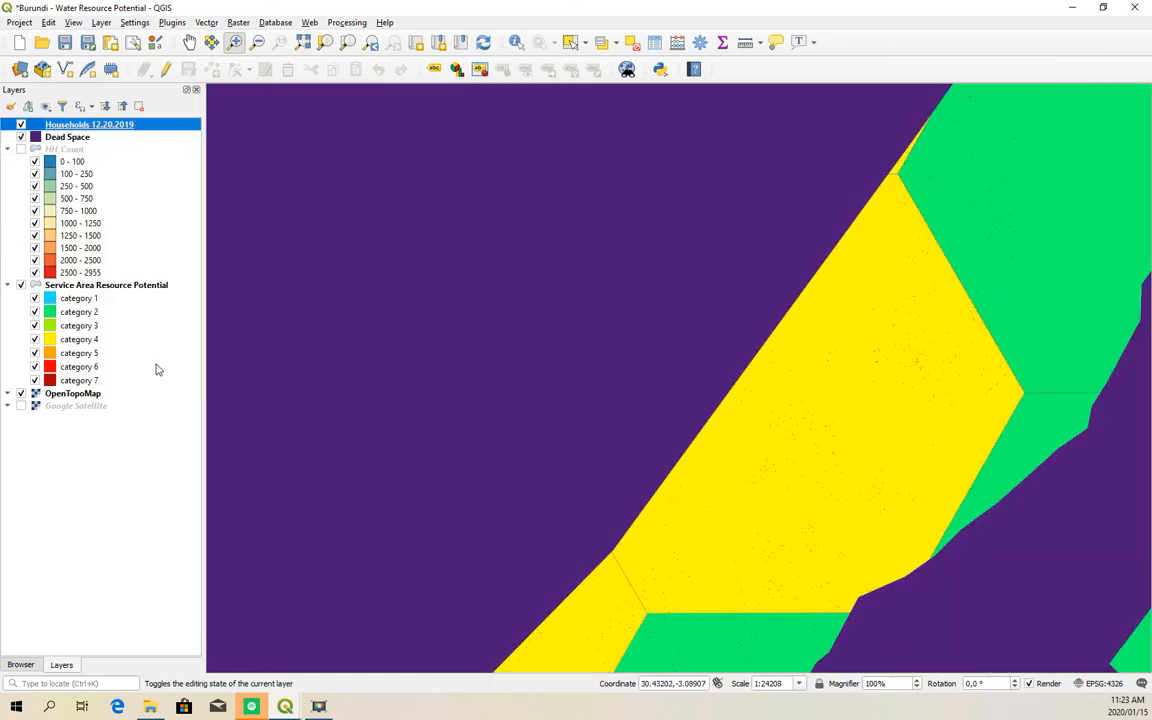
{"action": "left_click_drag", "start_coordinate": [409, 301], "coordinate": [281, 304]}
{"action": "type", "text": "1"}
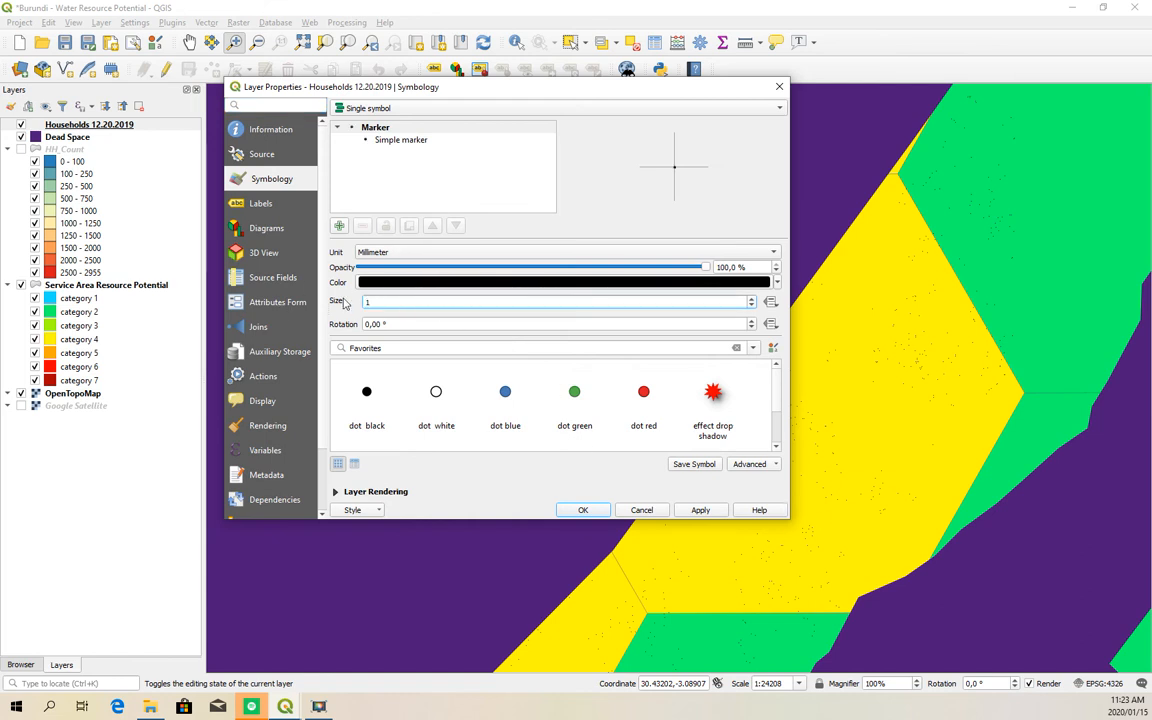
{"action": "key", "text": "BackSpace"}
{"action": "type", "text": "2"}
{"action": "left_click", "coordinate": [695, 513]}
{"action": "left_click", "coordinate": [598, 511]}
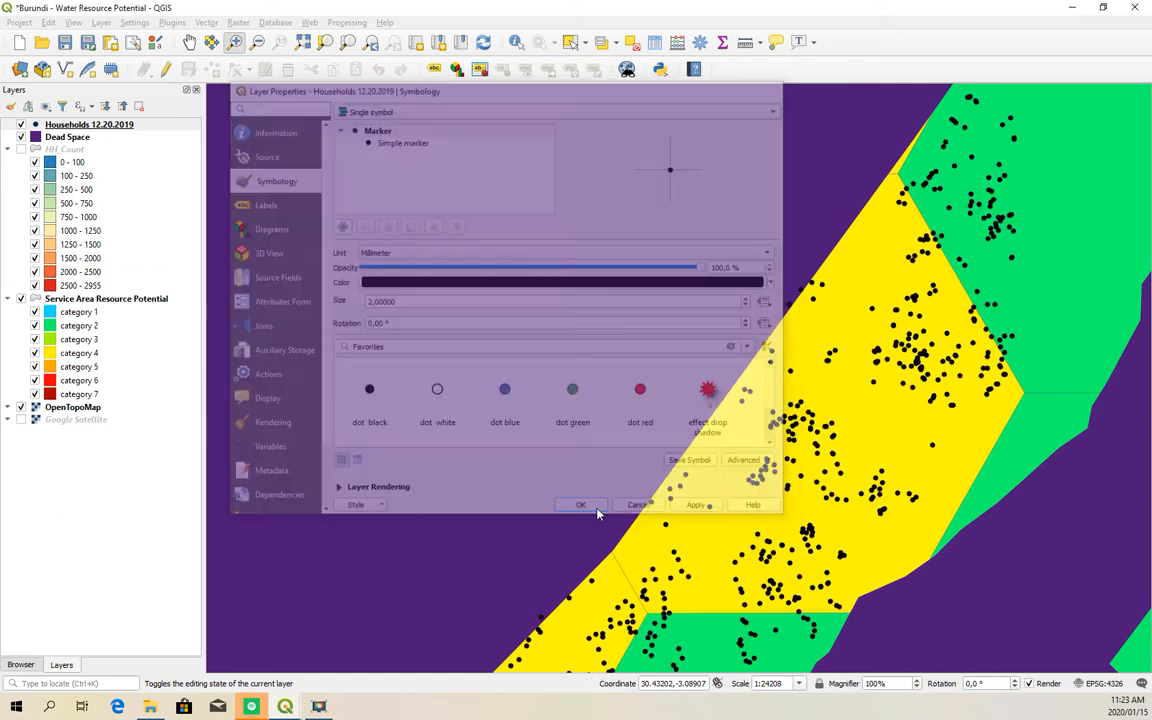
Change the Dead Space layer's simple fill color to the brighter purple #912ee1.
{"action": "left_click", "coordinate": [61, 133]}
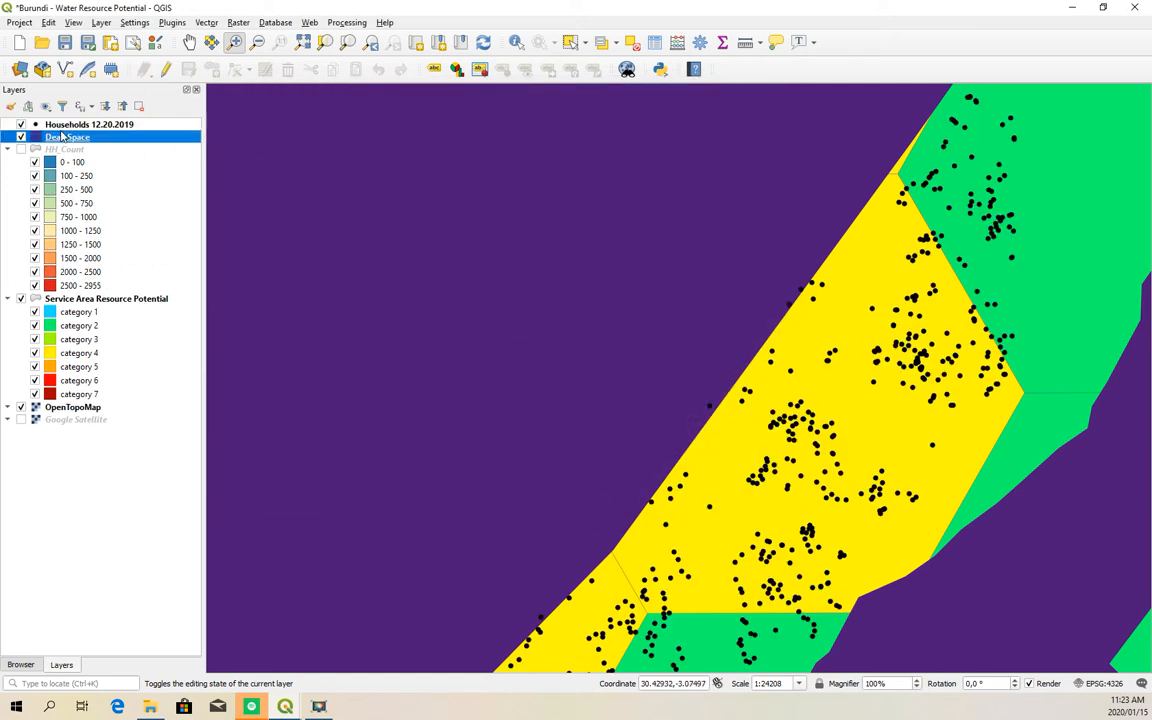
{"action": "right_click", "coordinate": [60, 131]}
{"action": "left_click", "coordinate": [141, 399]}
{"action": "left_click", "coordinate": [381, 140]}
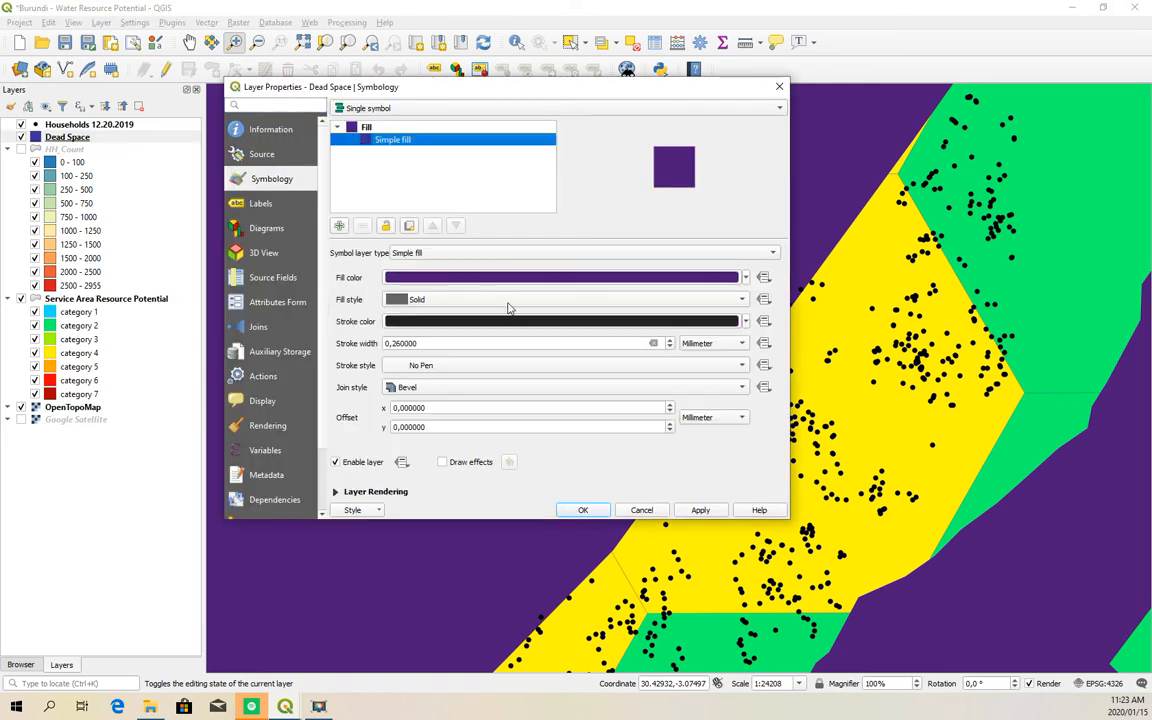
{"action": "left_click", "coordinate": [448, 278]}
{"action": "left_click", "coordinate": [793, 209]}
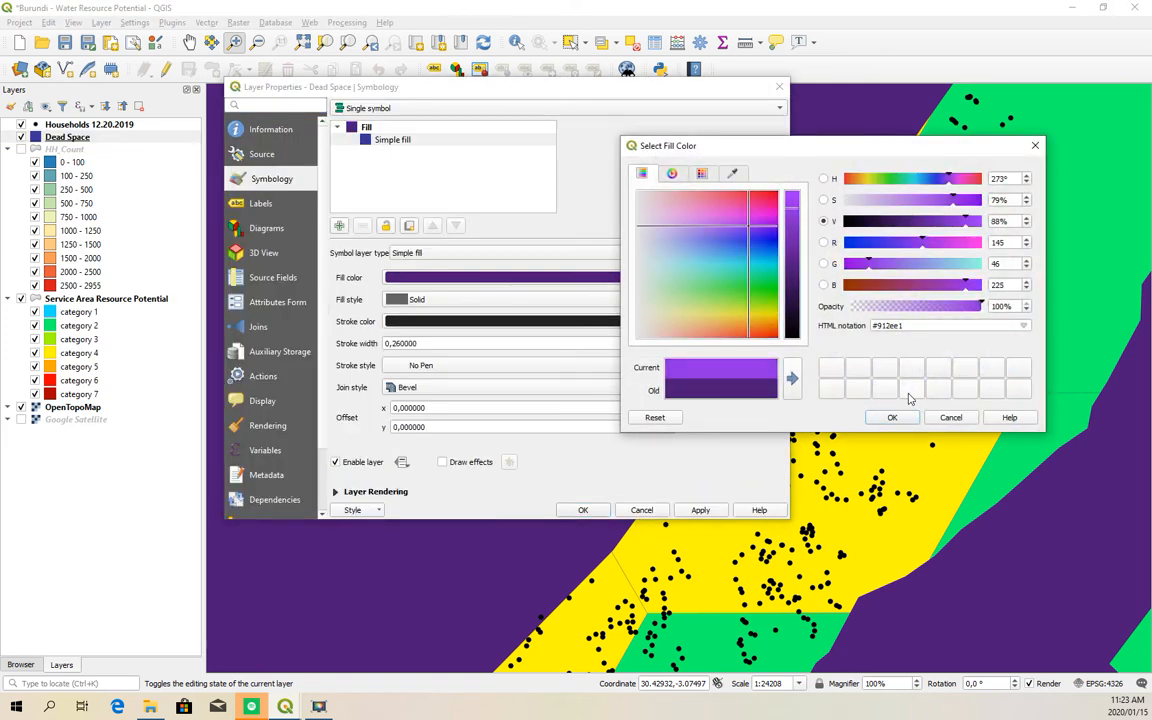
{"action": "left_click", "coordinate": [896, 416]}
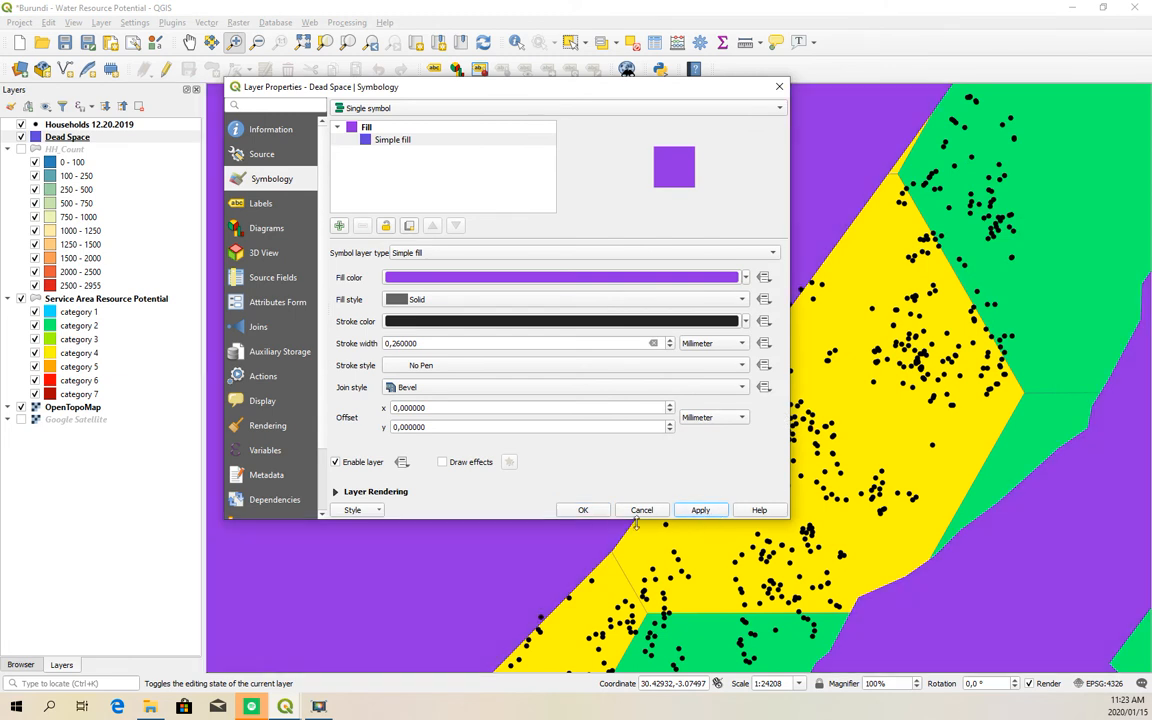
{"action": "left_click", "coordinate": [583, 510]}
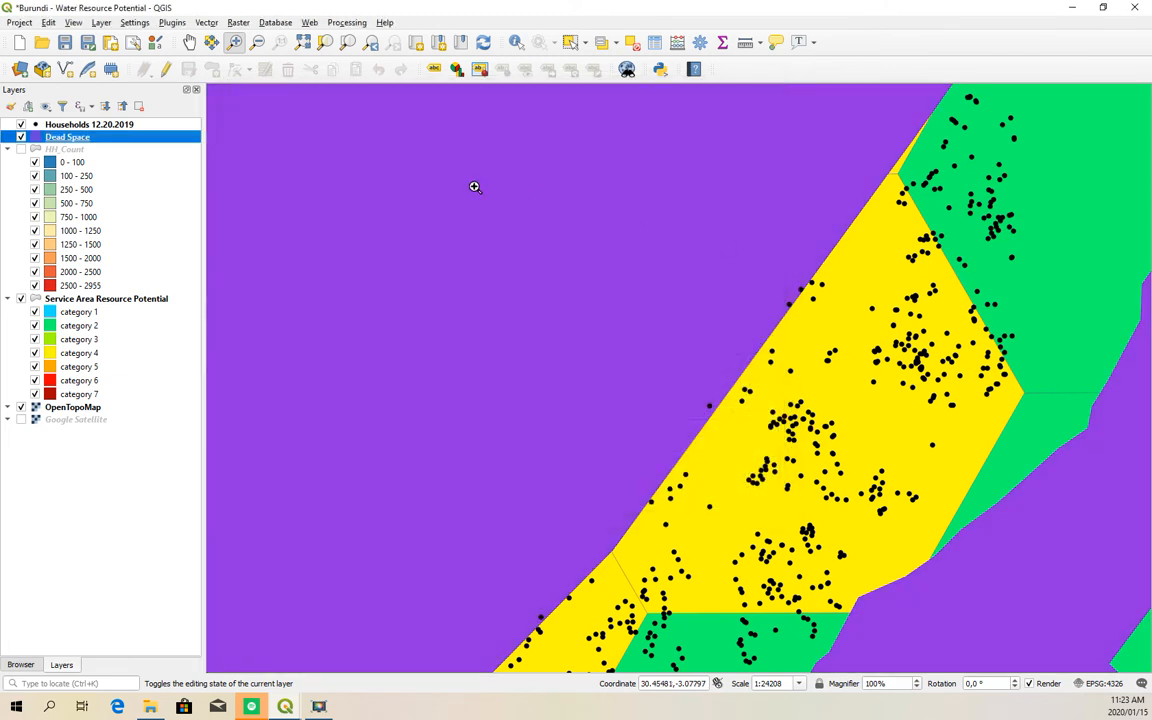
Duplicate the Service Area Resource Potential layer.
{"action": "left_click", "coordinate": [100, 299]}
{"action": "right_click", "coordinate": [104, 299]}
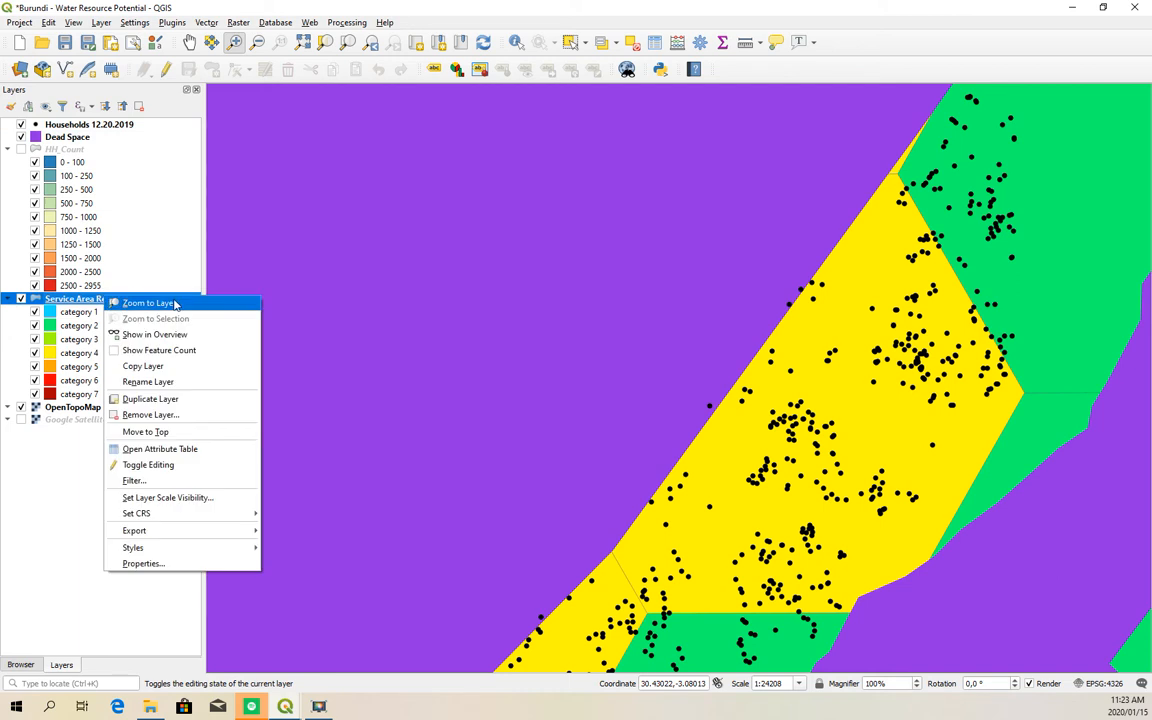
{"action": "left_click", "coordinate": [165, 399]}
{"action": "left_click", "coordinate": [67, 302]}
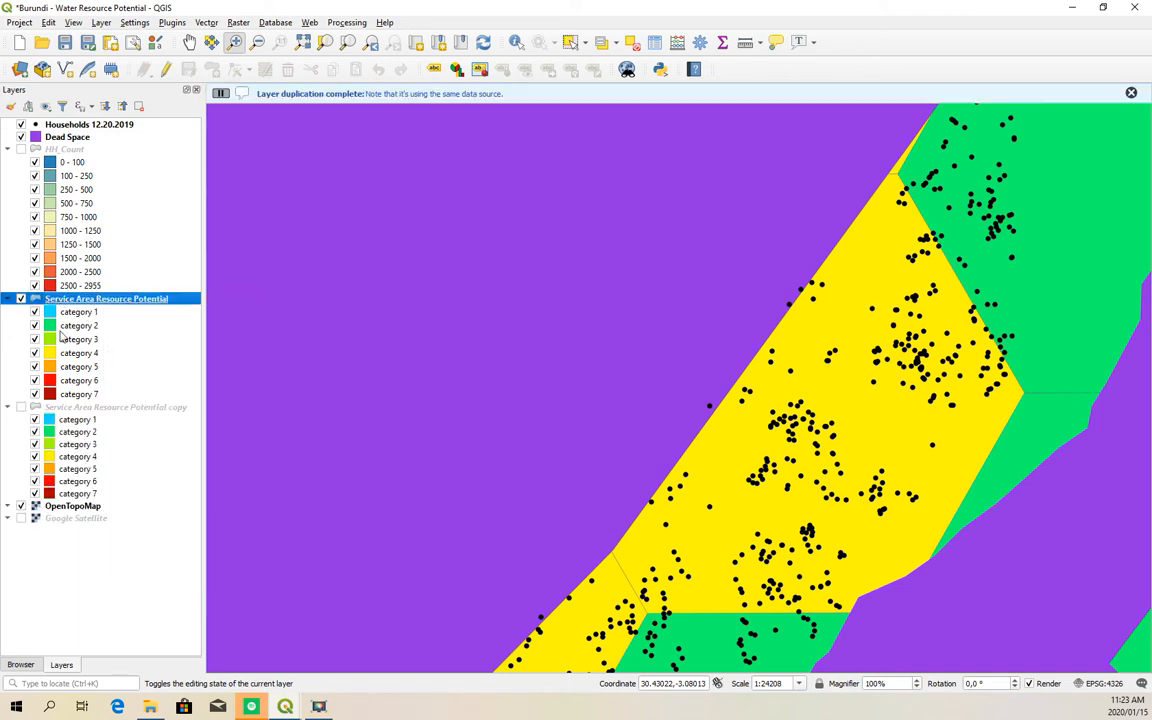
Style the Service Area Resource Potential copy as a single symbol with No Brush fill and a 0.25 mm stroke width.
{"action": "right_click", "coordinate": [86, 406]}
{"action": "left_click", "coordinate": [124, 688]}
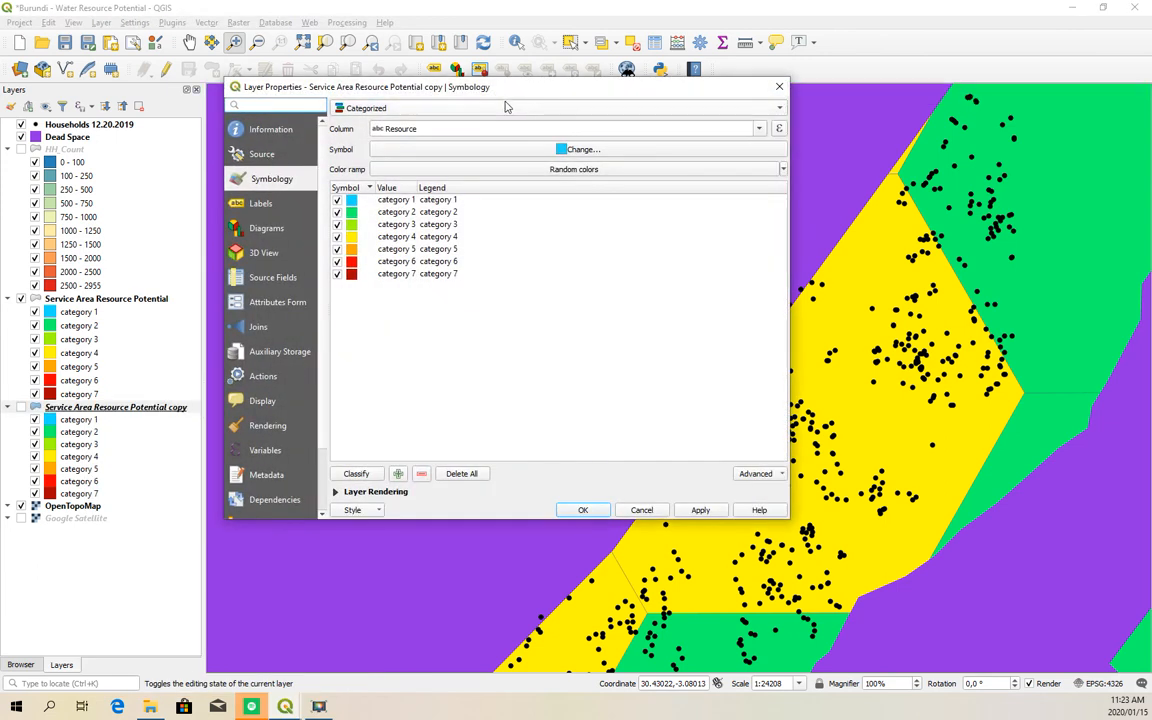
{"action": "left_click", "coordinate": [460, 105]}
{"action": "left_click", "coordinate": [398, 94]}
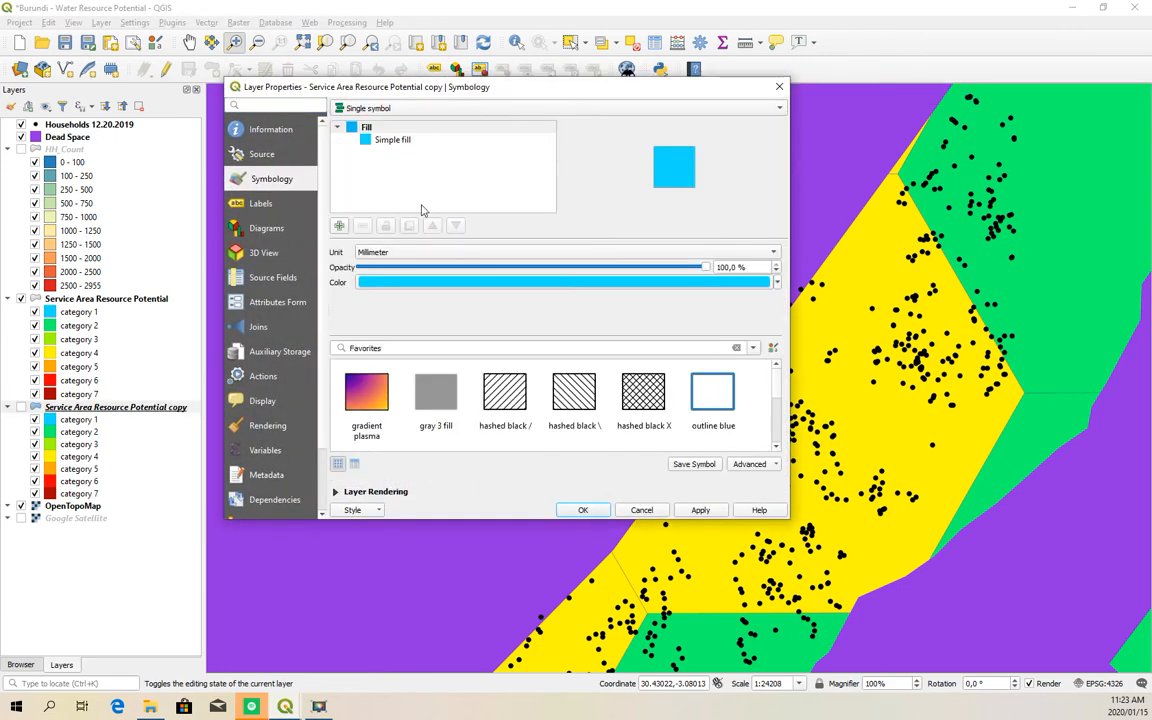
{"action": "left_click", "coordinate": [392, 139]}
{"action": "left_click", "coordinate": [445, 299]}
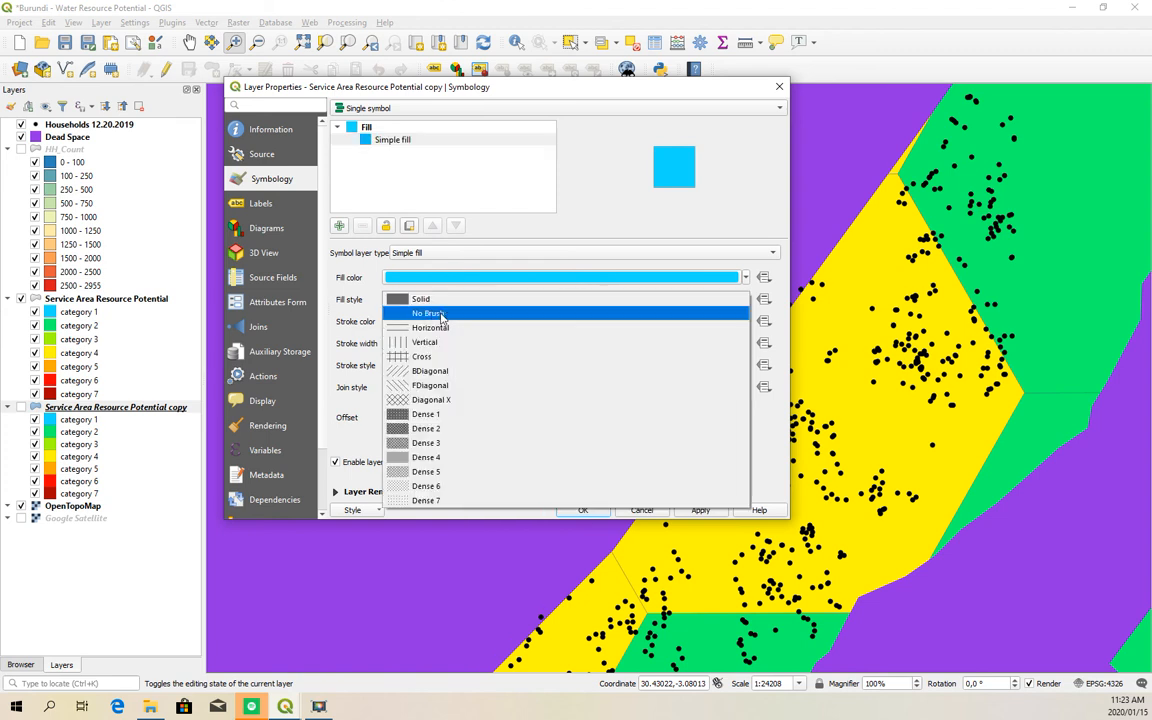
{"action": "left_click", "coordinate": [425, 311]}
{"action": "left_click_drag", "start_coordinate": [430, 347], "coordinate": [356, 346]}
{"action": "type", "text": "0,4"}
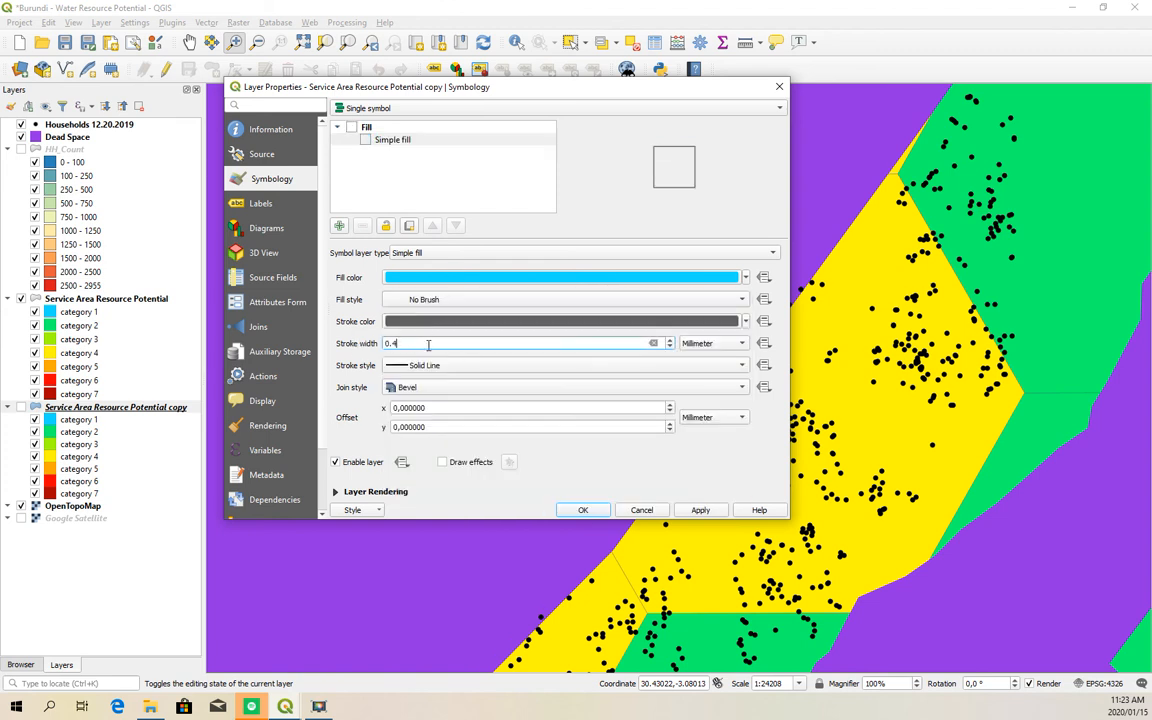
{"action": "left_click_drag", "start_coordinate": [428, 344], "coordinate": [357, 348]}
{"action": "type", "text": "0,25"}
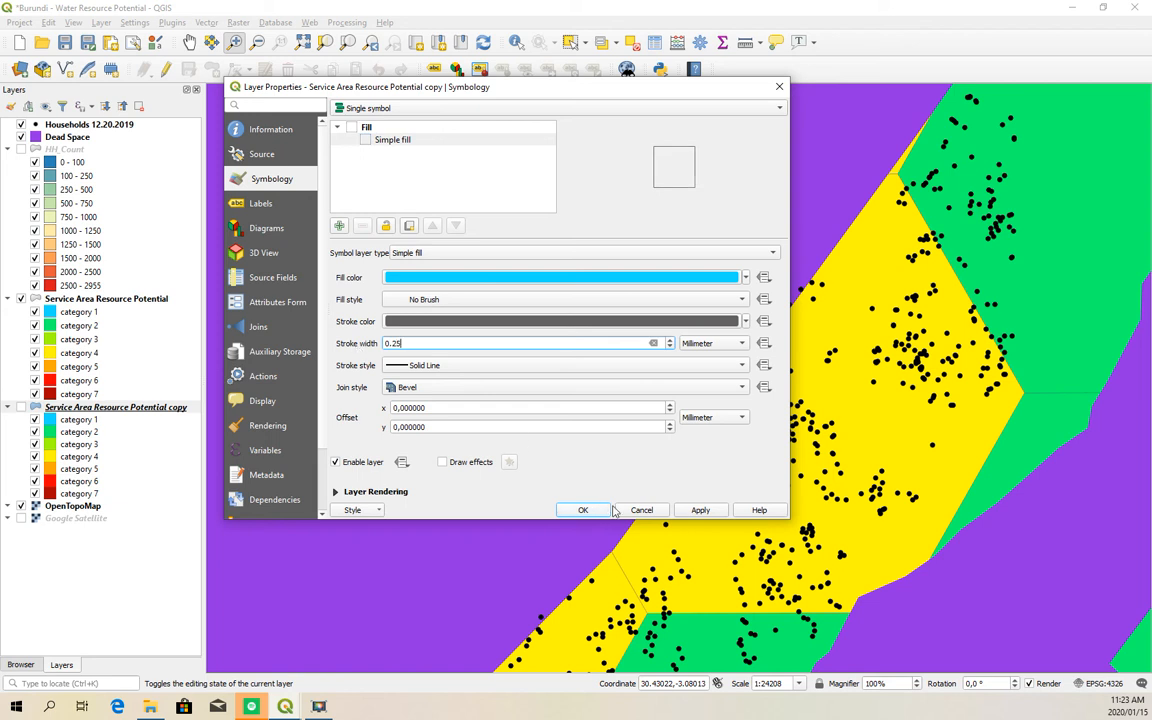
{"action": "left_click", "coordinate": [582, 510]}
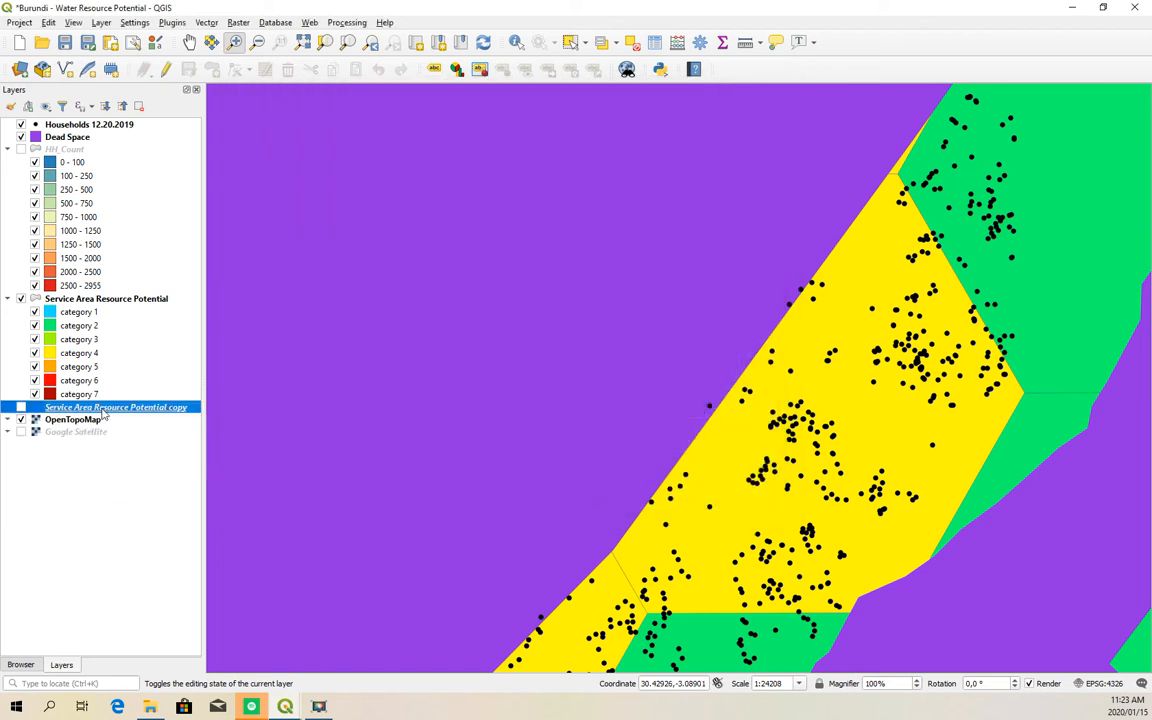
Turn on the Service Area Resource Potential copy and place it between the Households and Dead Space layers.
{"action": "left_click", "coordinate": [21, 407]}
{"action": "left_click_drag", "start_coordinate": [57, 408], "coordinate": [88, 133]}
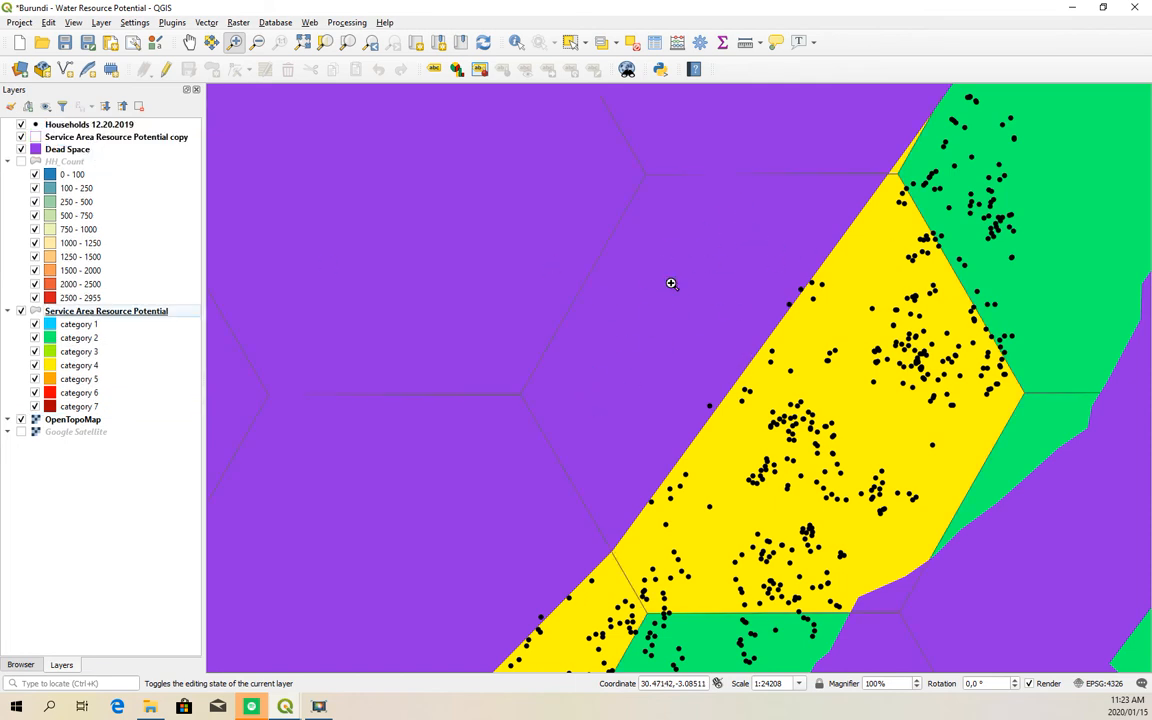
Examine how the household points and hexagon outlines lie along the edge of the dead space.
{"action": "left_click", "coordinate": [257, 41]}
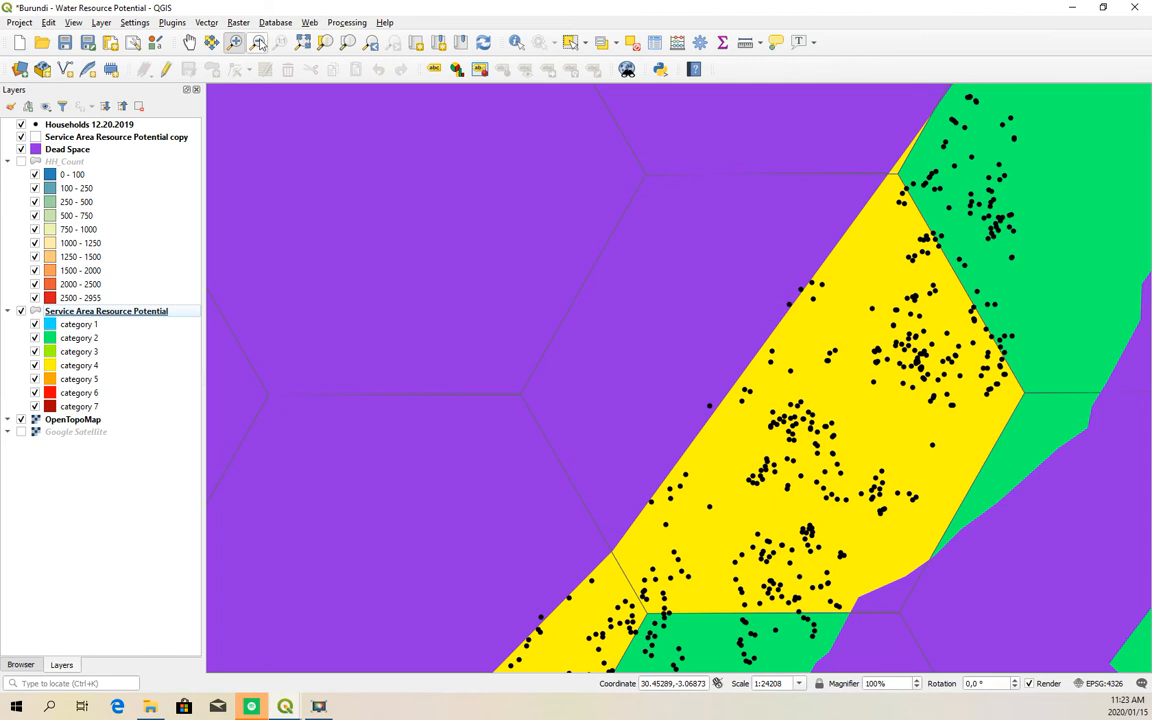
{"action": "left_click_drag", "start_coordinate": [567, 174], "coordinate": [913, 522]}
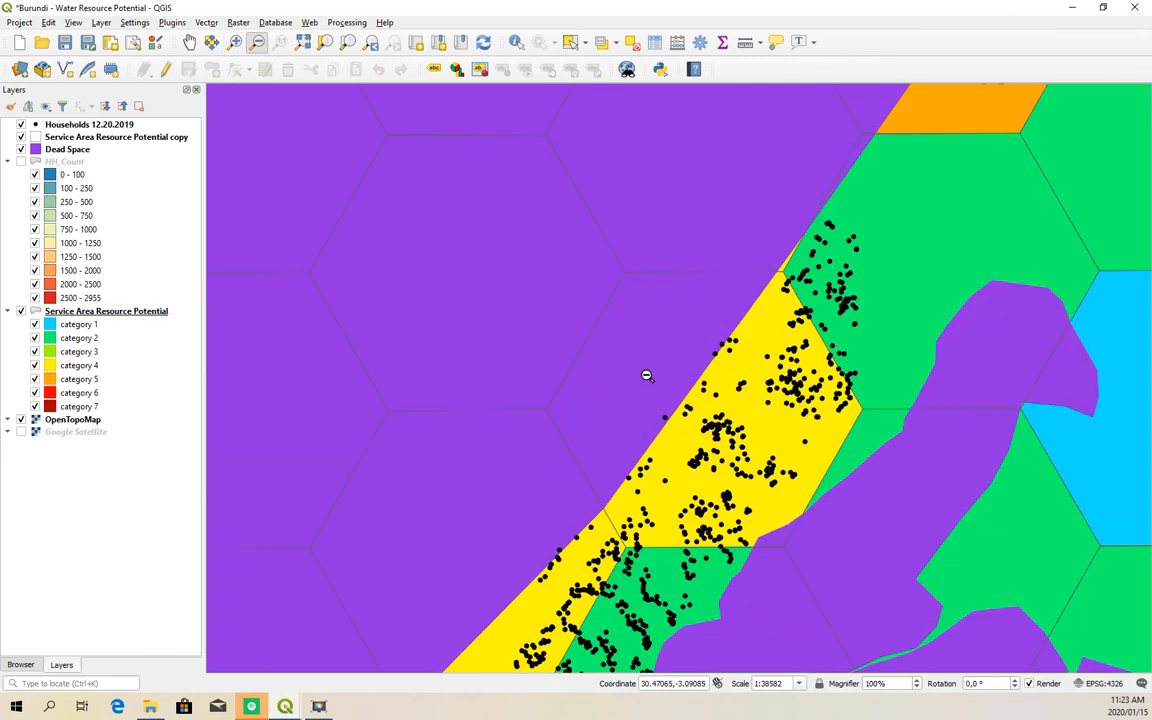
{"action": "left_click", "coordinate": [234, 41]}
{"action": "left_click_drag", "start_coordinate": [683, 285], "coordinate": [508, 475]}
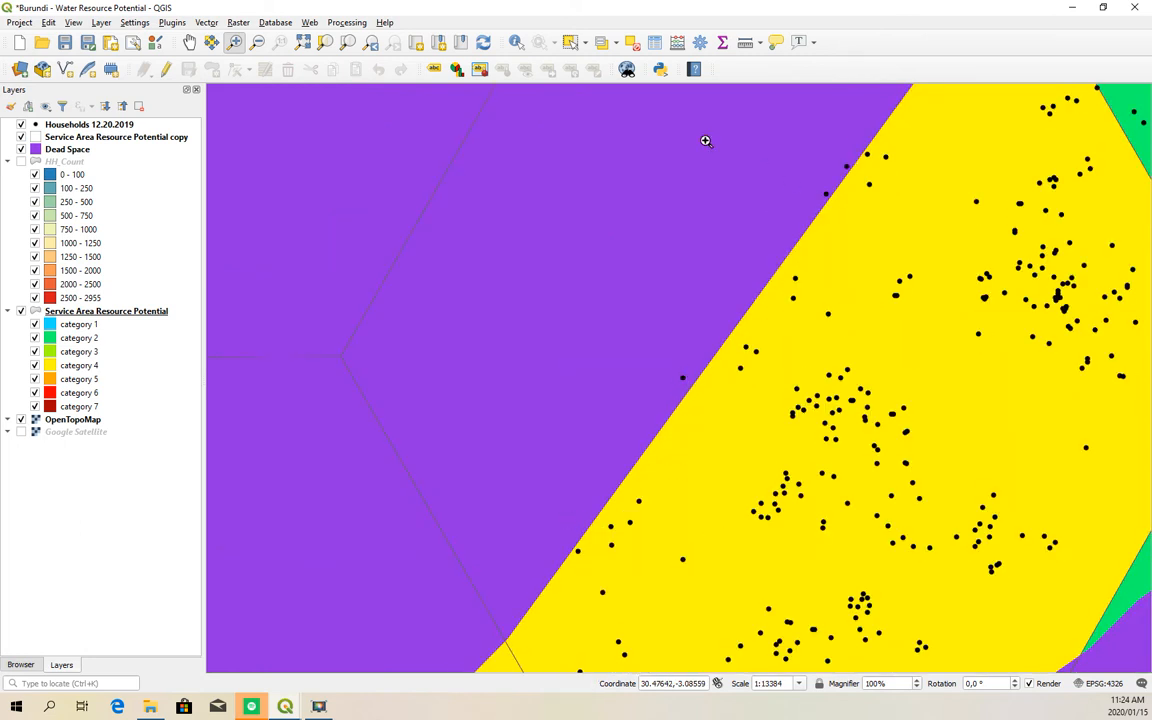
{"action": "left_click", "coordinate": [257, 41]}
{"action": "left_click_drag", "start_coordinate": [551, 212], "coordinate": [862, 453]}
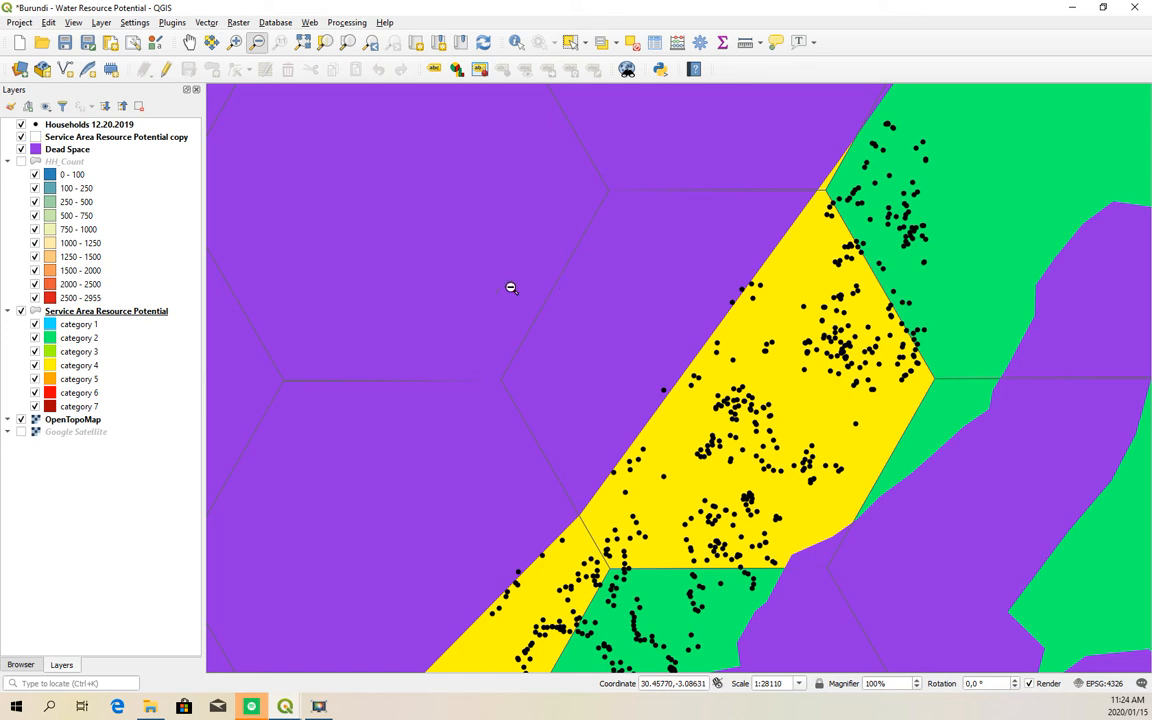
Examine the fields in the Dead Space layer's attribute table.
{"action": "left_click", "coordinate": [68, 150]}
{"action": "right_click", "coordinate": [68, 150]}
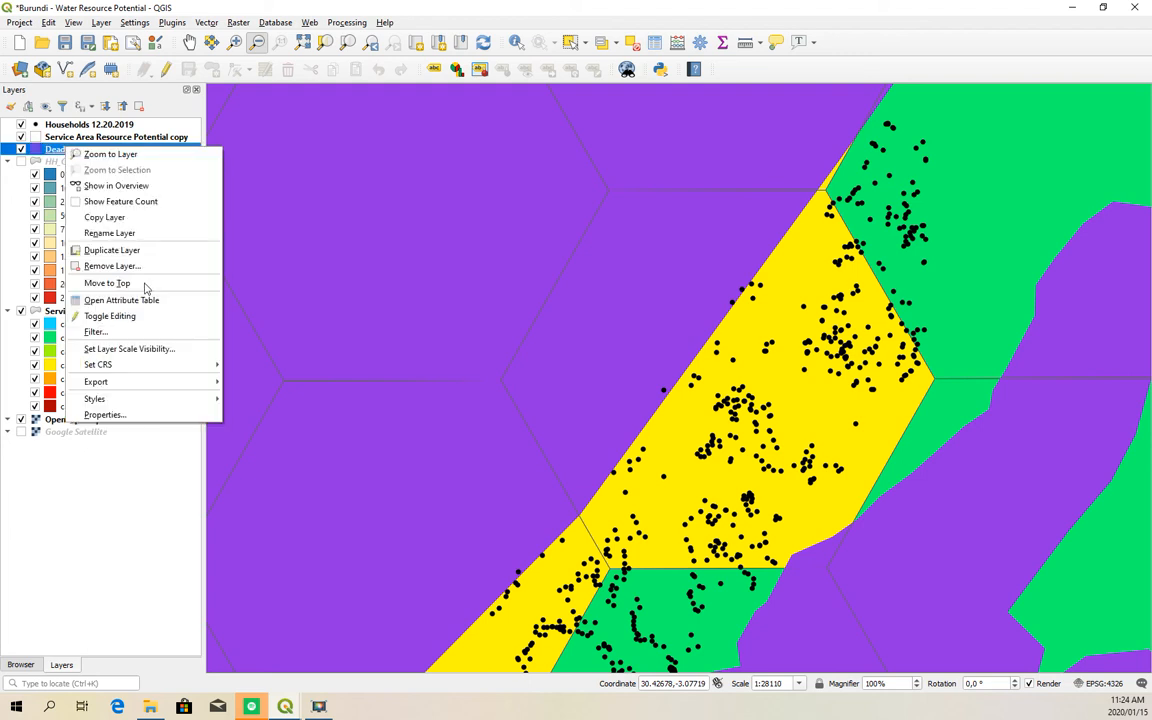
{"action": "left_click", "coordinate": [141, 271]}
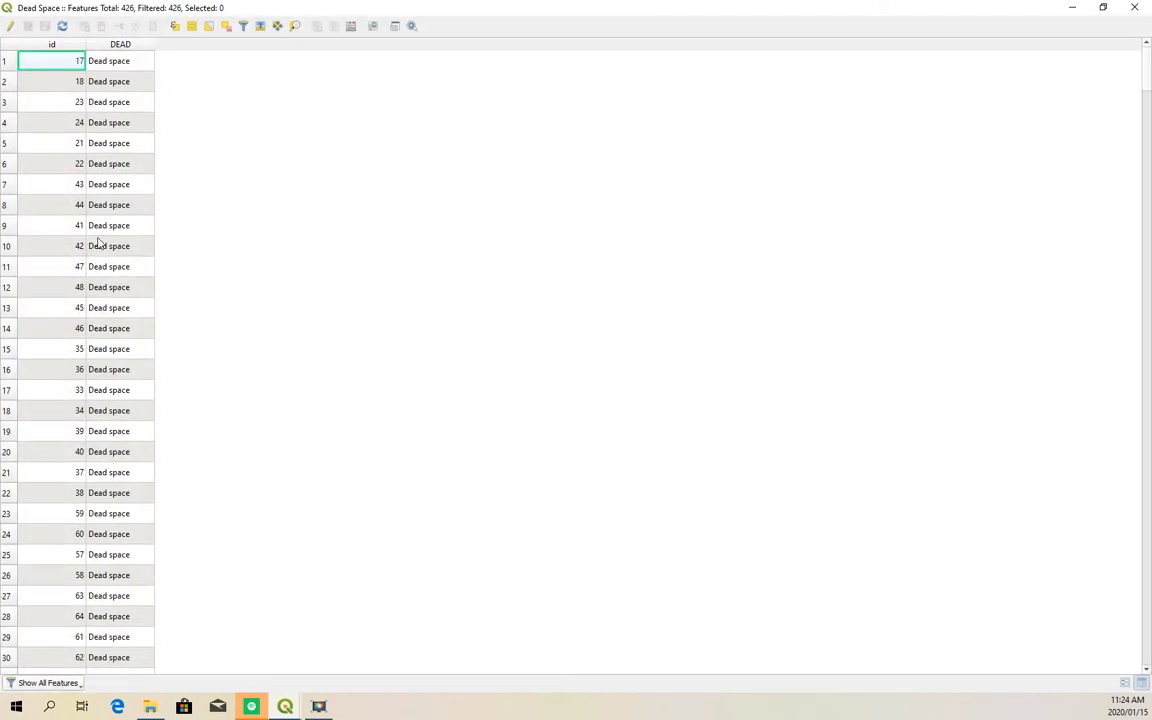
{"action": "left_click", "coordinate": [1134, 7]}
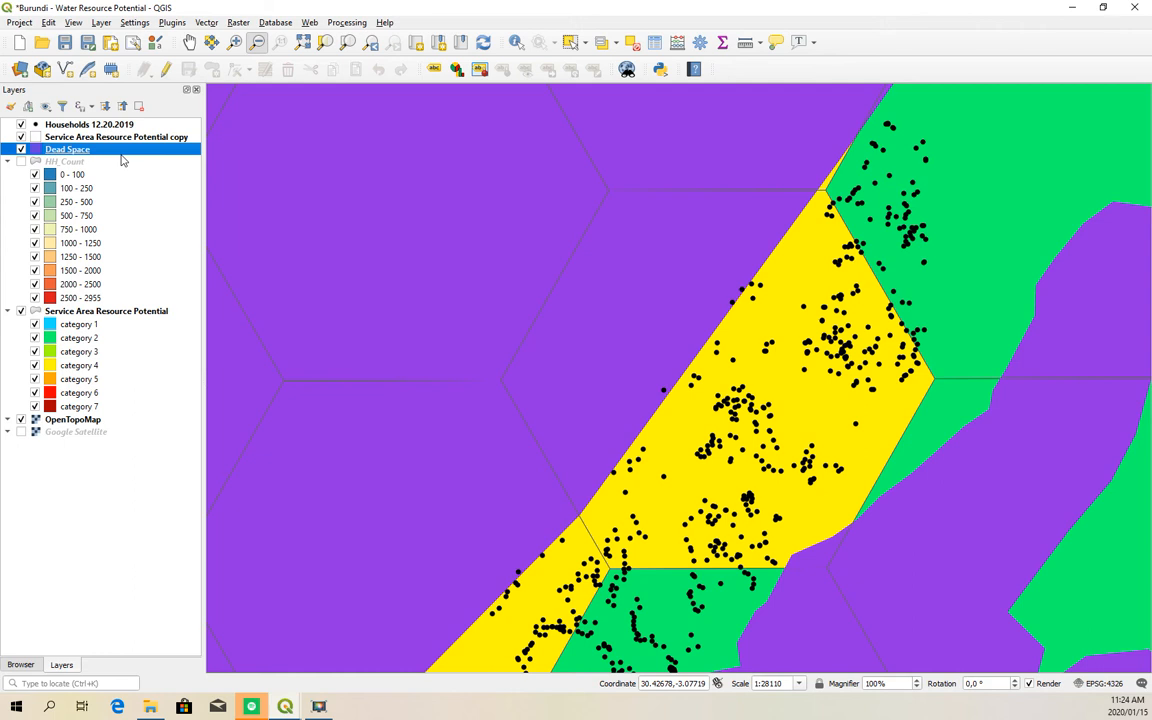
Run a Union of the Service Area Resource Potential layer with Dead Space as overlay, output to a temporary layer.
{"action": "left_click", "coordinate": [206, 22]}
{"action": "mouse_move", "coordinate": [295, 88]}
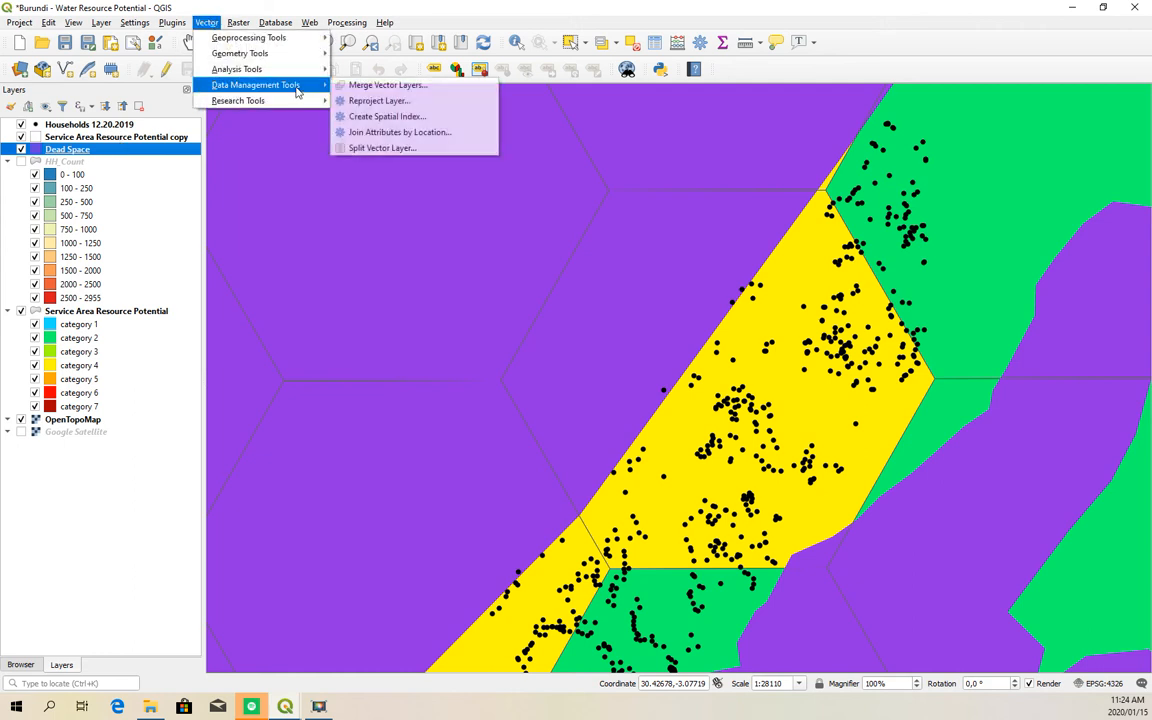
{"action": "mouse_move", "coordinate": [296, 62]}
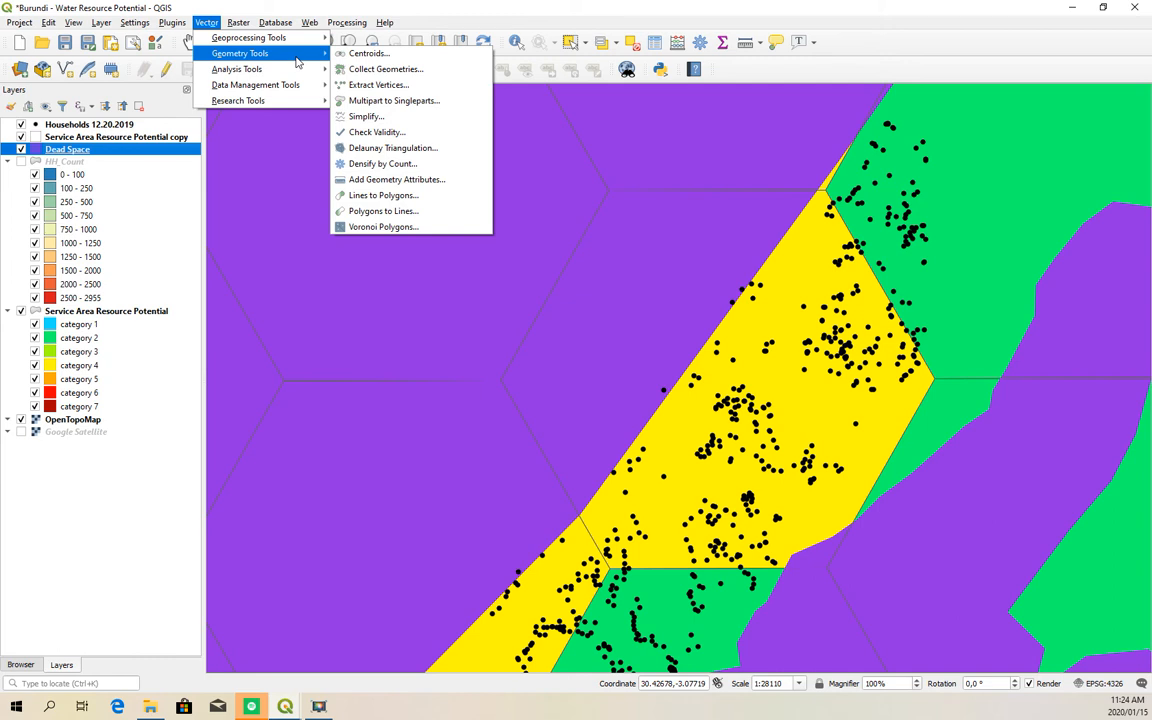
{"action": "mouse_move", "coordinate": [290, 38]}
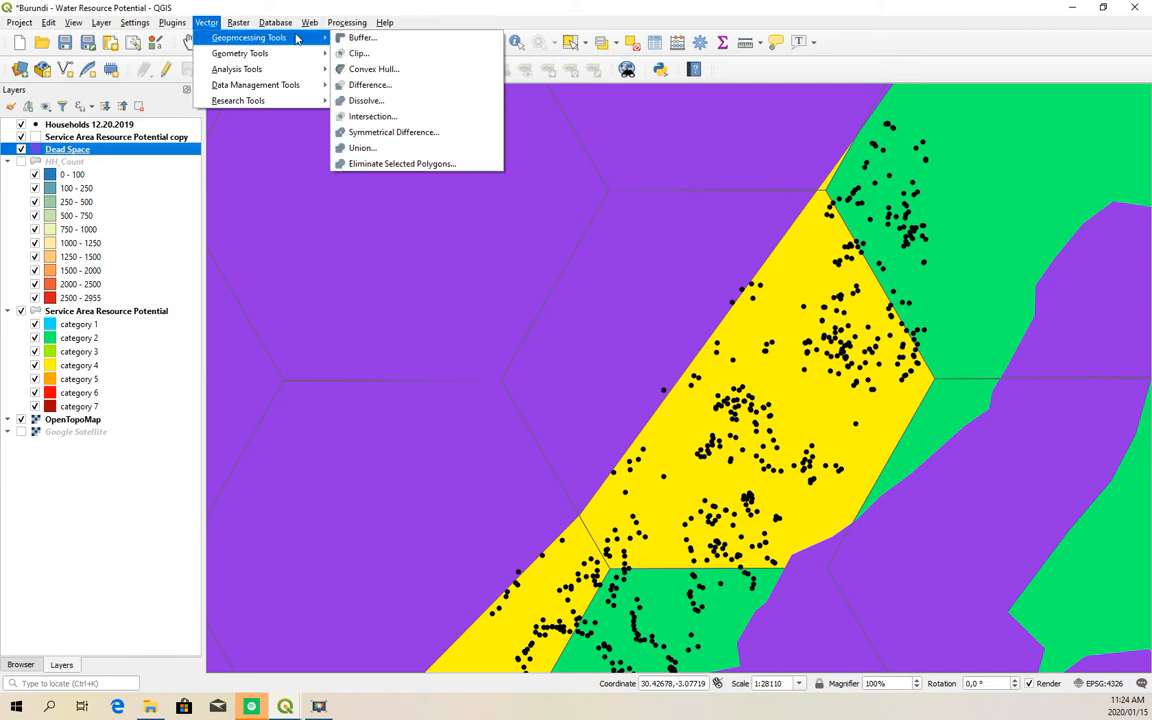
{"action": "left_click", "coordinate": [398, 152]}
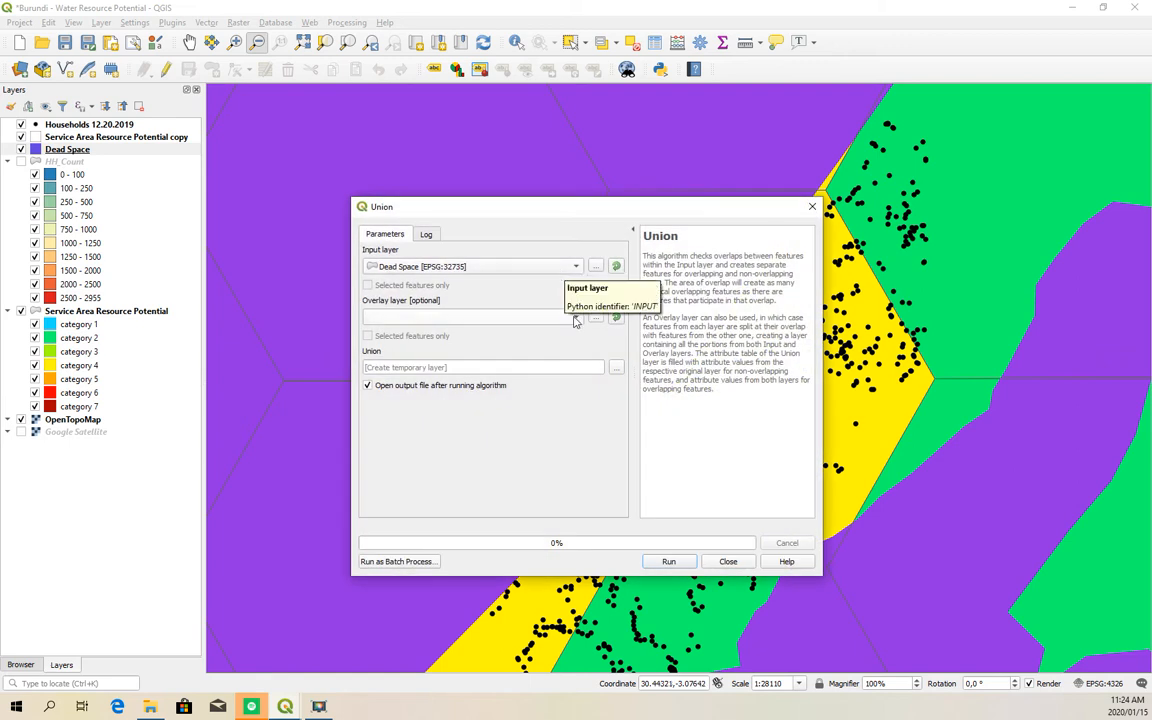
{"action": "left_click", "coordinate": [576, 263]}
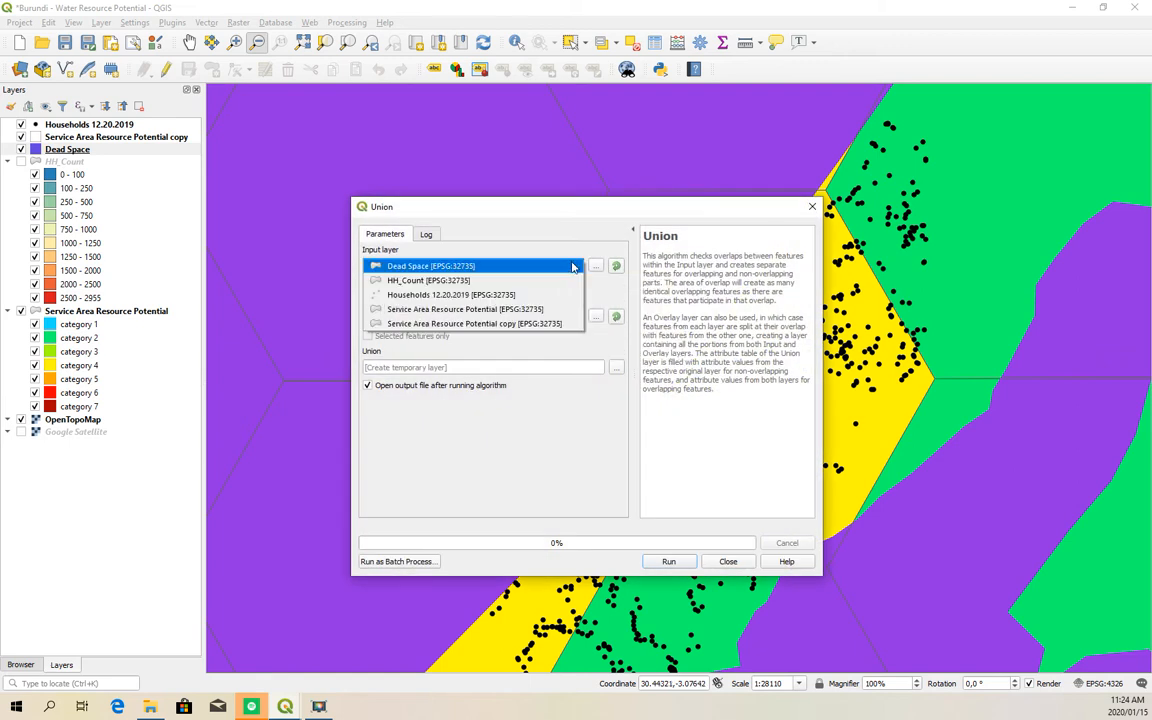
{"action": "left_click", "coordinate": [436, 312]}
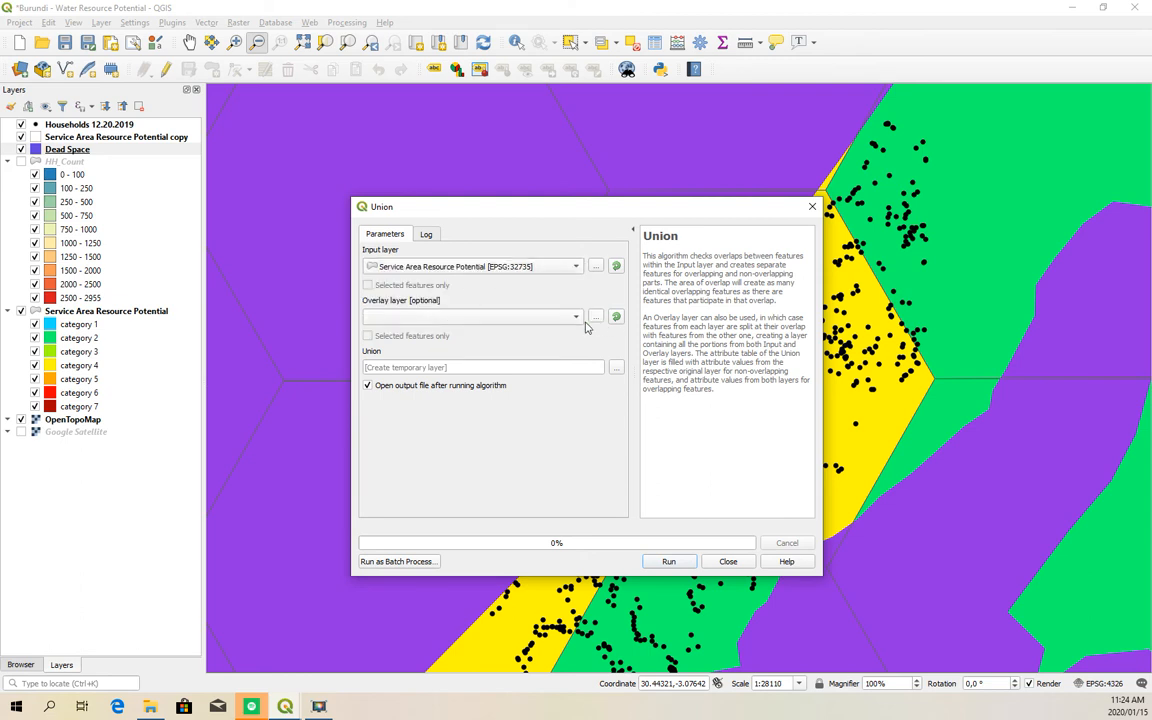
{"action": "left_click", "coordinate": [438, 316]}
{"action": "left_click", "coordinate": [437, 332]}
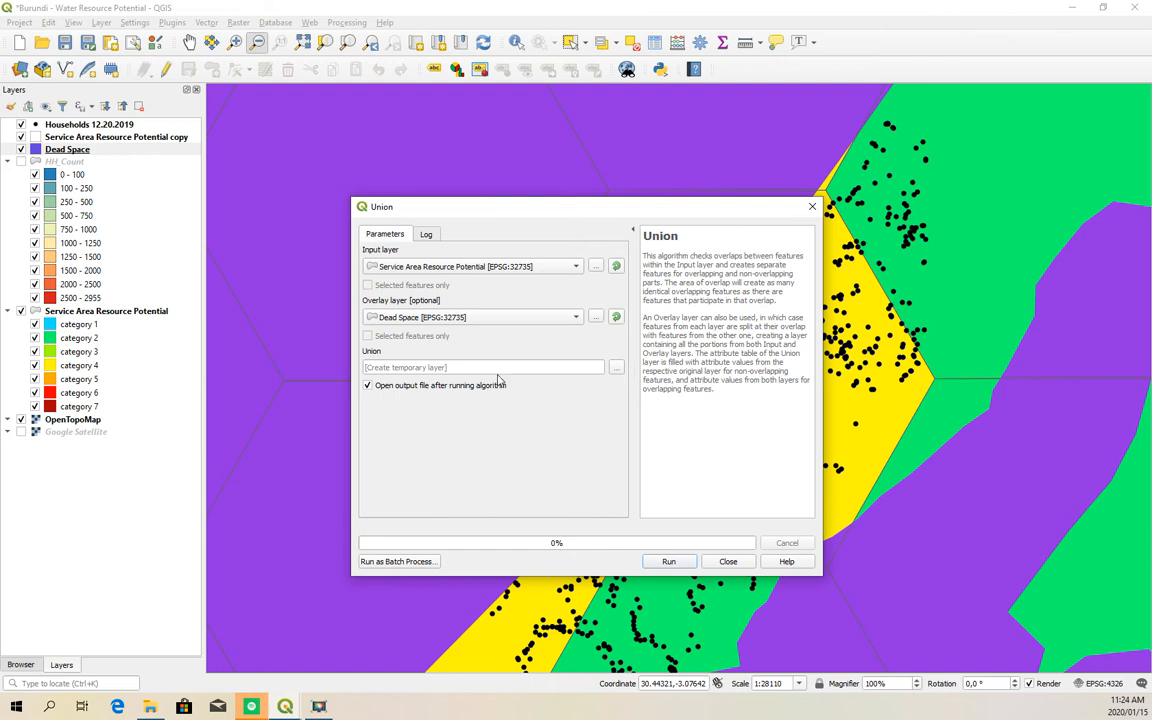
{"action": "left_click", "coordinate": [668, 562]}
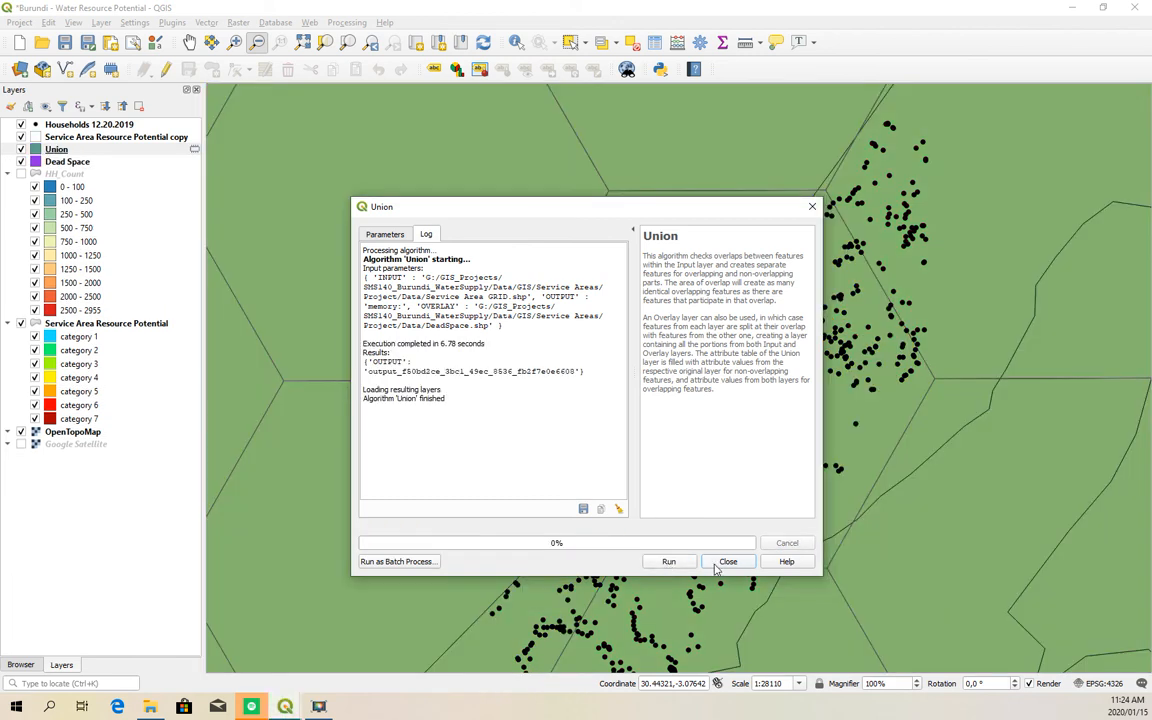
{"action": "left_click", "coordinate": [728, 561]}
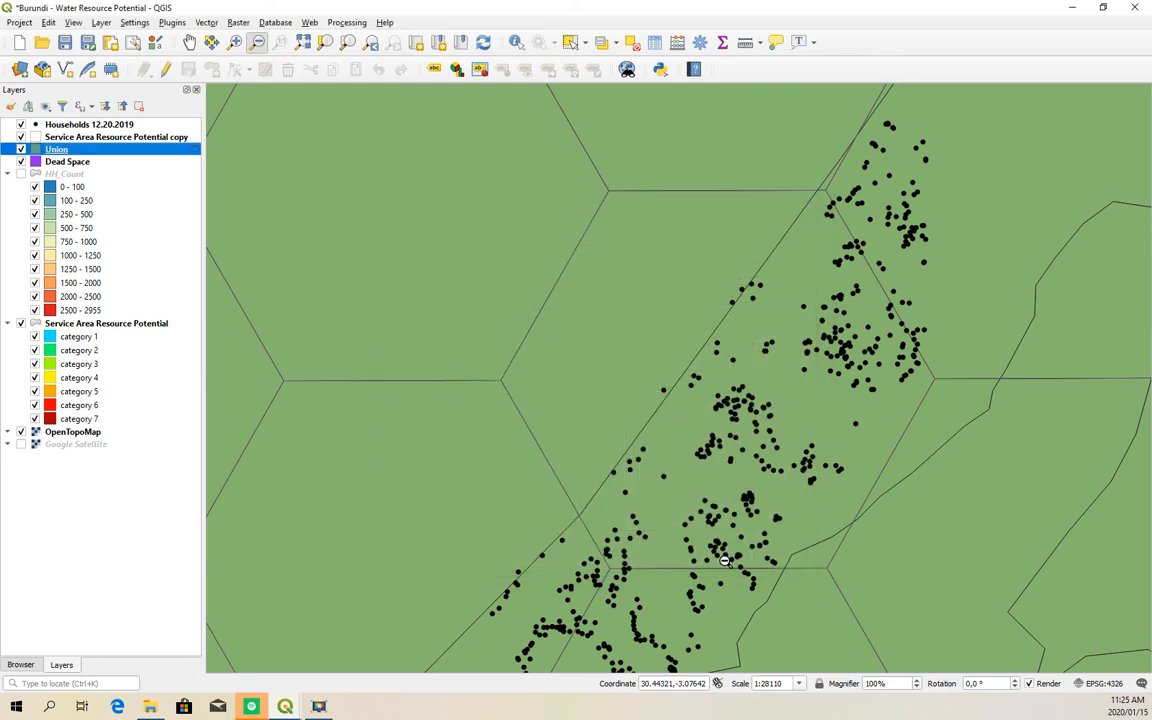
Inspect the Union layer's attribute table with its records sorted descending by the DEAD field.
{"action": "right_click", "coordinate": [62, 153]}
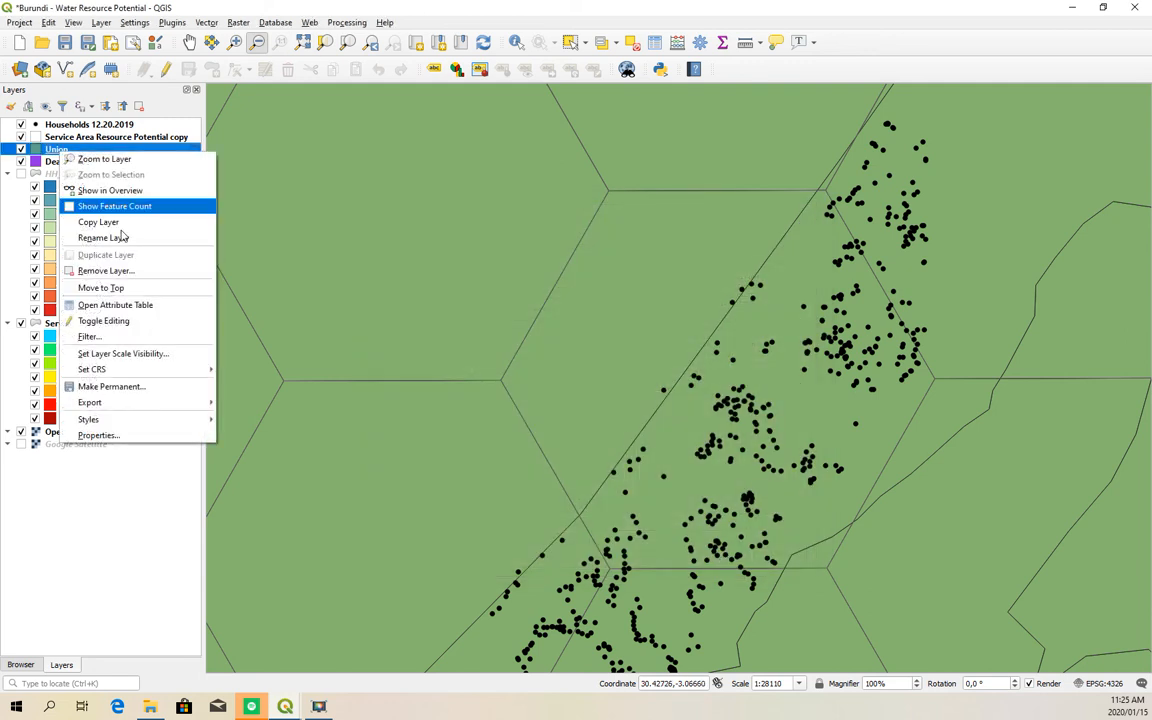
{"action": "left_click", "coordinate": [117, 305]}
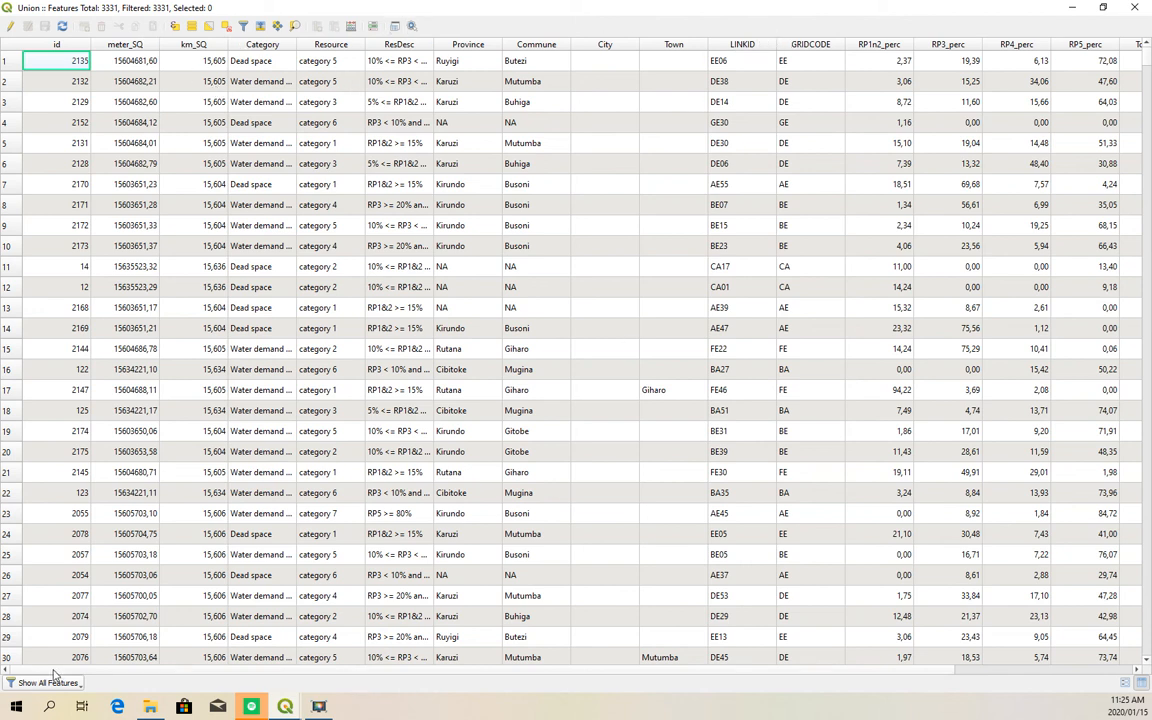
{"action": "scroll", "coordinate": [55, 675], "scroll_direction": "right", "scroll_amount": 3}
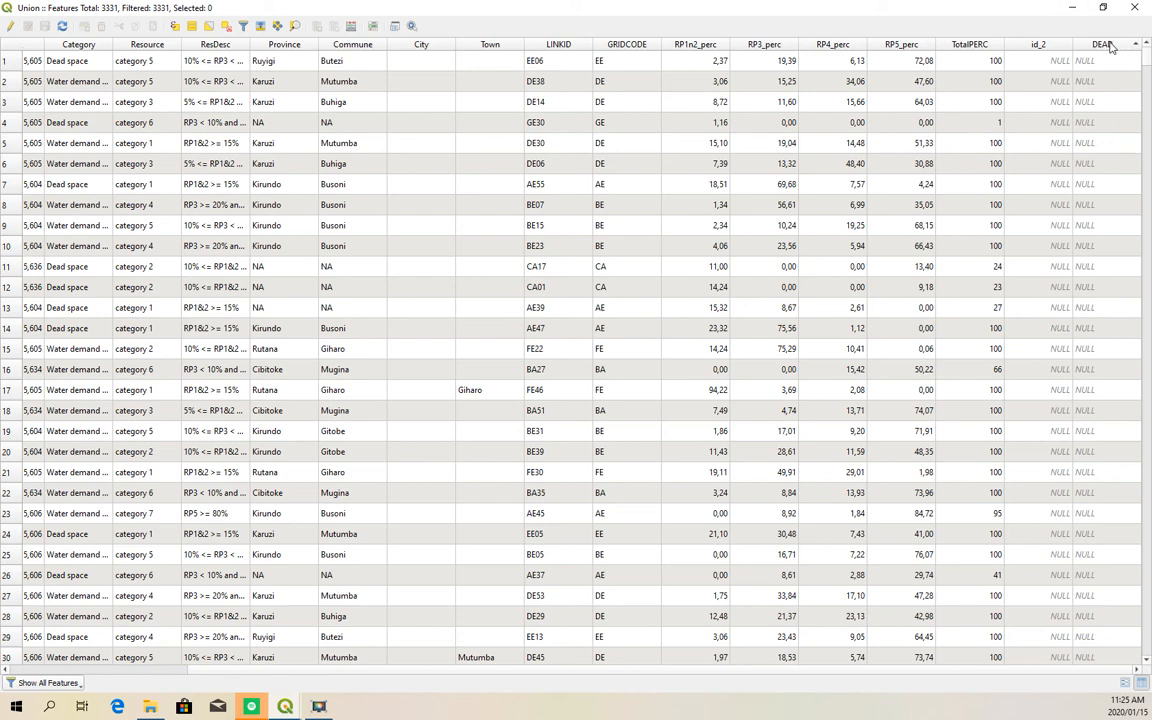
{"action": "left_click", "coordinate": [1110, 47]}
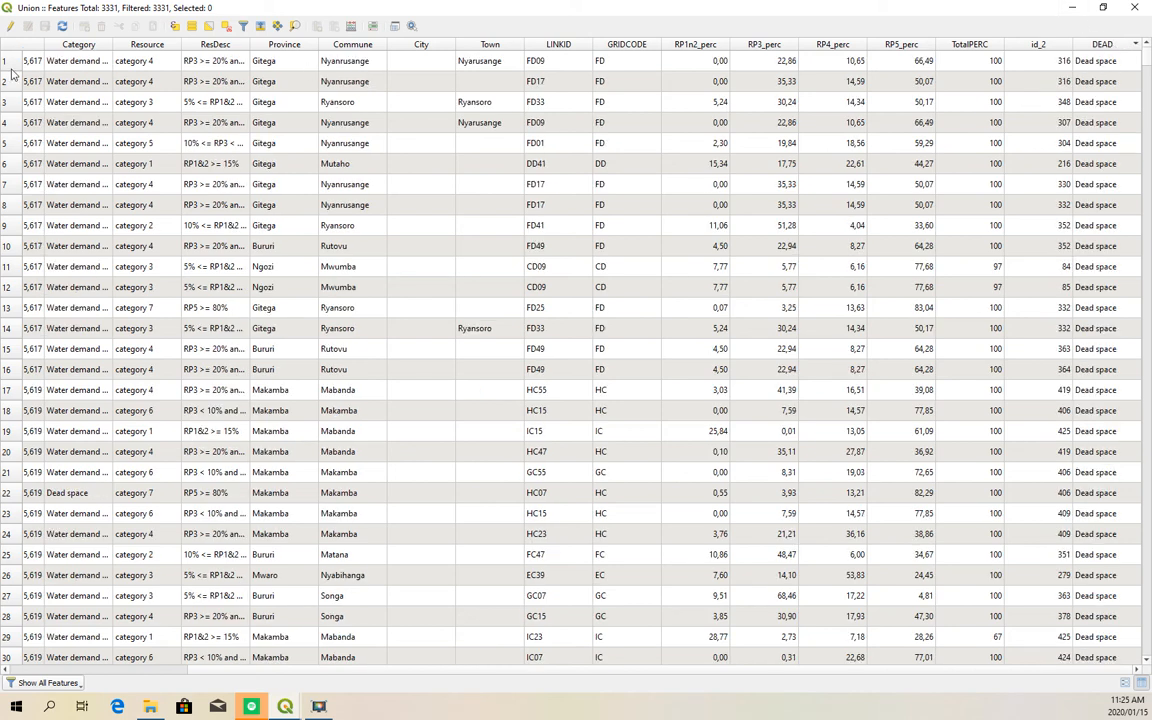
{"action": "left_click", "coordinate": [1136, 8]}
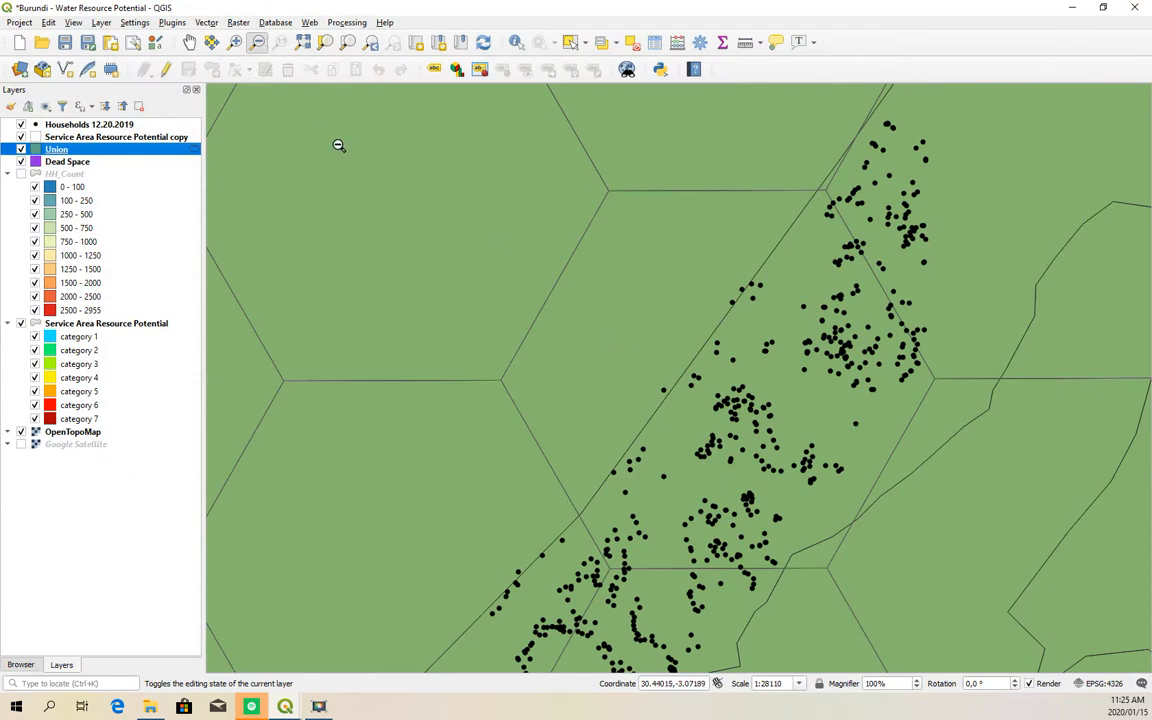
Compare the Union polygons with the dead space beneath by toggling the Union layer's visibility.
{"action": "left_click_drag", "start_coordinate": [300, 127], "coordinate": [563, 387]}
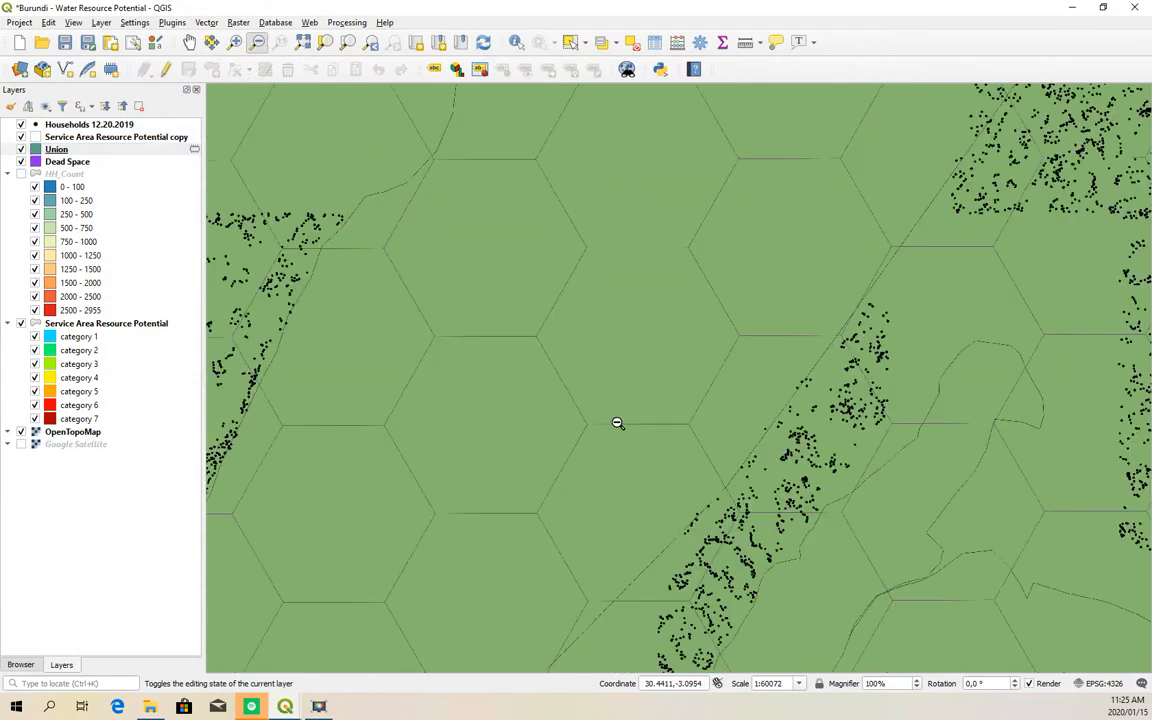
{"action": "left_click", "coordinate": [21, 149]}
{"action": "left_click", "coordinate": [21, 149]}
{"action": "left_click", "coordinate": [21, 149]}
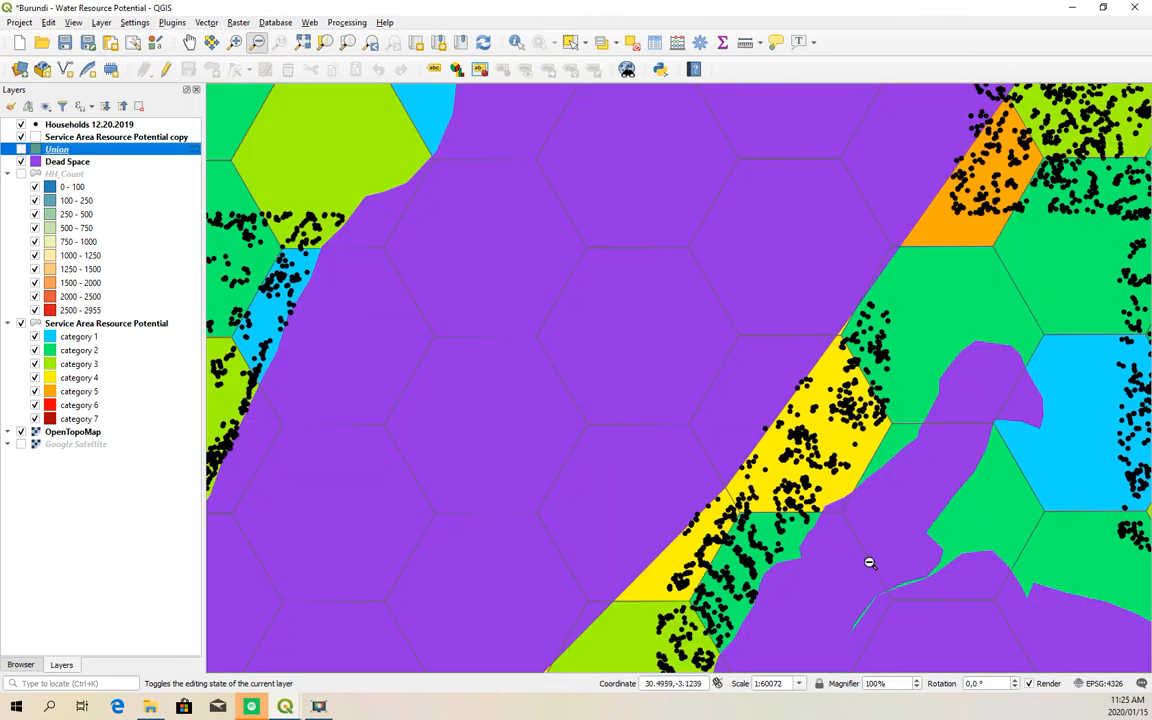
{"action": "left_click", "coordinate": [21, 149]}
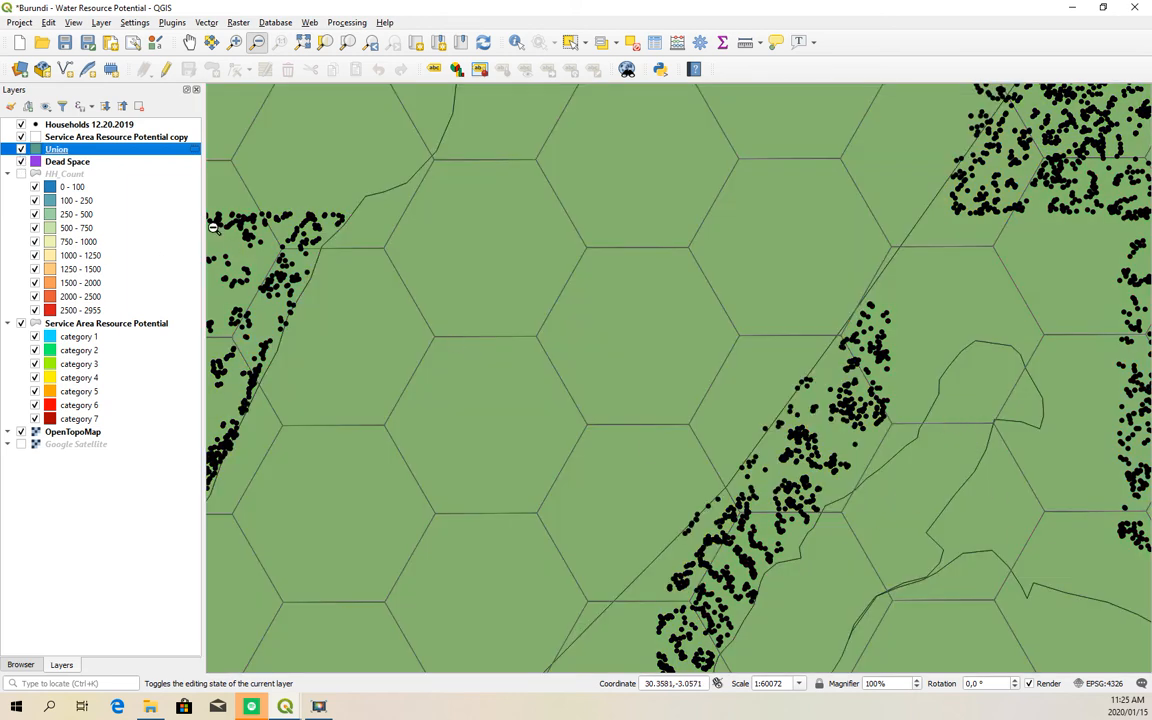
Style the Union layer as Categorized on the DEAD column with random colors and classify its values.
{"action": "right_click", "coordinate": [60, 148]}
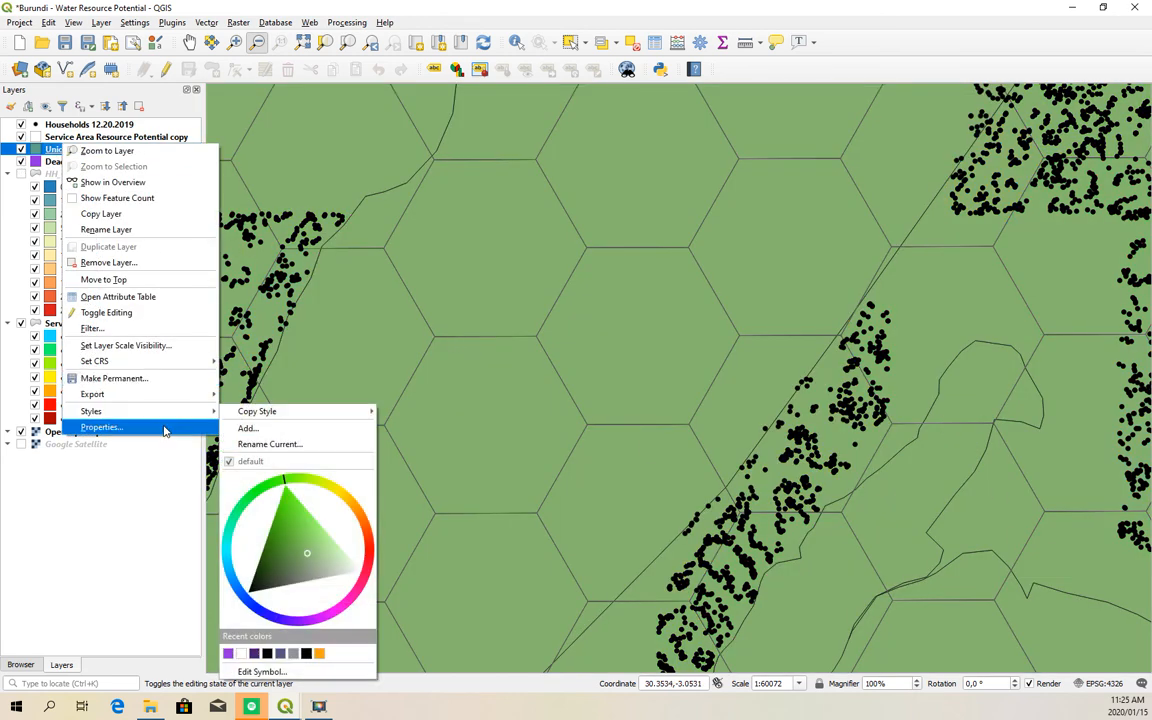
{"action": "left_click", "coordinate": [101, 427]}
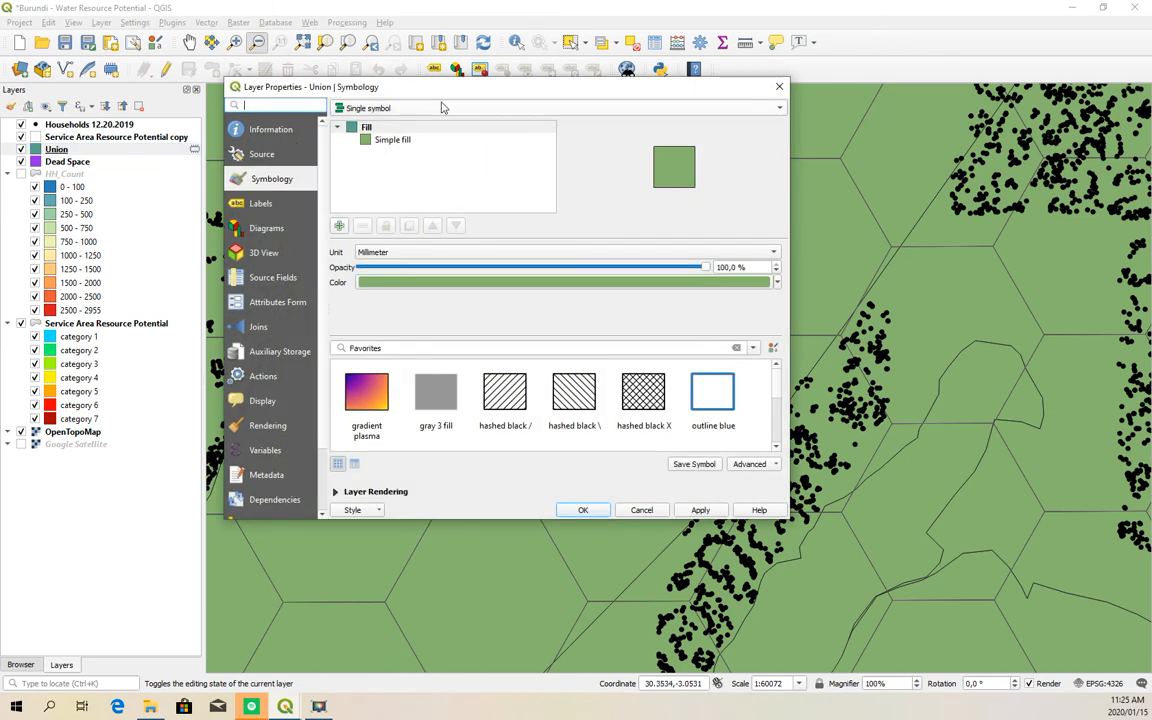
{"action": "left_click", "coordinate": [443, 108]}
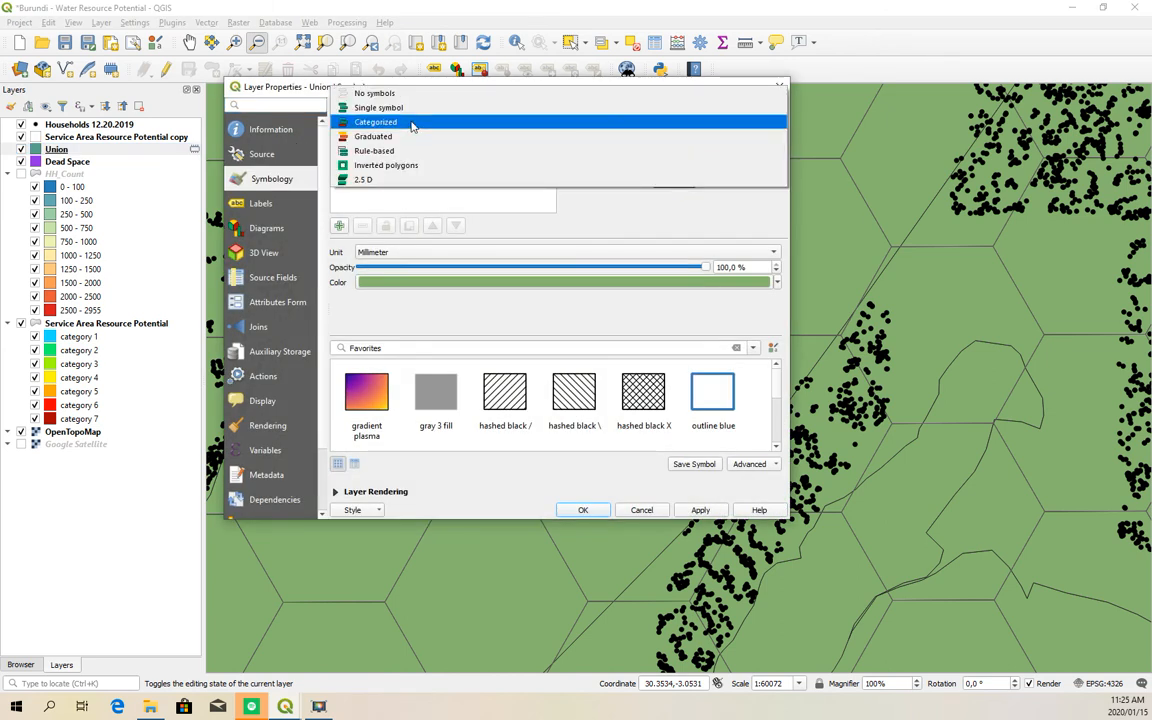
{"action": "left_click", "coordinate": [411, 122]}
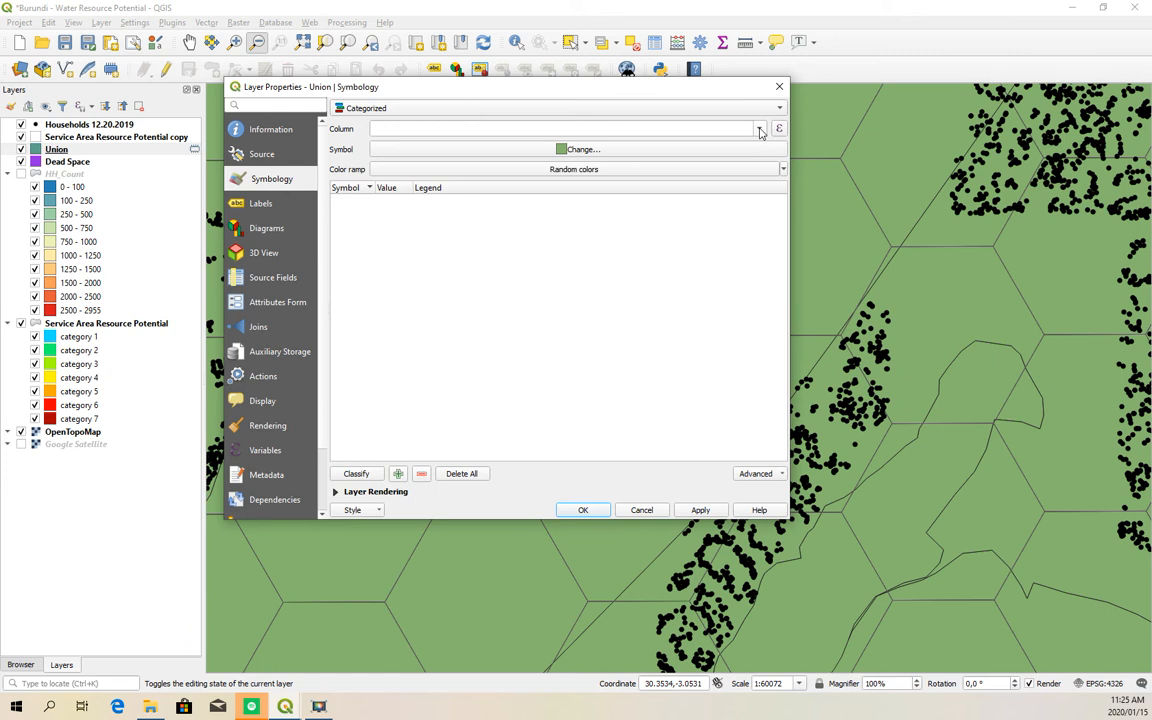
{"action": "left_click", "coordinate": [686, 127]}
{"action": "scroll", "coordinate": [489, 265], "scroll_direction": "down", "scroll_amount": 5}
{"action": "left_click", "coordinate": [367, 288]}
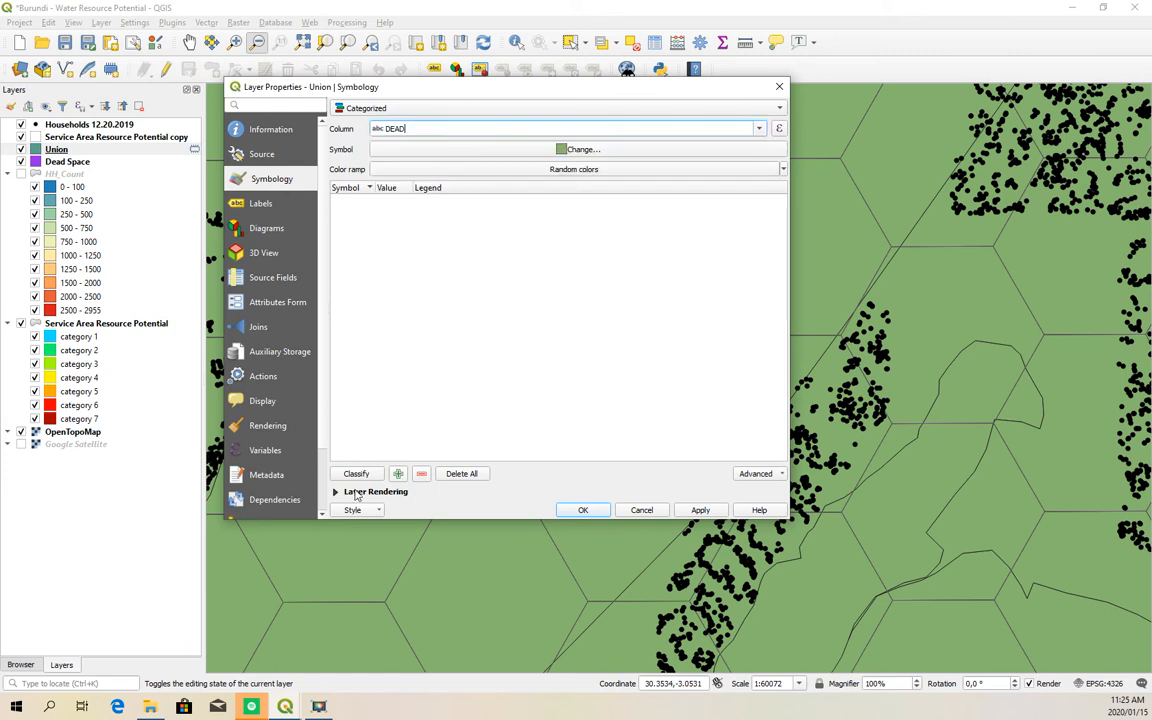
{"action": "left_click", "coordinate": [357, 474]}
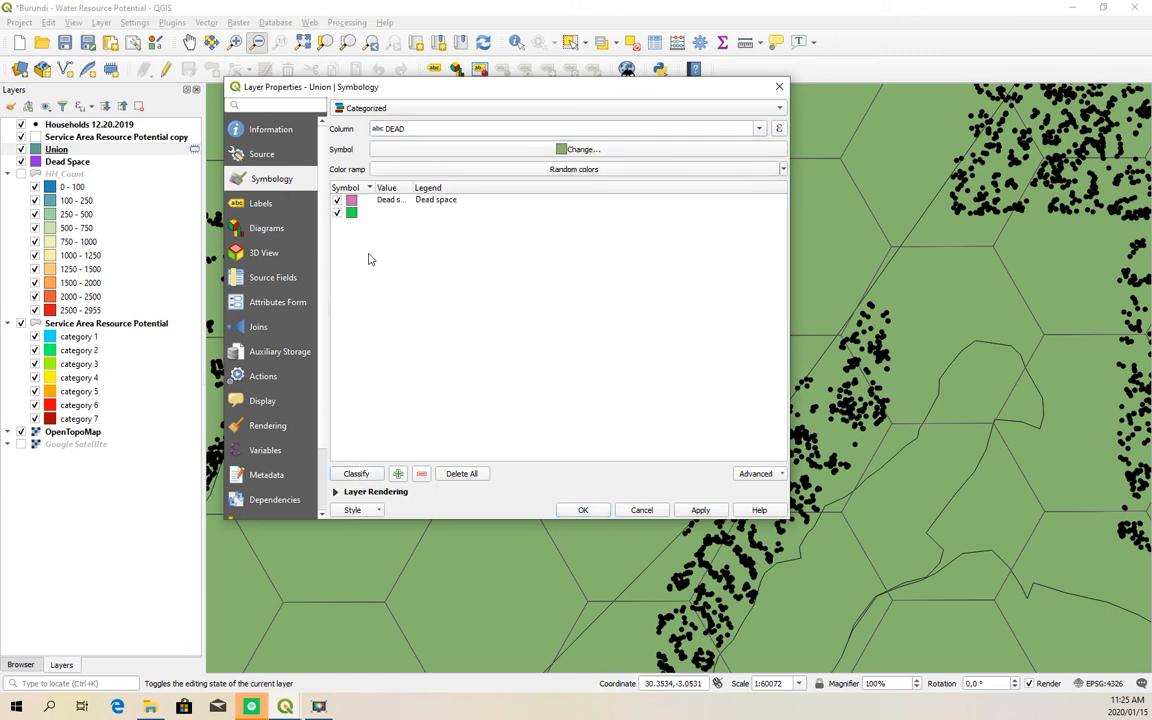
{"action": "left_click", "coordinate": [701, 510]}
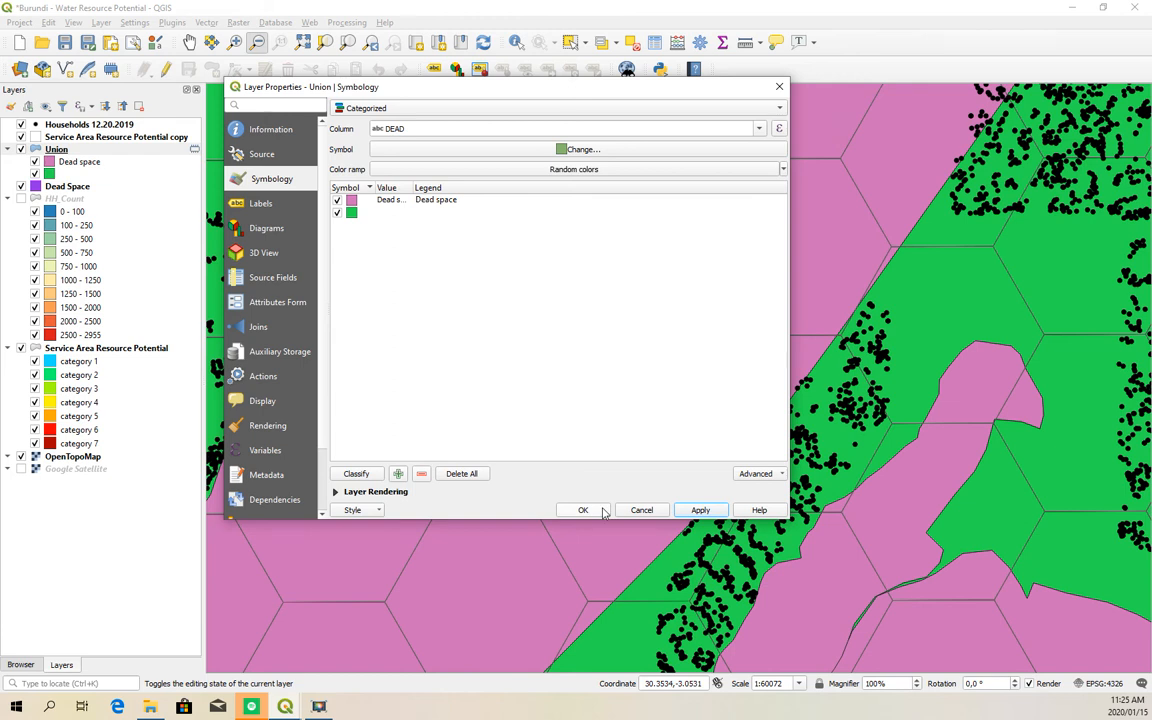
Set the legend of the Union layer's blank-value category to Demand and apply the symbology.
{"action": "double_click", "coordinate": [432, 214]}
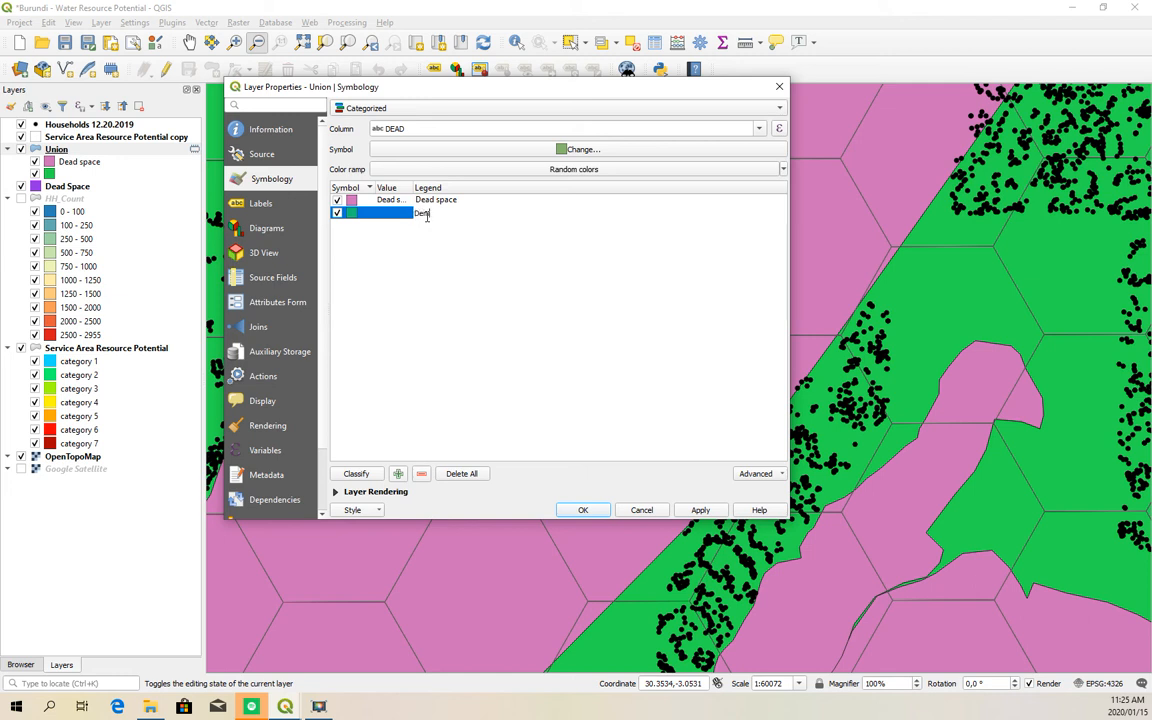
{"action": "left_click", "coordinate": [698, 509]}
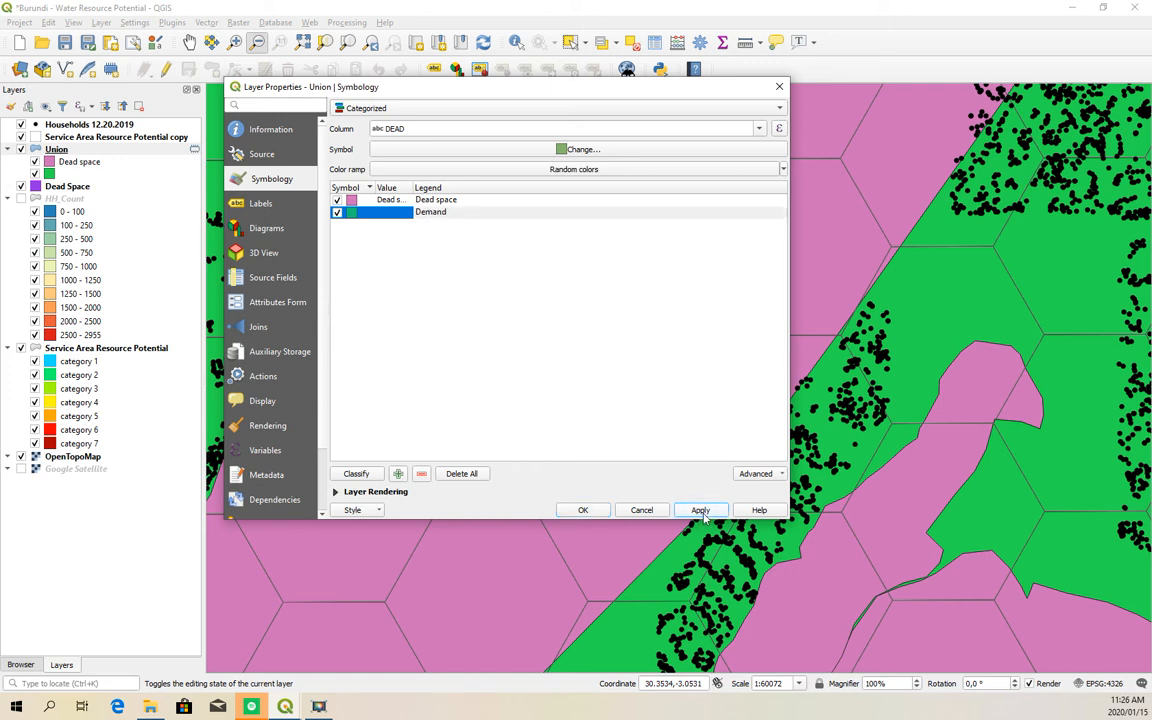
{"action": "left_click", "coordinate": [580, 510]}
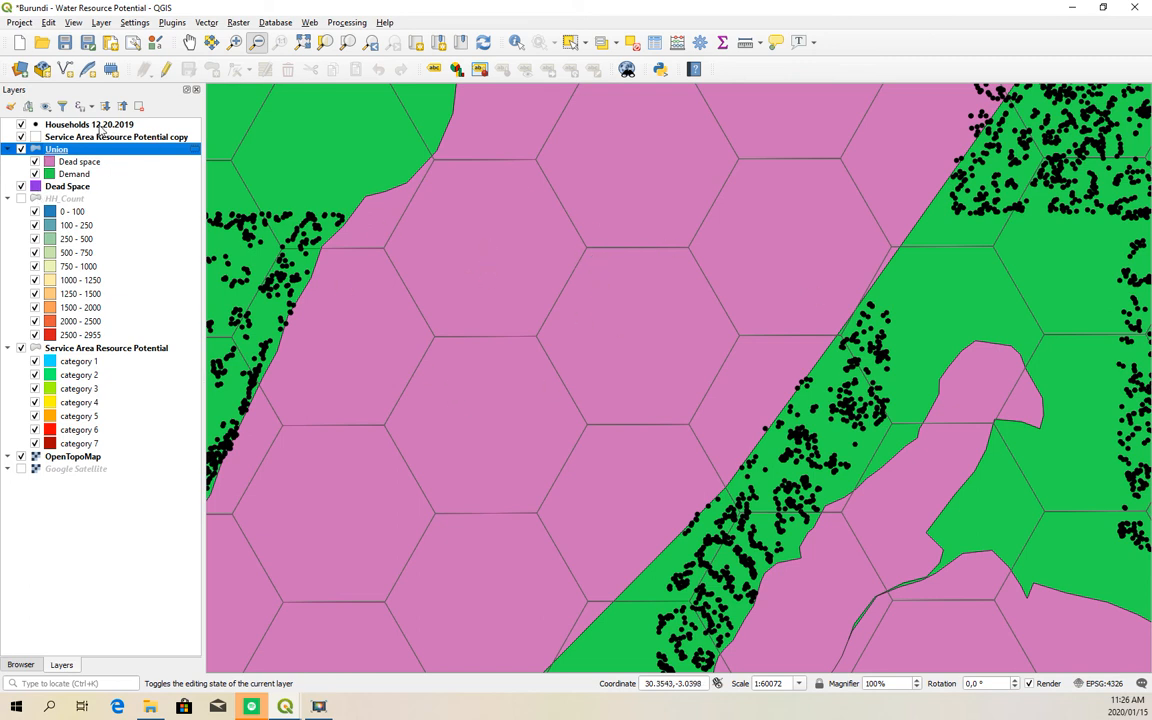
Make the Union layer editable and select its features with the expression "DEAD" = 'Dead space'.
{"action": "left_click", "coordinate": [165, 69]}
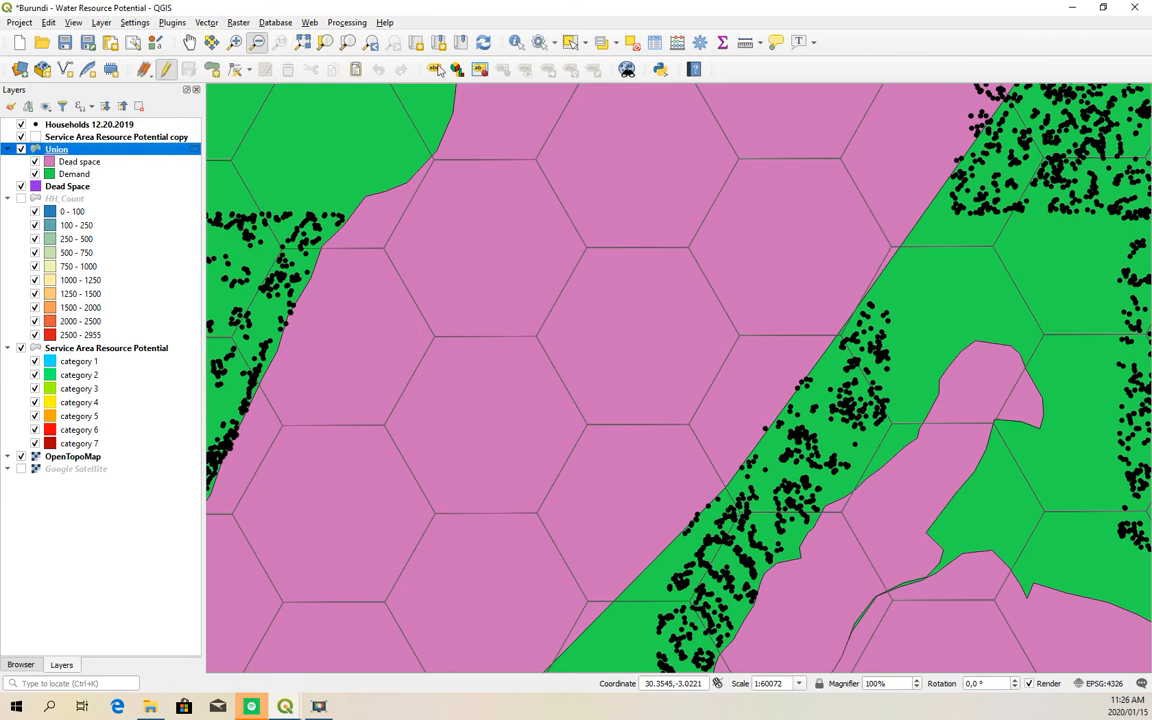
{"action": "left_click", "coordinate": [585, 42]}
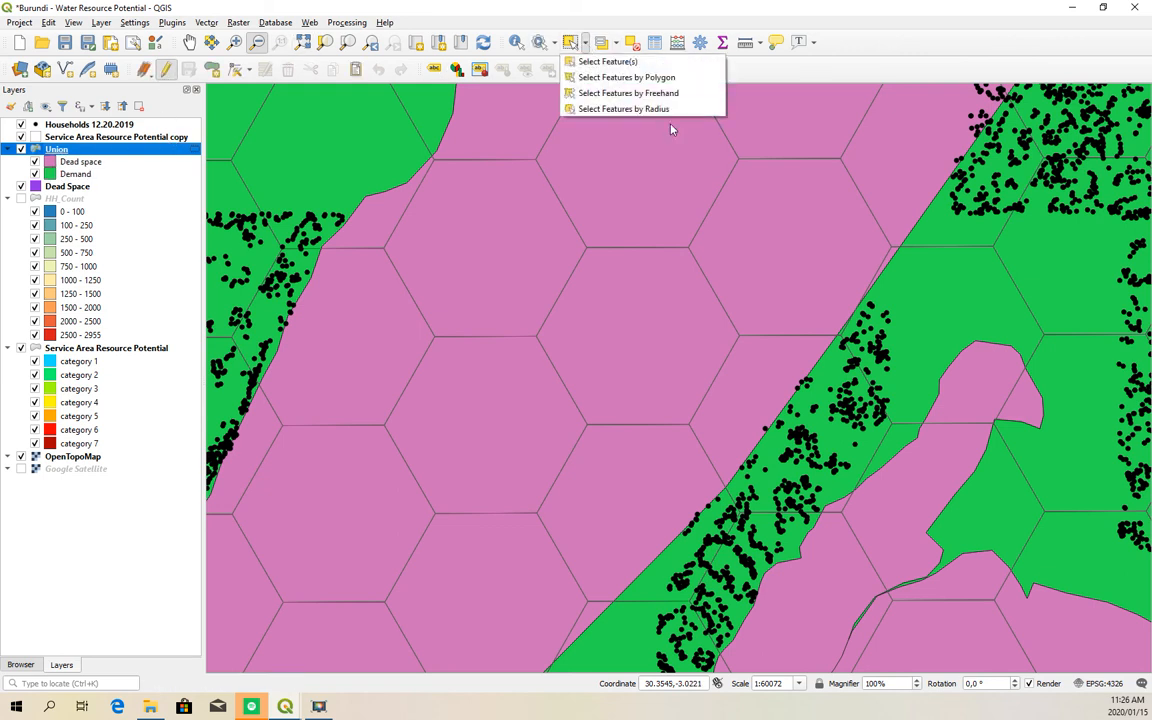
{"action": "left_click", "coordinate": [617, 45]}
{"action": "left_click", "coordinate": [664, 77]}
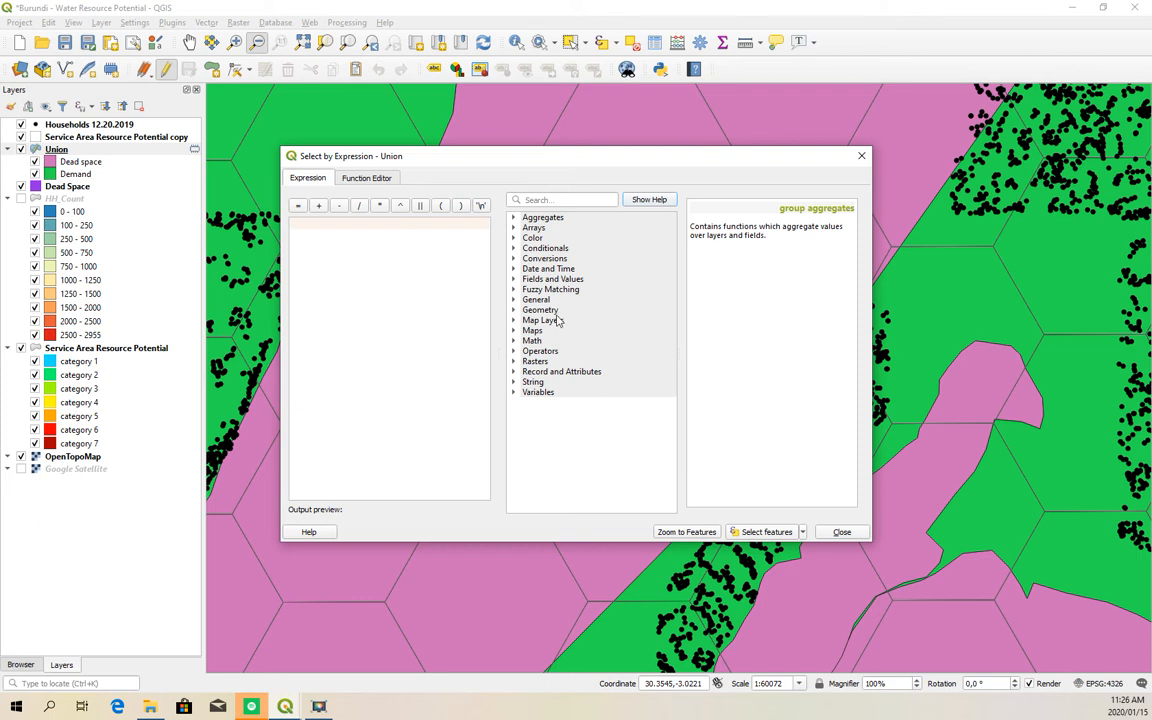
{"action": "left_click", "coordinate": [515, 280]}
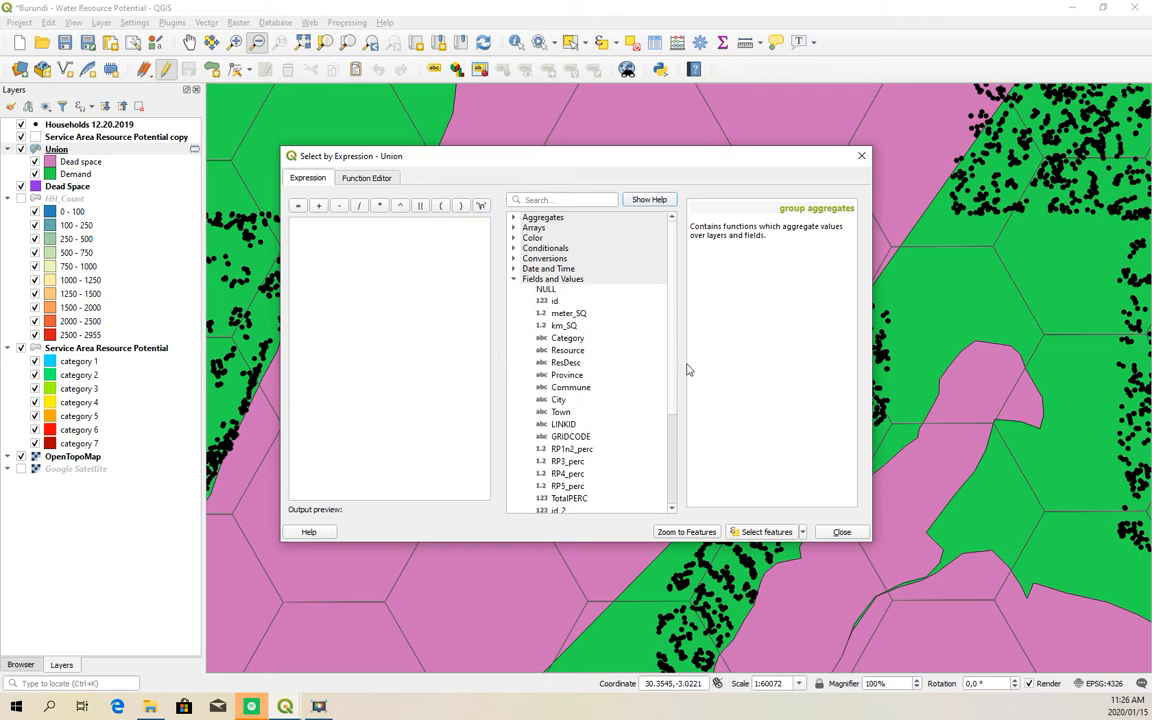
{"action": "scroll", "coordinate": [675, 463], "scroll_direction": "down", "scroll_amount": 4}
{"action": "double_click", "coordinate": [561, 391]}
{"action": "left_click", "coordinate": [297, 206]}
{"action": "left_click", "coordinate": [821, 365]}
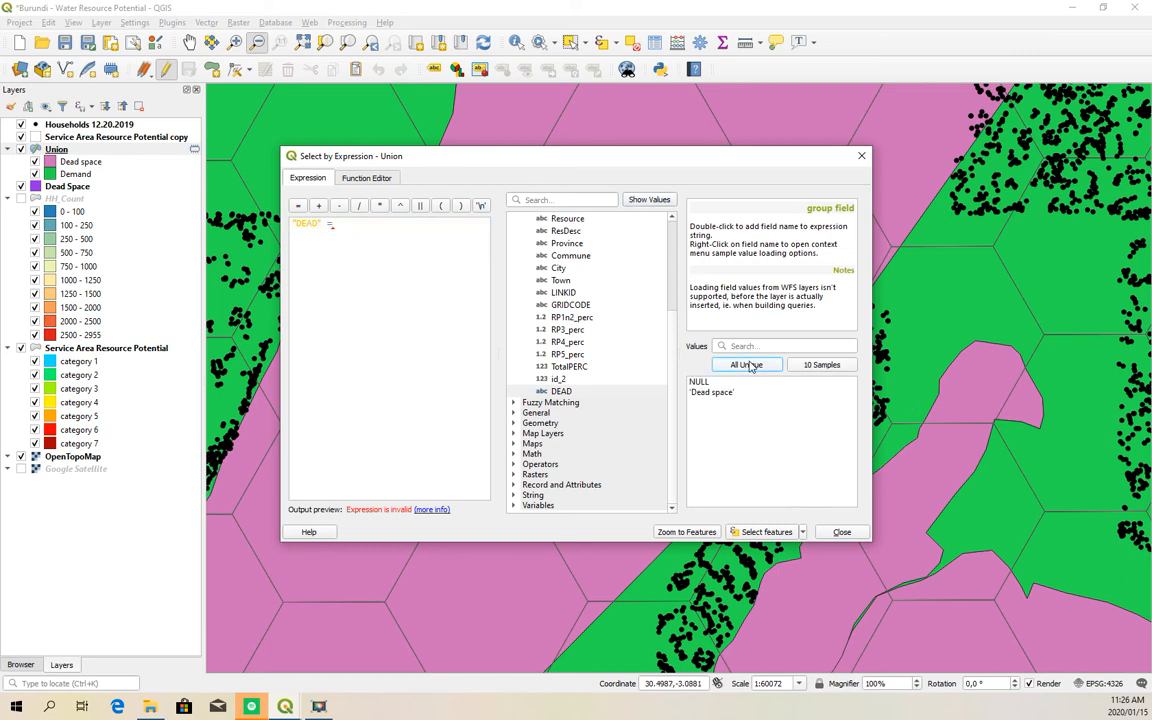
{"action": "double_click", "coordinate": [711, 392]}
{"action": "left_click", "coordinate": [789, 540]}
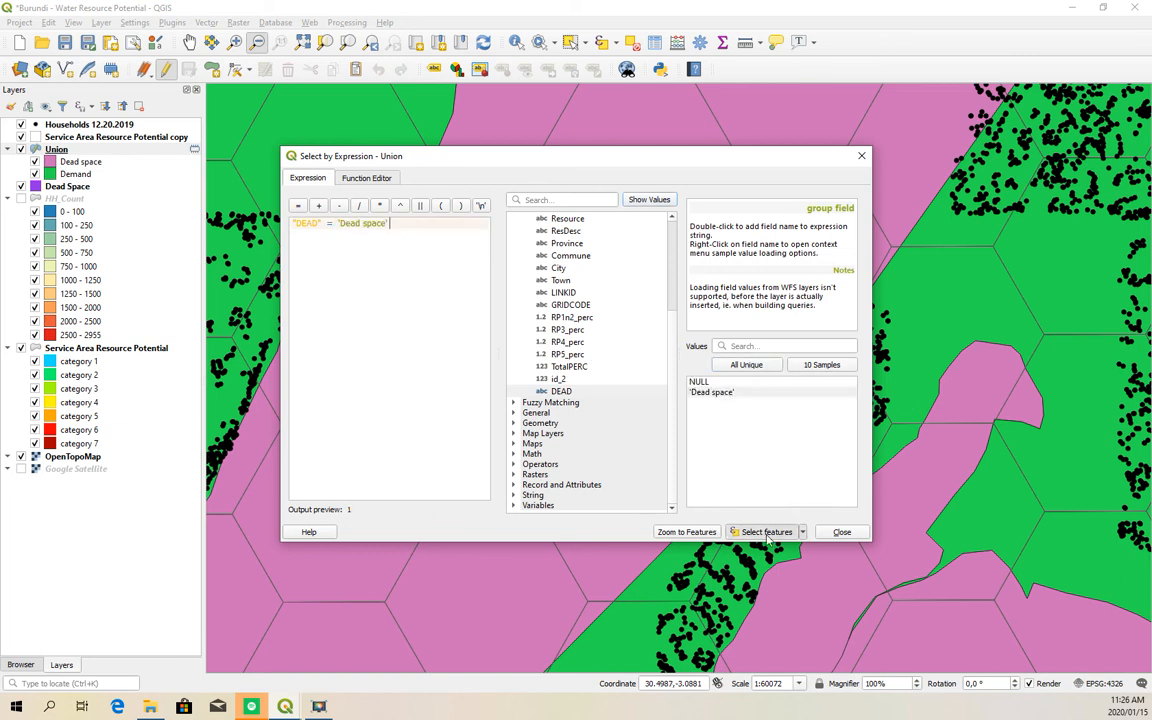
{"action": "left_click", "coordinate": [840, 533]}
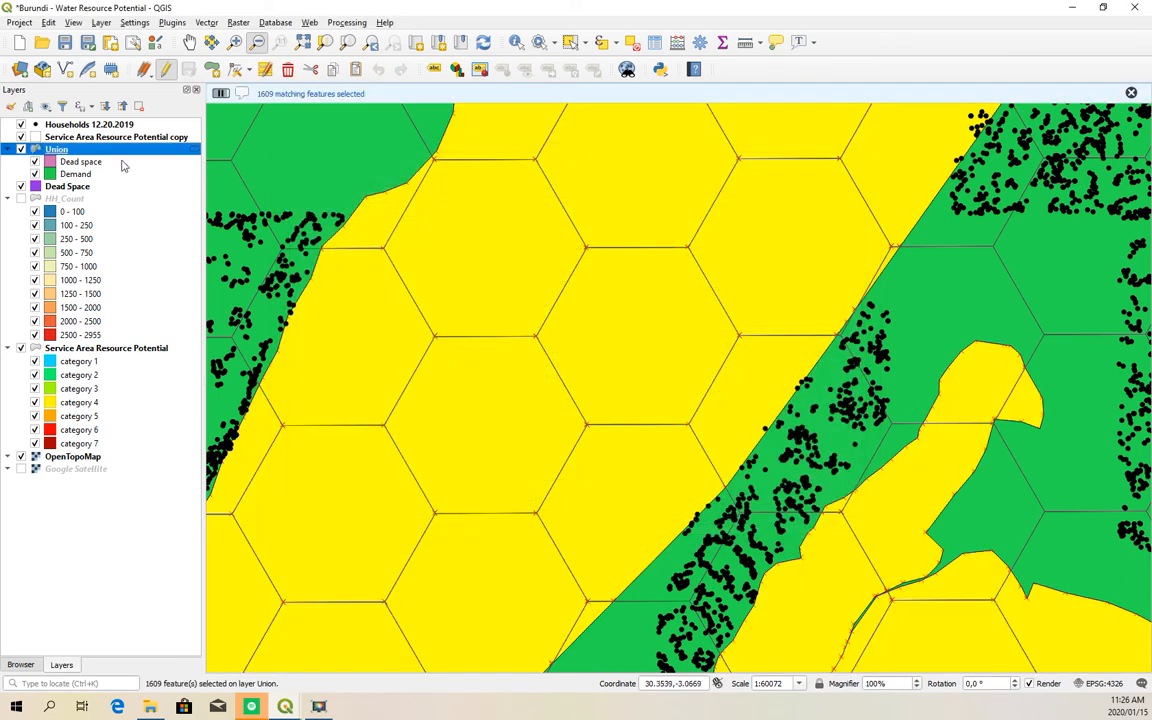
Delete the selected dead space features from the Union layer, then save the edits and end editing.
{"action": "left_click", "coordinate": [287, 69]}
{"action": "left_click", "coordinate": [650, 370]}
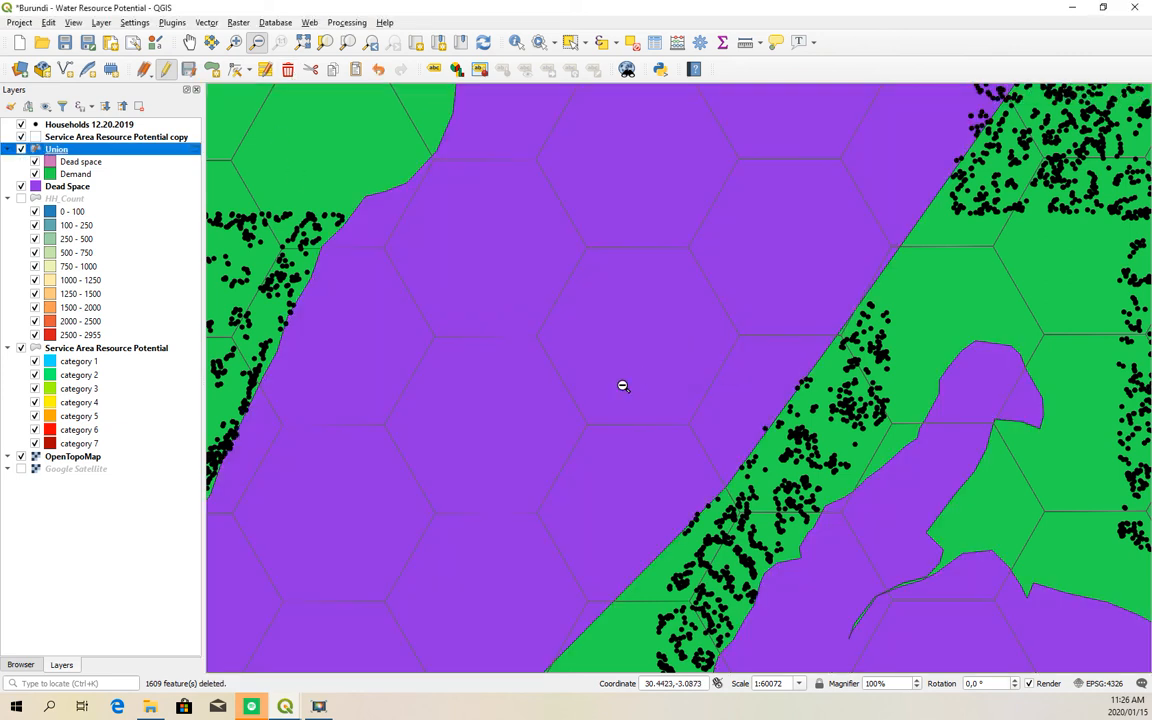
{"action": "left_click", "coordinate": [166, 69]}
{"action": "left_click", "coordinate": [536, 358]}
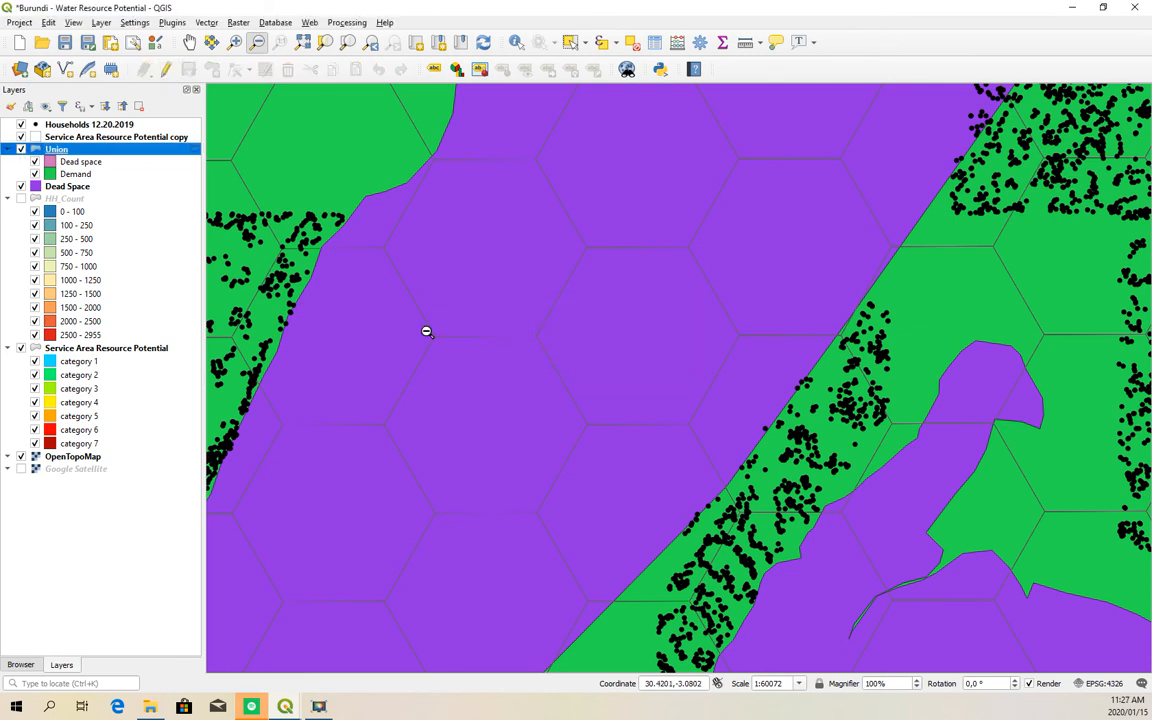
Hide the Dead Space, Service Area Resource Potential, OpenTopoMap and Households layers and show the Union layer's full extent.
{"action": "left_click", "coordinate": [21, 186]}
{"action": "left_click", "coordinate": [21, 348]}
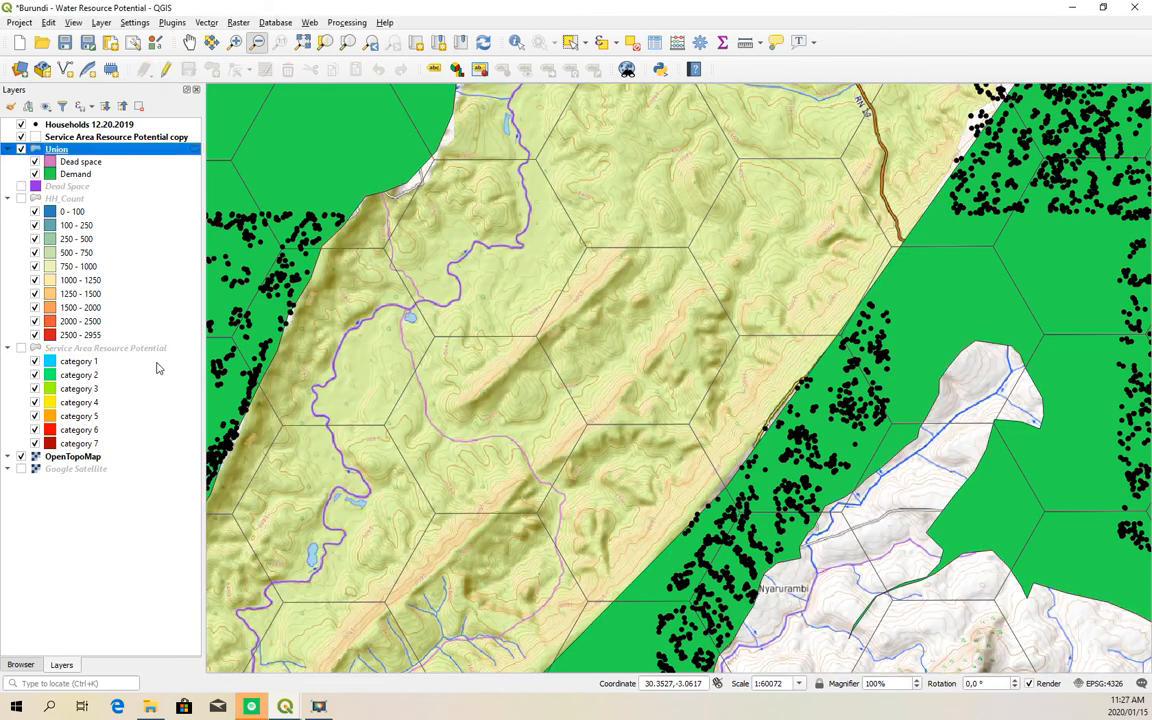
{"action": "left_click", "coordinate": [21, 456]}
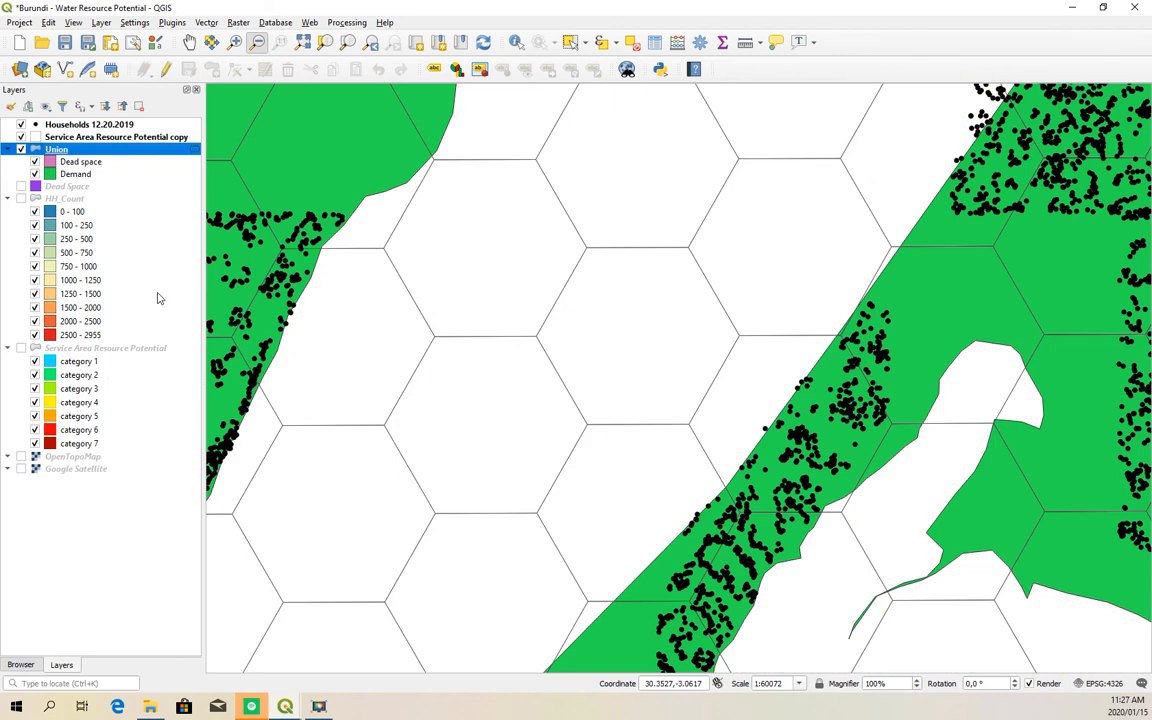
{"action": "right_click", "coordinate": [76, 149]}
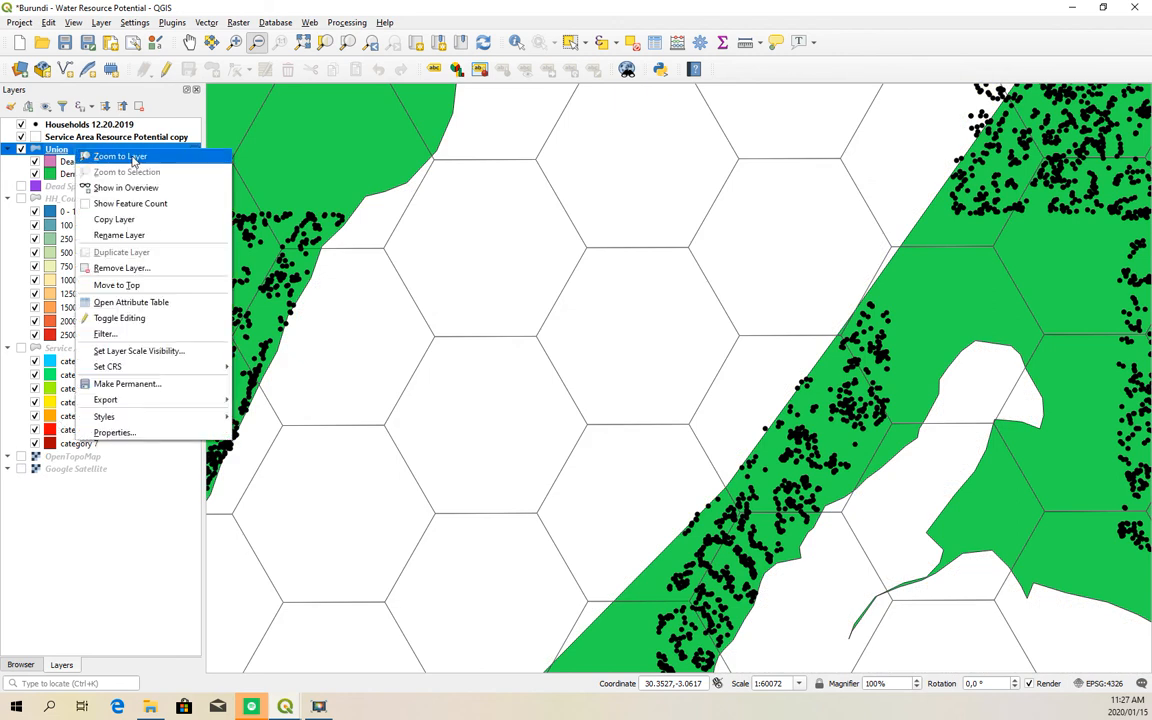
{"action": "left_click", "coordinate": [120, 157]}
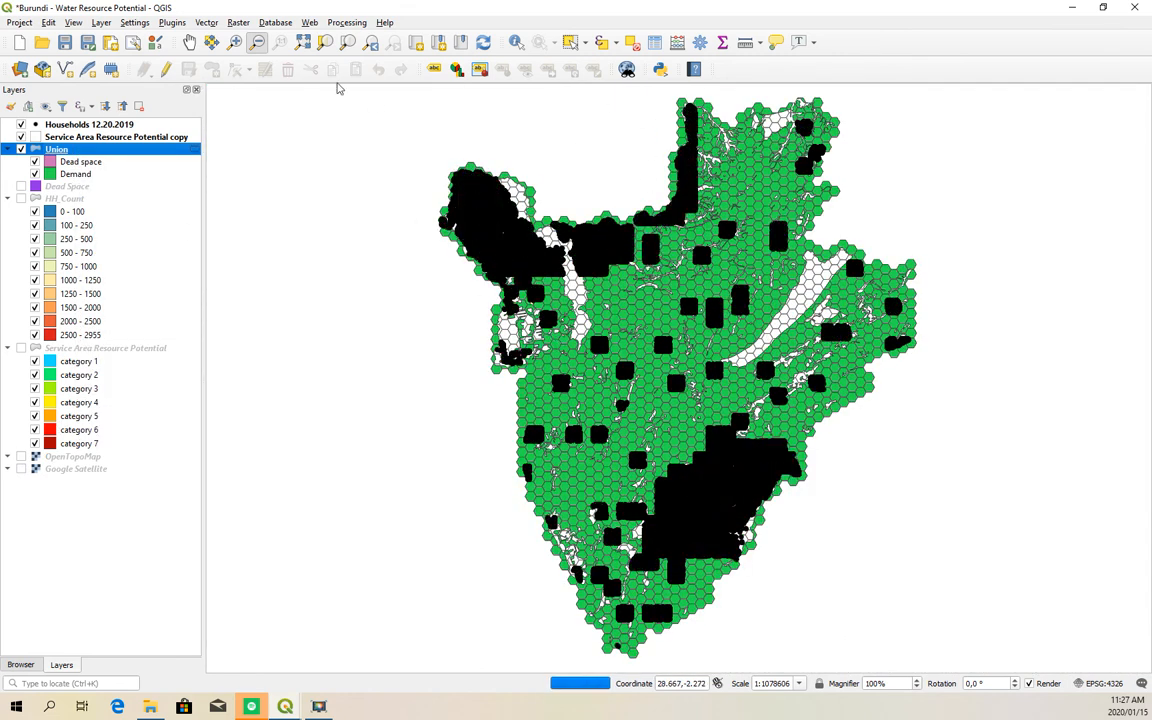
{"action": "left_click", "coordinate": [21, 125]}
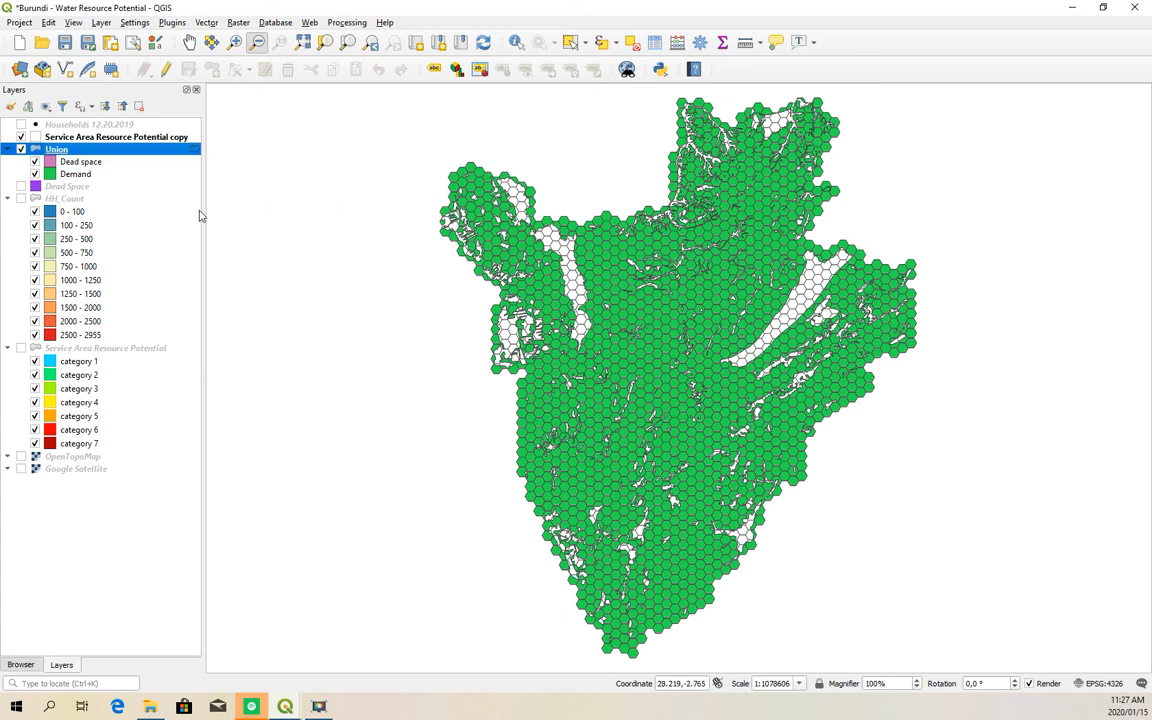
Run Add Geometry Attributes on the Union layer using the Layer CRS, with output to a temporary layer.
{"action": "right_click", "coordinate": [101, 150]}
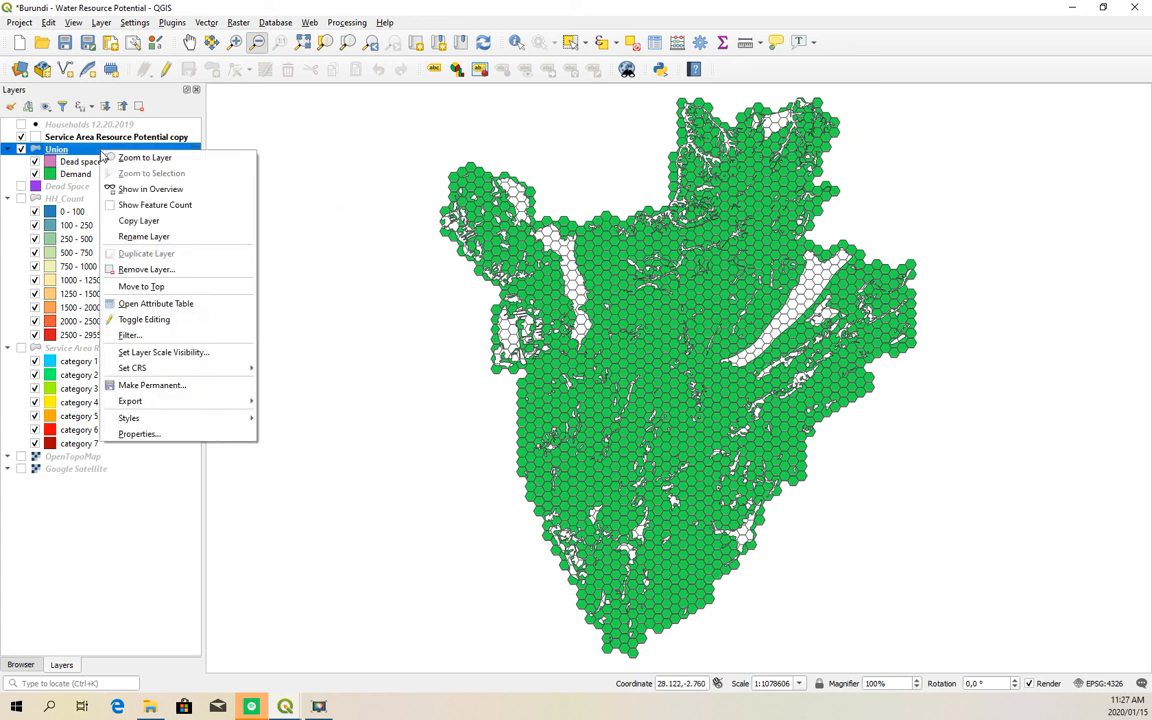
{"action": "left_click", "coordinate": [204, 22]}
{"action": "mouse_move", "coordinate": [263, 69]}
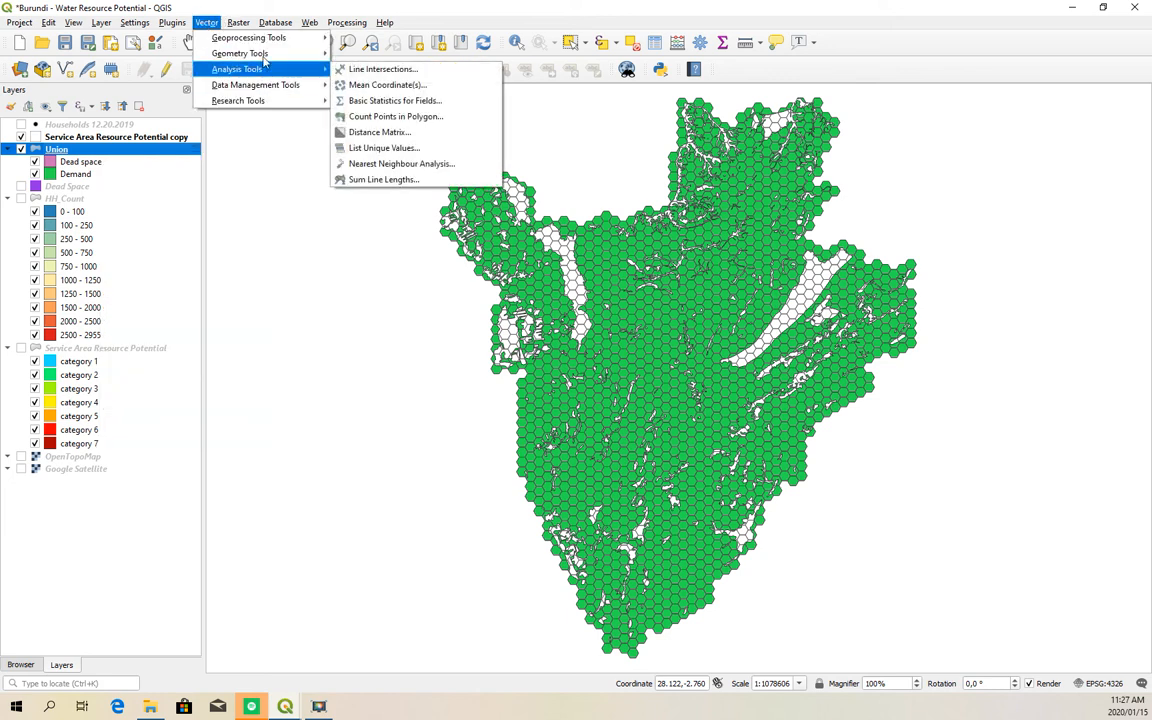
{"action": "mouse_move", "coordinate": [290, 53]}
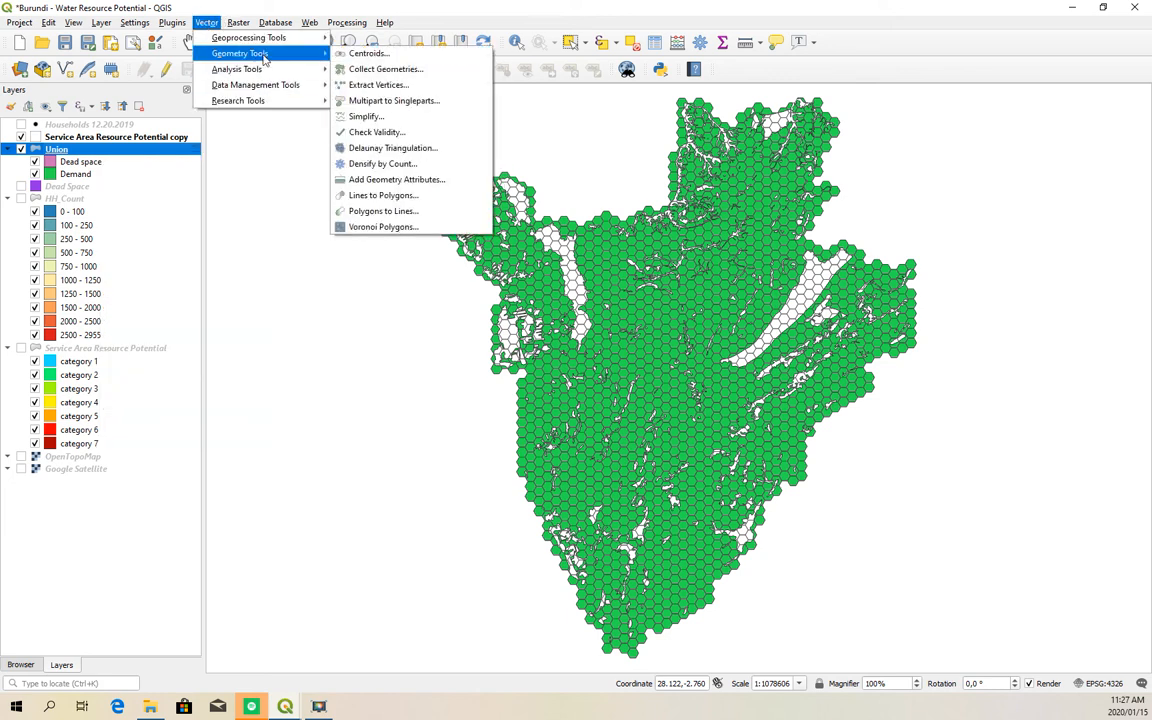
{"action": "left_click", "coordinate": [428, 180]}
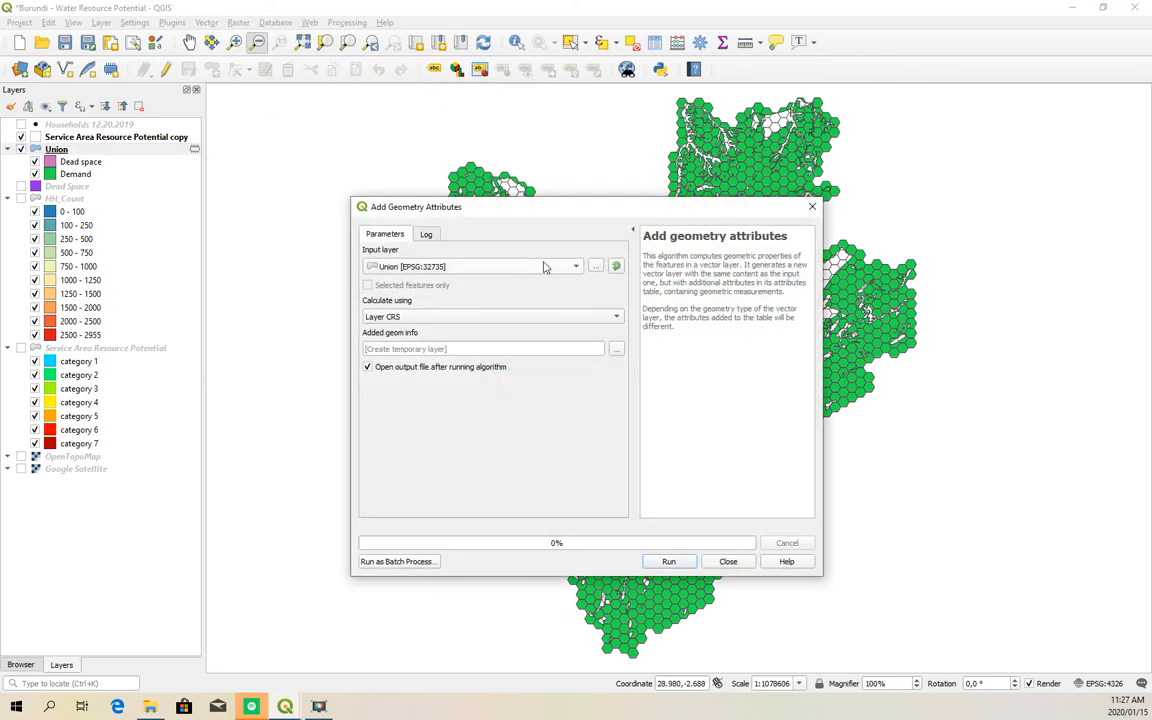
{"action": "left_click", "coordinate": [604, 318]}
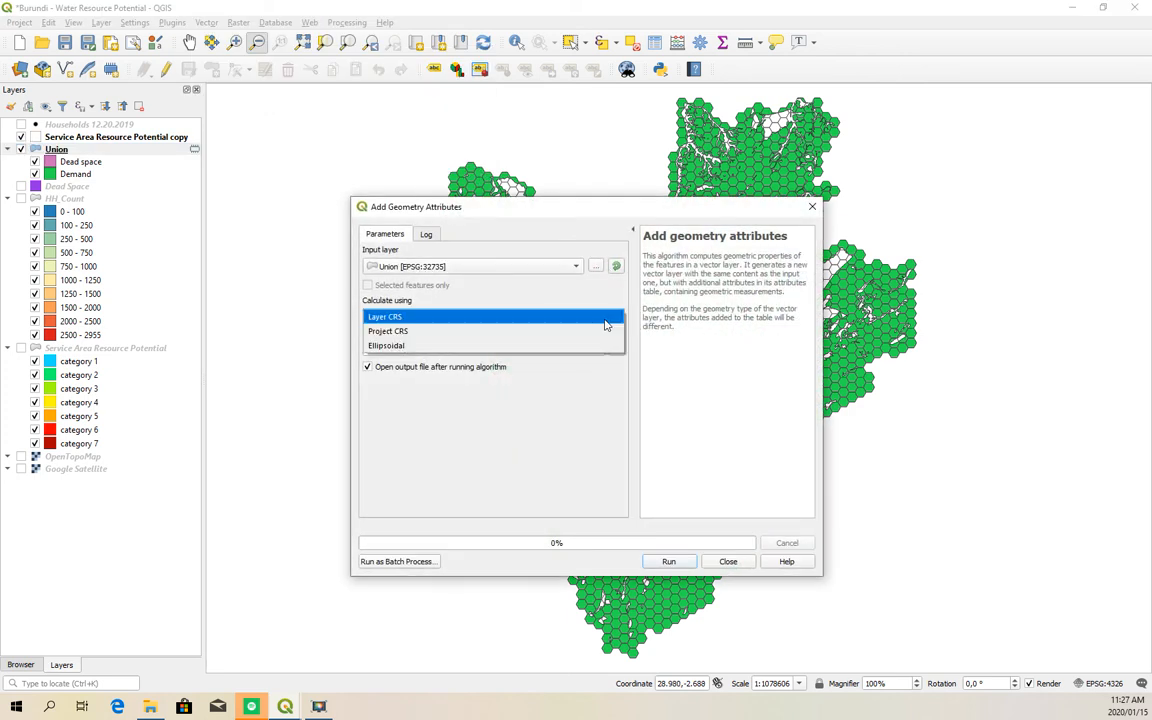
{"action": "left_click", "coordinate": [455, 318]}
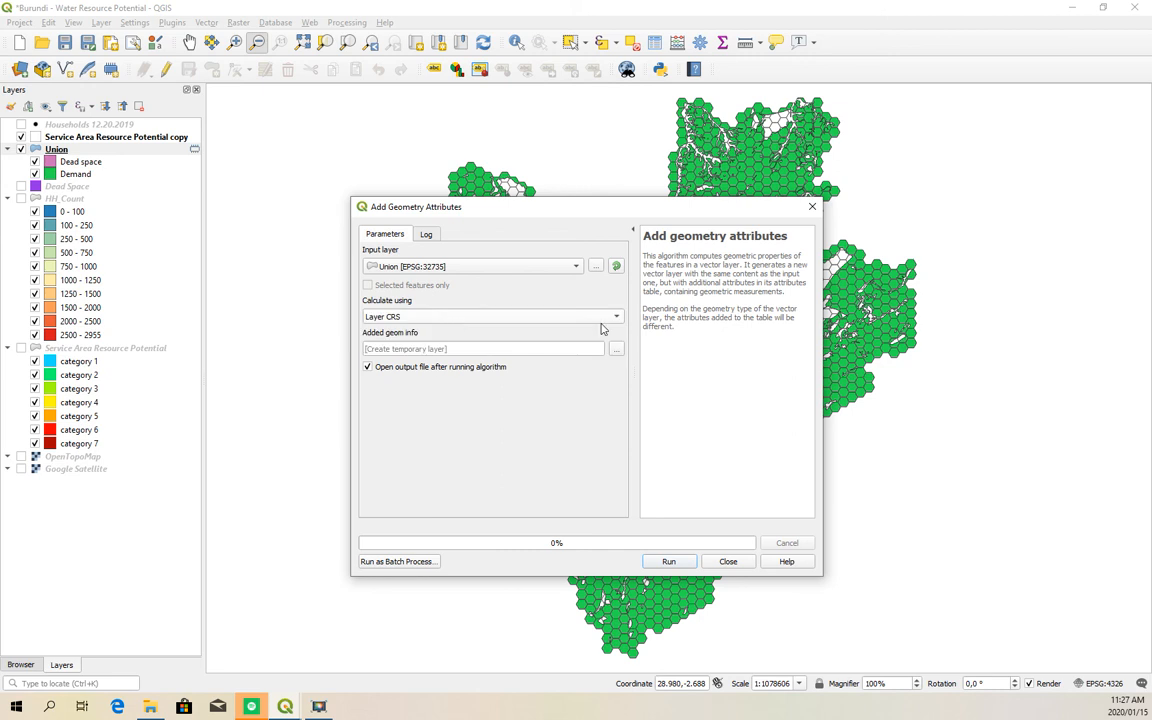
{"action": "left_click", "coordinate": [680, 563]}
{"action": "left_click", "coordinate": [727, 562]}
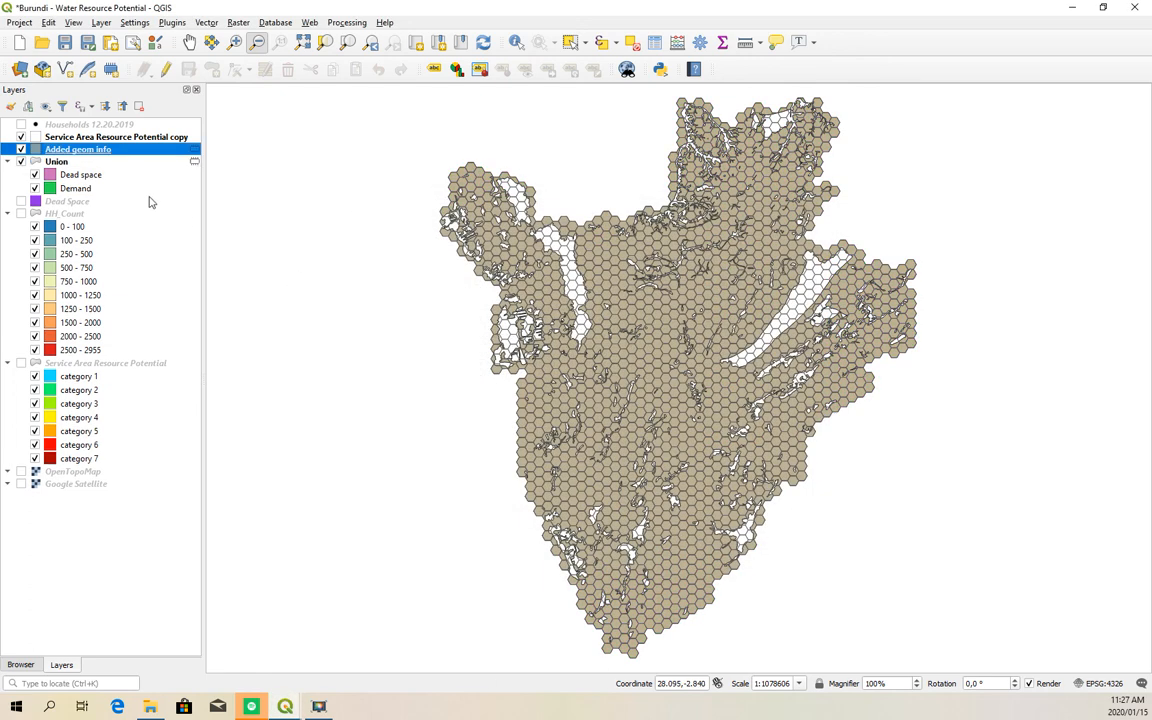
Open the Added geom info layer's attribute table and examine its columns through to area and perimeter.
{"action": "right_click", "coordinate": [103, 153]}
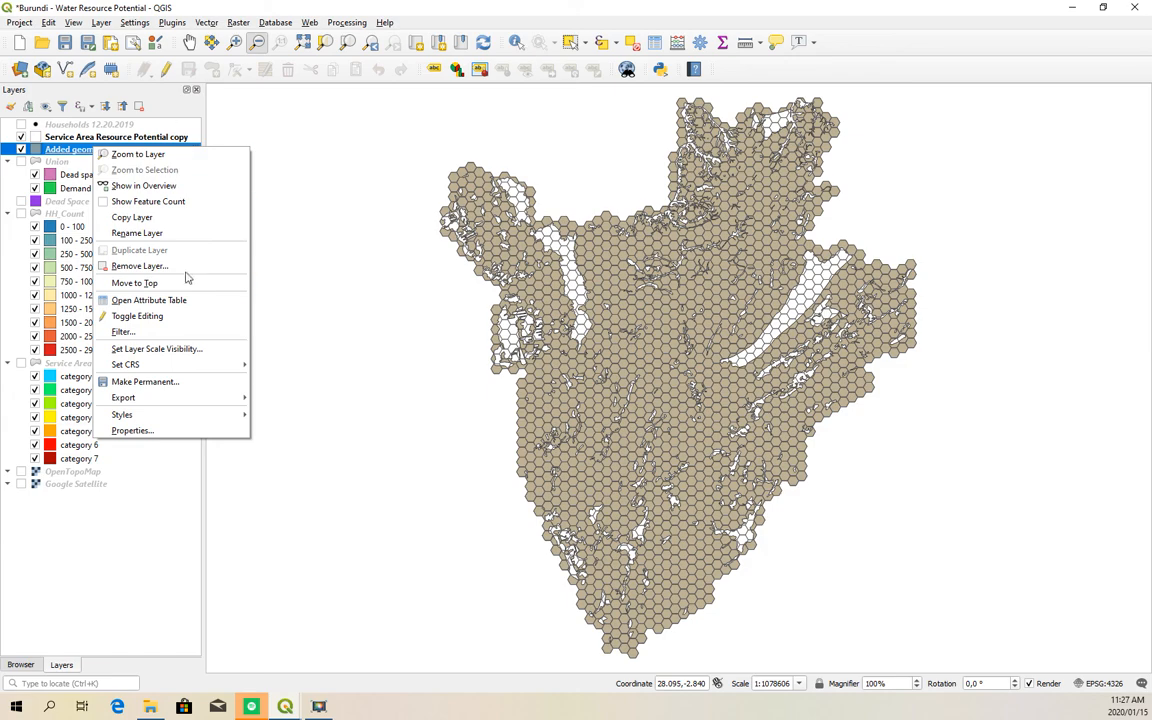
{"action": "left_click", "coordinate": [150, 300]}
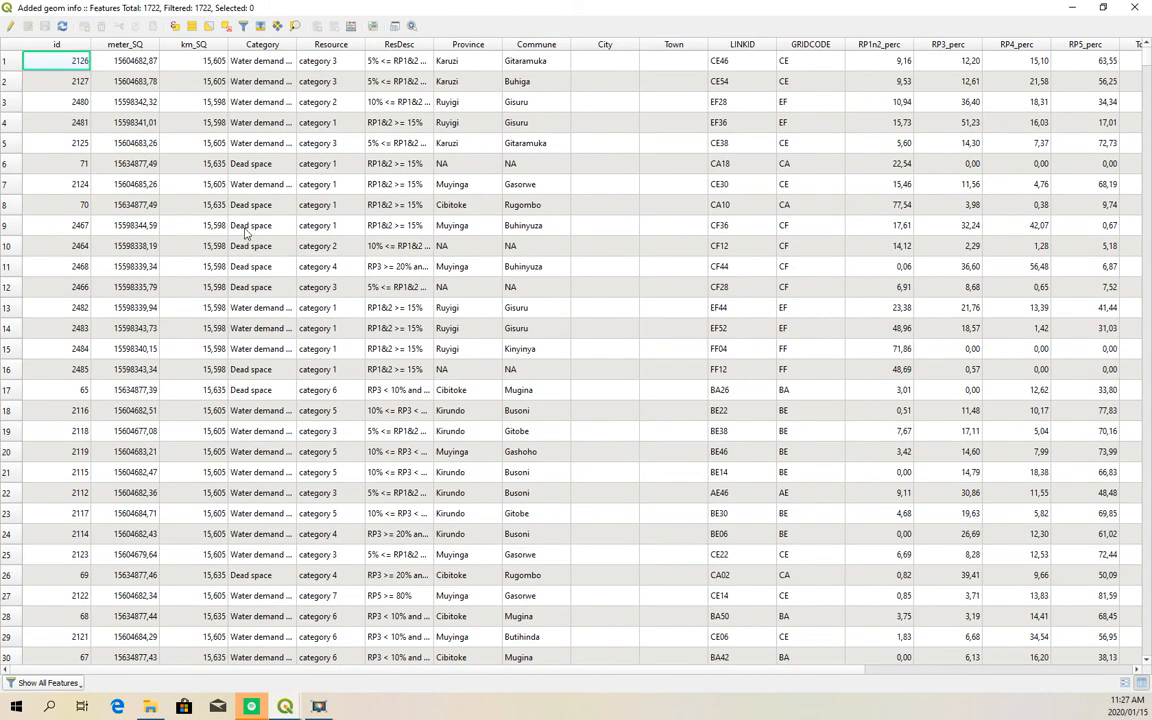
{"action": "left_click_drag", "start_coordinate": [520, 670], "coordinate": [840, 670]}
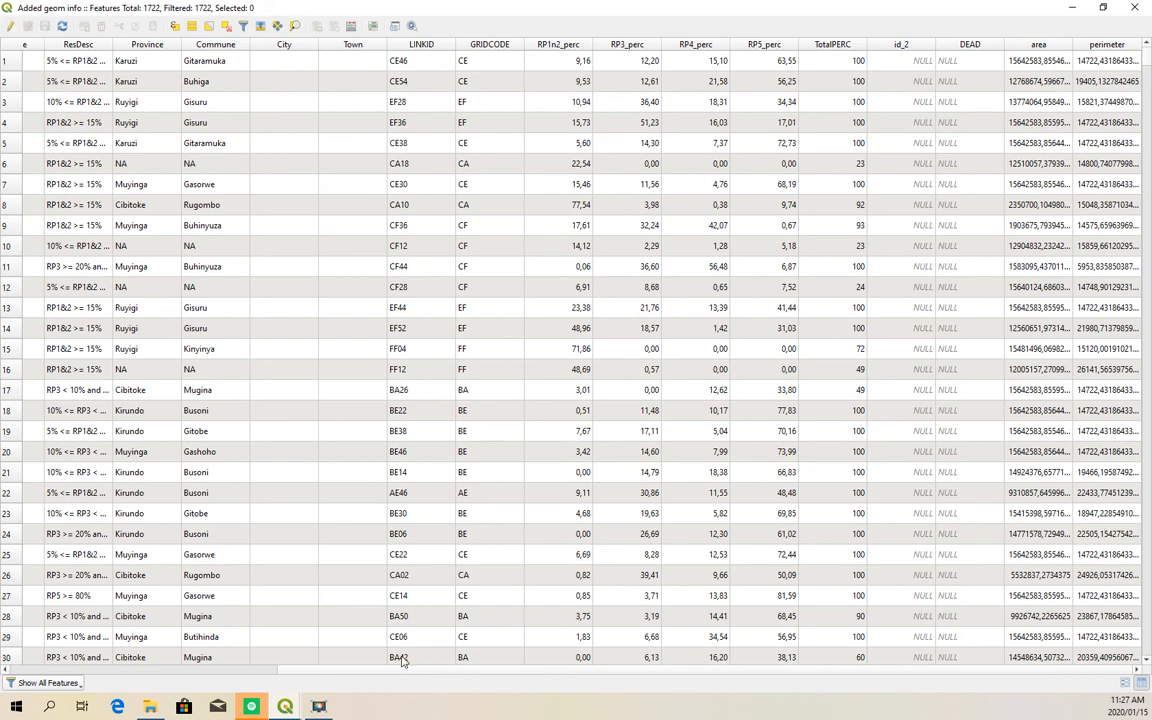
{"action": "left_click_drag", "start_coordinate": [399, 670], "coordinate": [140, 670]}
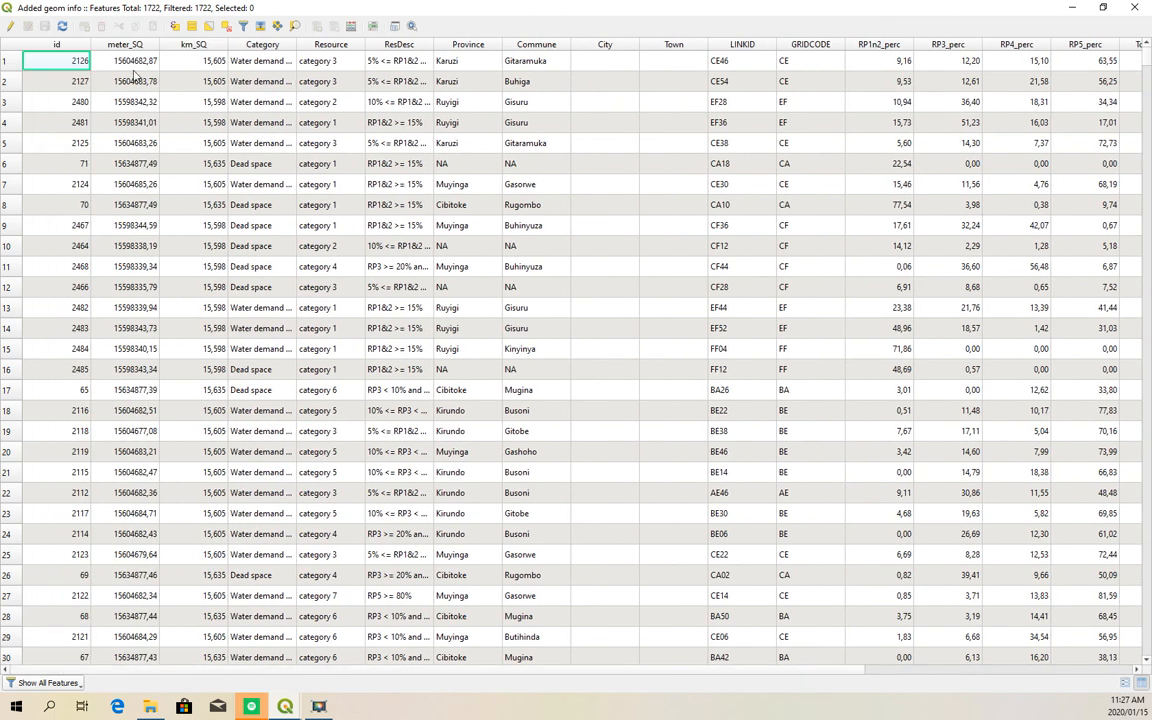
Make the Added geom info layer editable and set the field calculator to update the existing km_SQ field.
{"action": "left_click", "coordinate": [10, 28]}
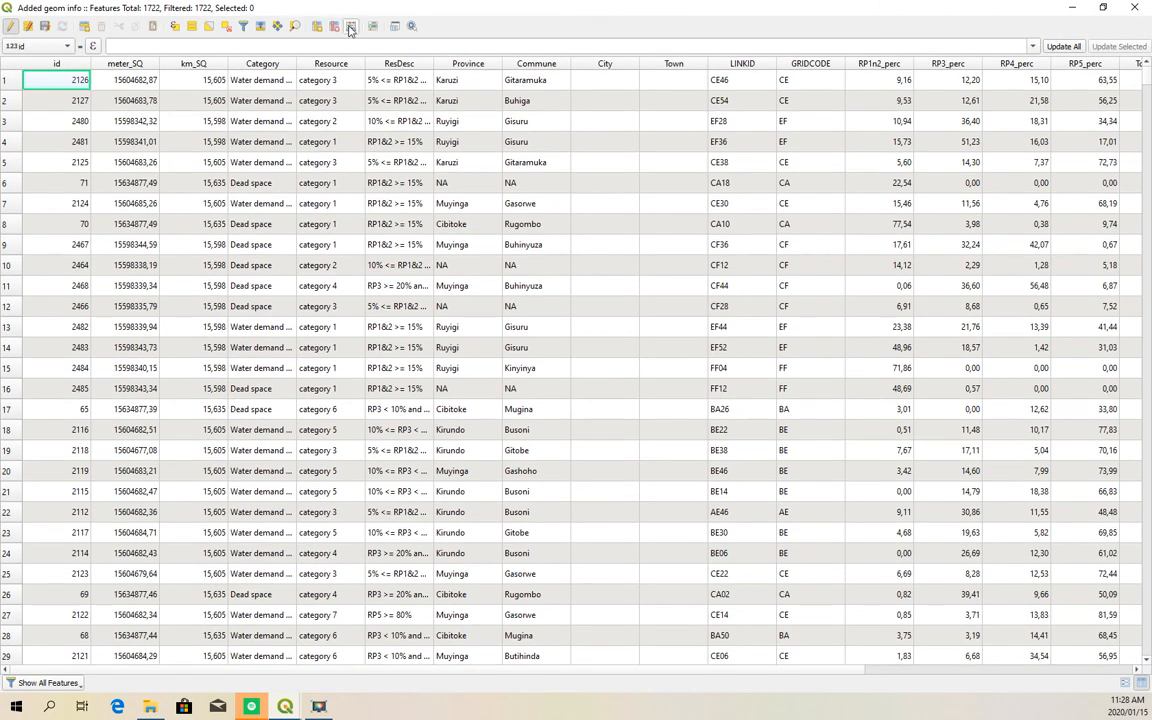
{"action": "key", "text": "ctrl+i"}
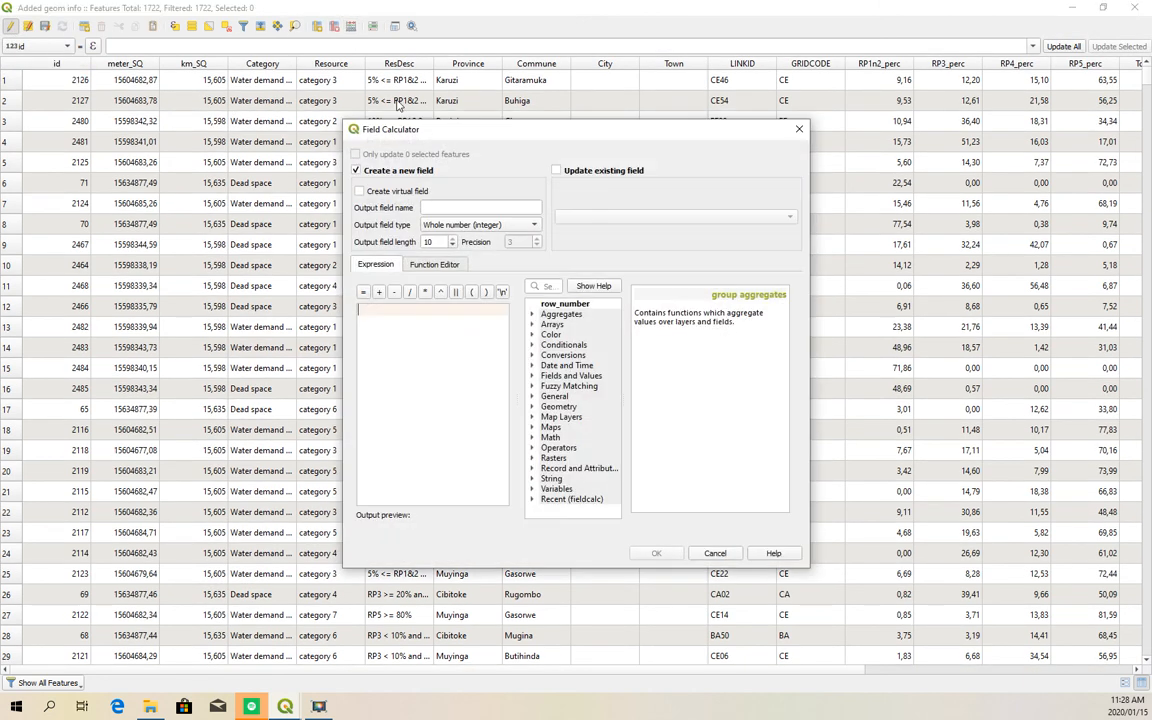
{"action": "left_click", "coordinate": [556, 171]}
{"action": "left_click", "coordinate": [689, 219]}
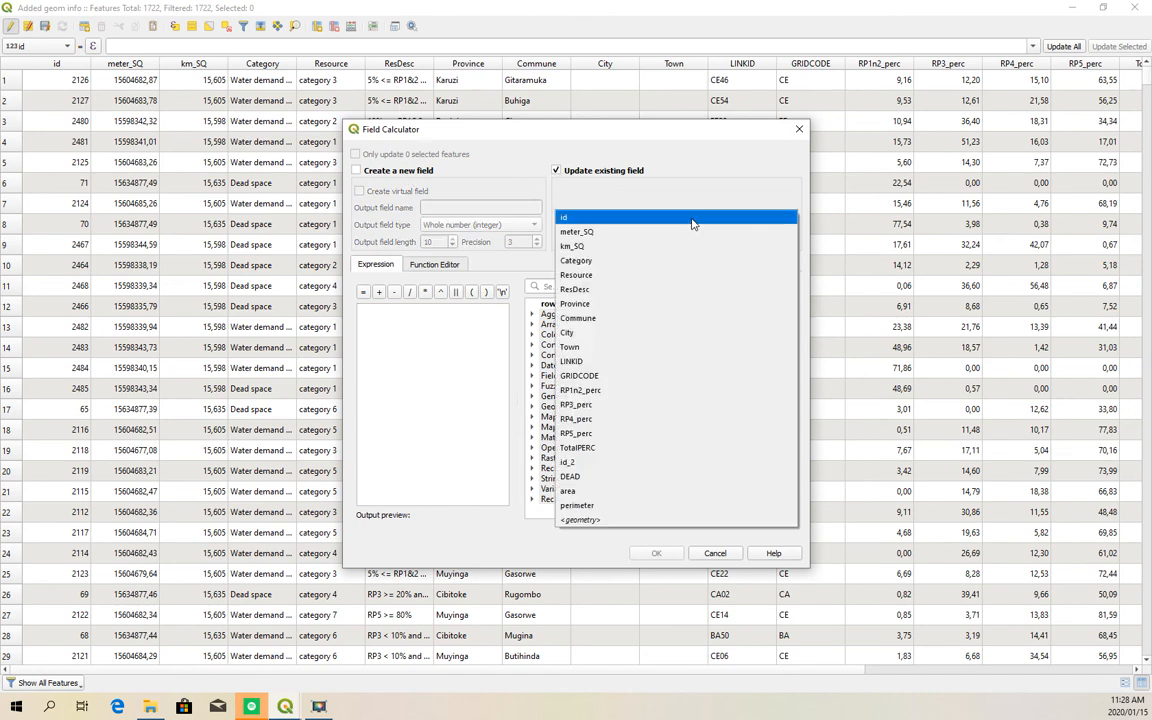
{"action": "left_click", "coordinate": [619, 246]}
Calculate the km_SQ field as "area" / 1000000 and sort the records ascending by km_SQ.
{"action": "left_click", "coordinate": [431, 327]}
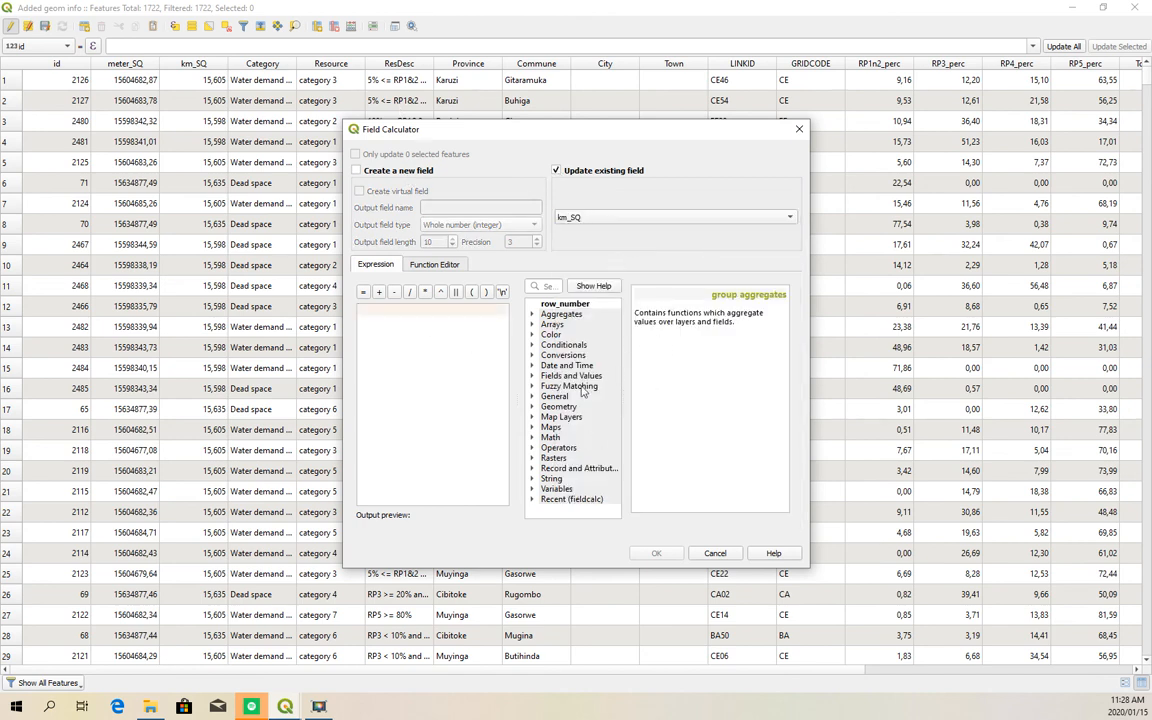
{"action": "left_click", "coordinate": [537, 376]}
{"action": "scroll", "coordinate": [620, 445], "scroll_direction": "down", "scroll_amount": 5}
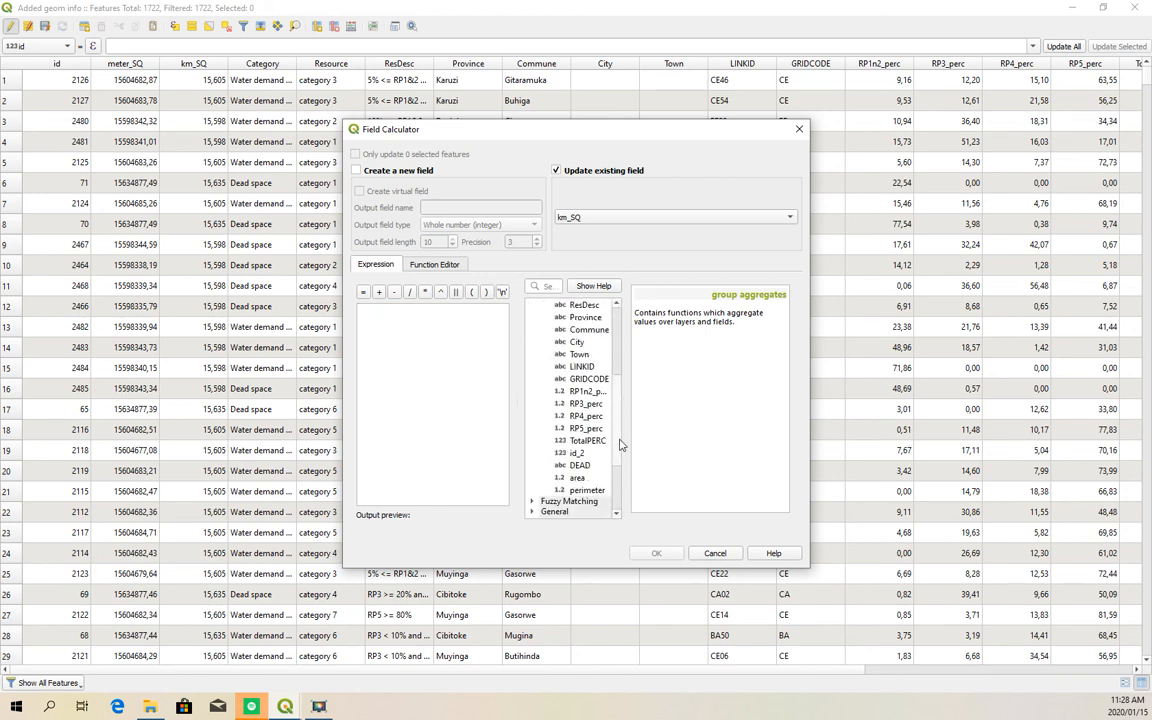
{"action": "double_click", "coordinate": [577, 453]}
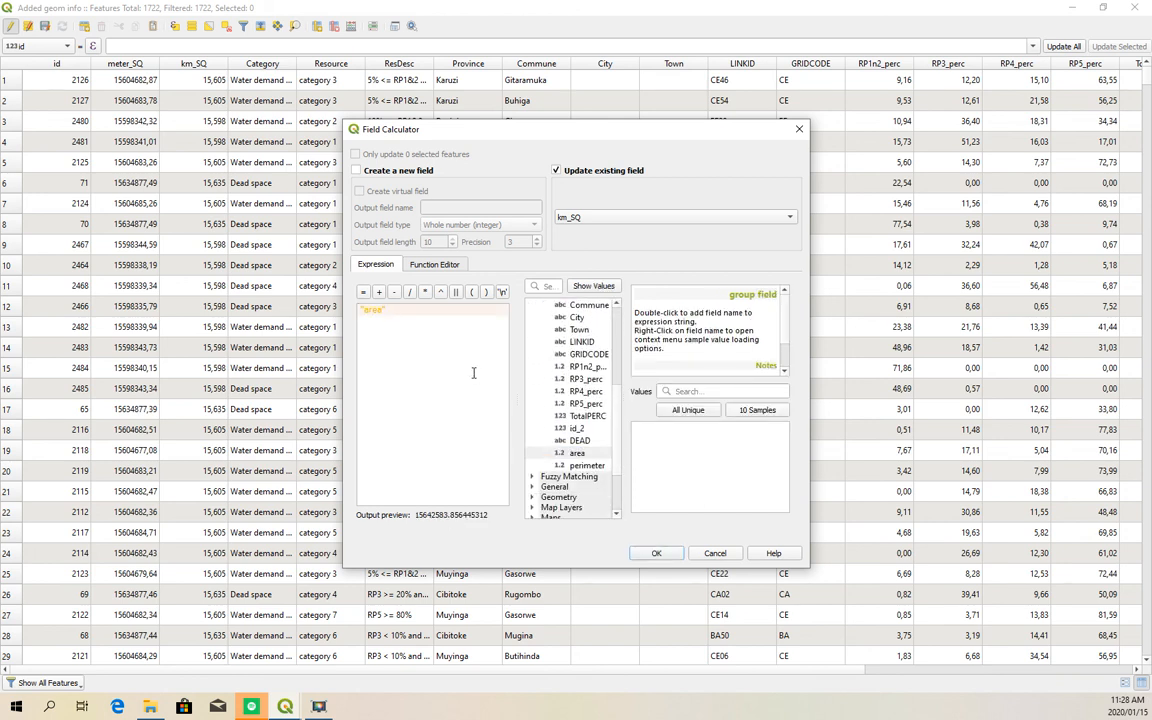
{"action": "left_click", "coordinate": [410, 291]}
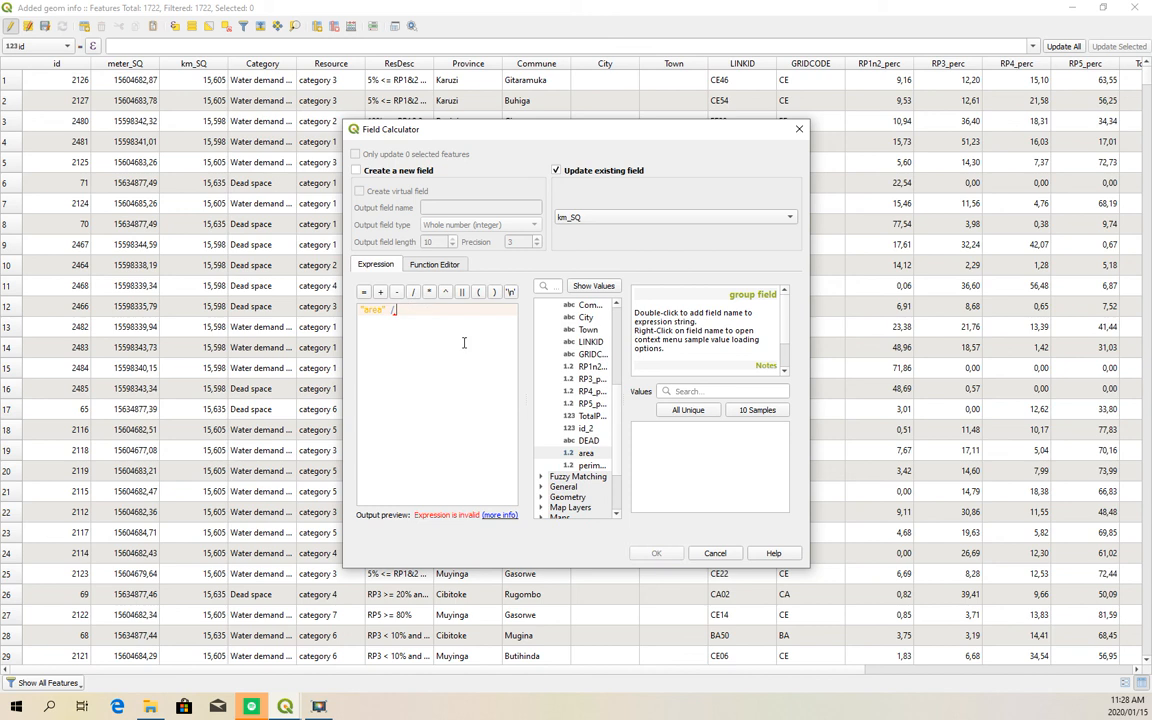
{"action": "type", "text": "1000000"}
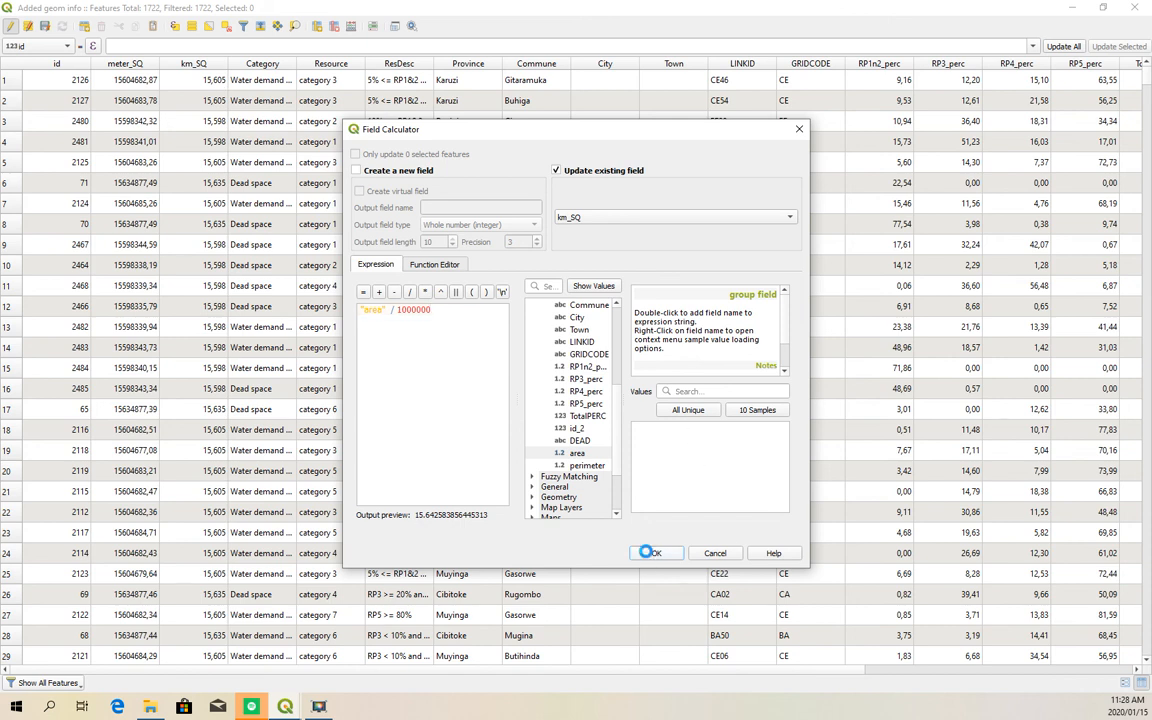
{"action": "left_click", "coordinate": [656, 553]}
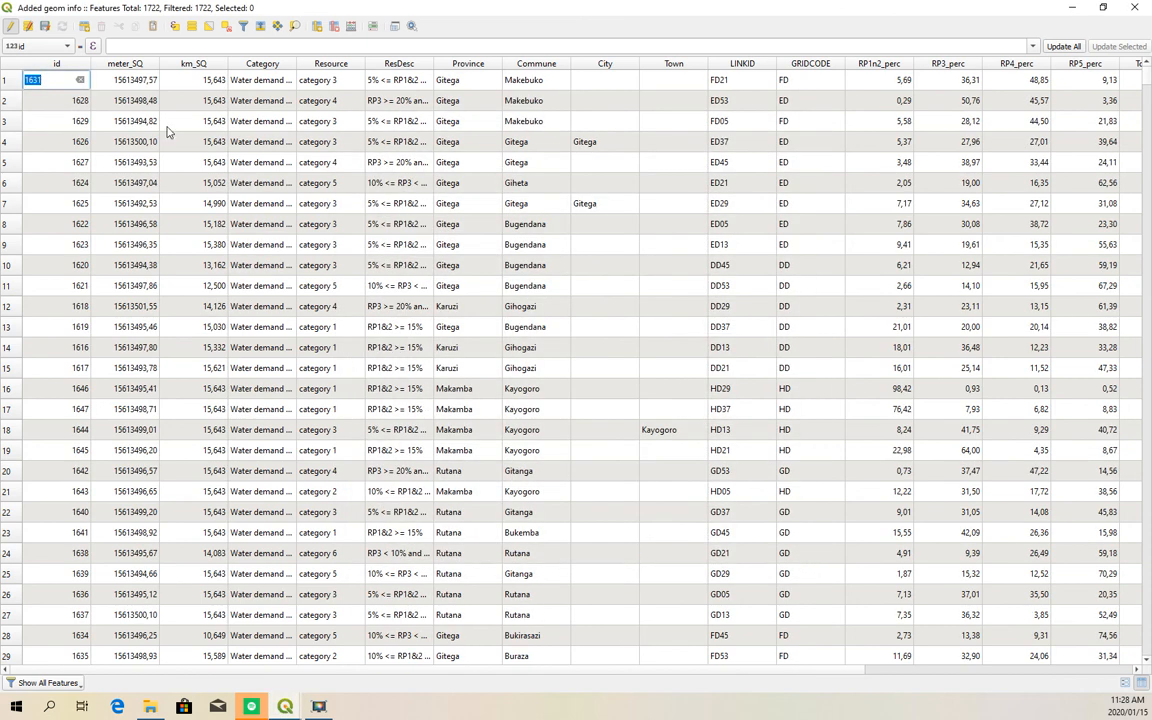
{"action": "left_click", "coordinate": [196, 64]}
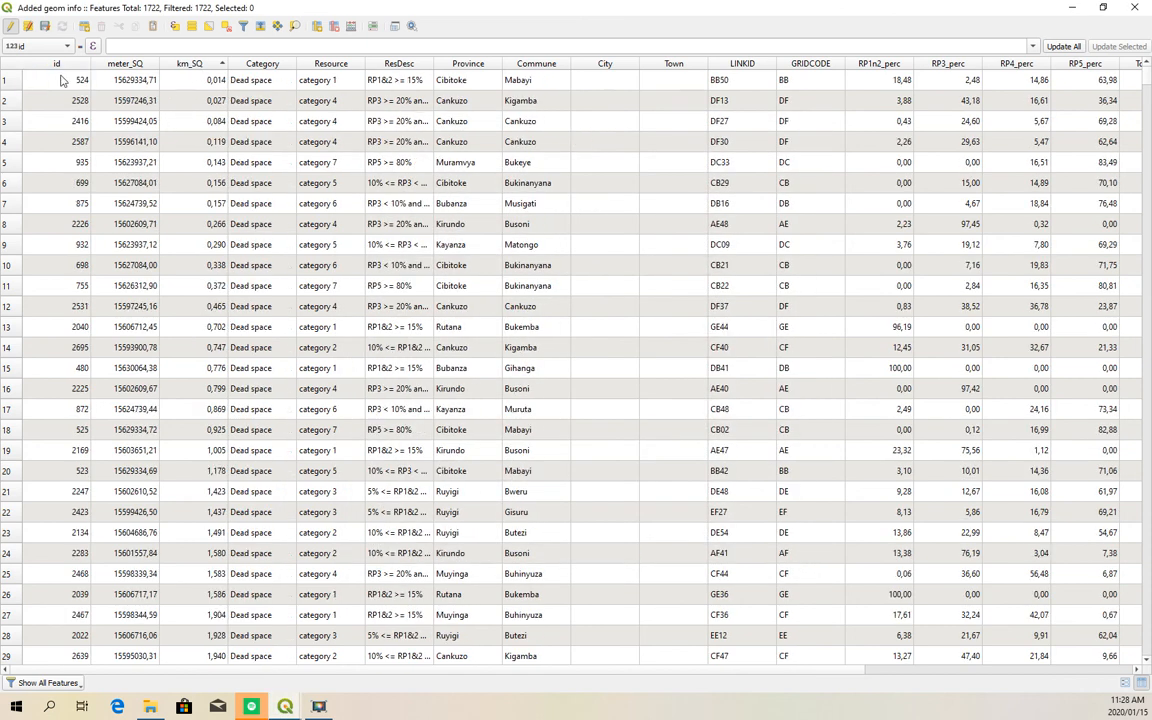
Select the record with id 1355, zoom the map to its polygon and show the Households 12.20.2019 layer.
{"action": "scroll", "coordinate": [190, 365], "scroll_direction": "down", "scroll_amount": 8}
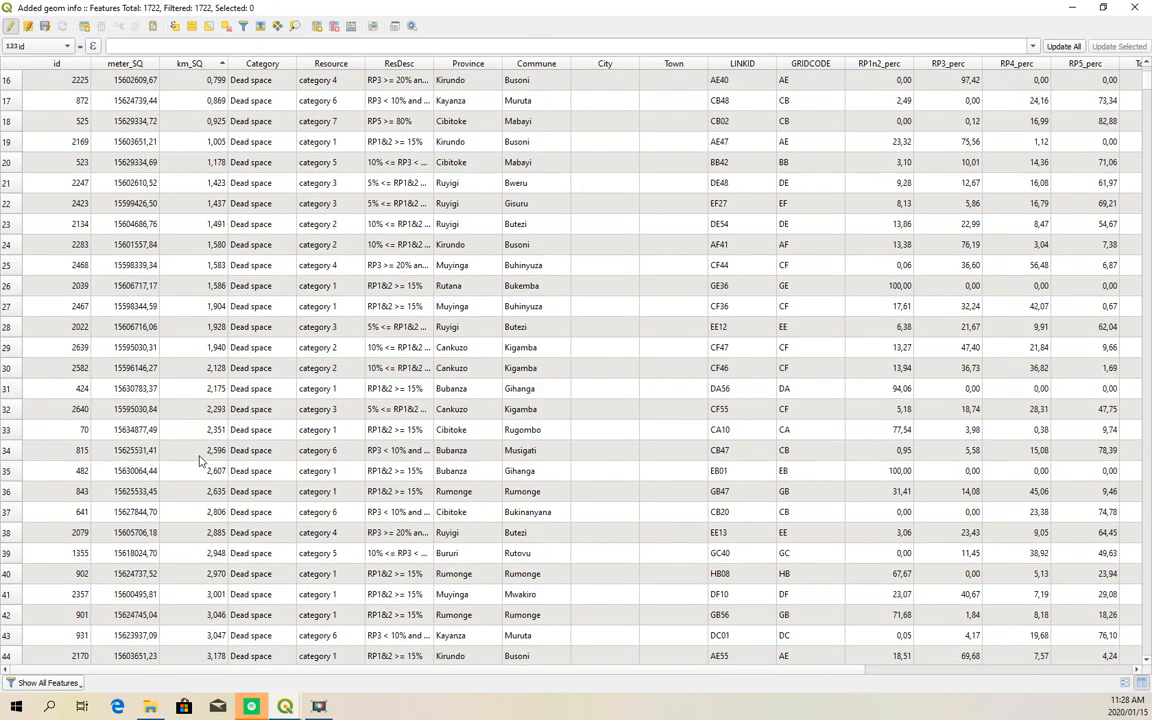
{"action": "left_click", "coordinate": [12, 372]}
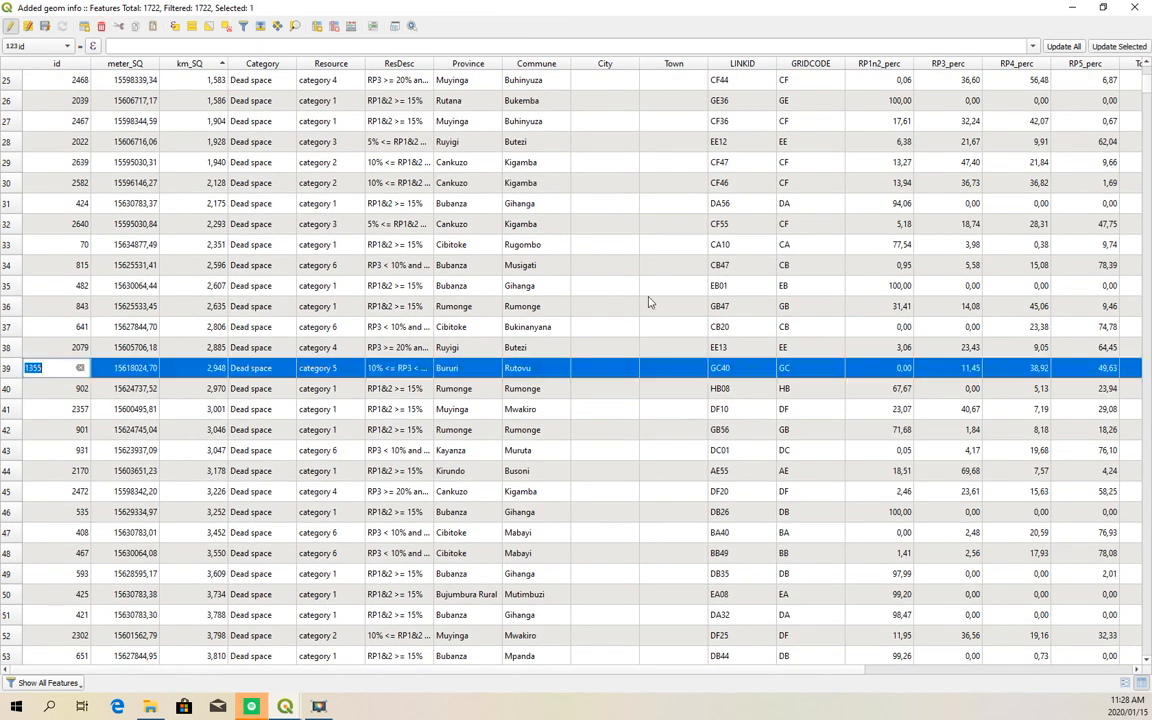
{"action": "left_click", "coordinate": [1134, 7]}
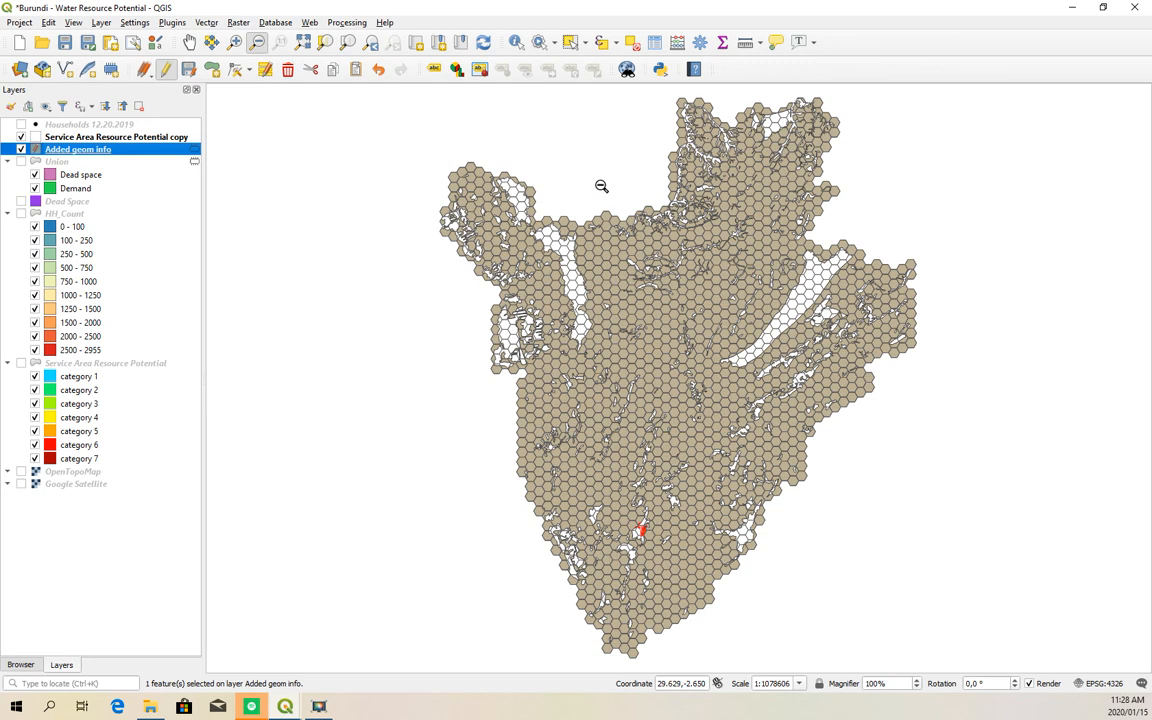
{"action": "left_click", "coordinate": [325, 41]}
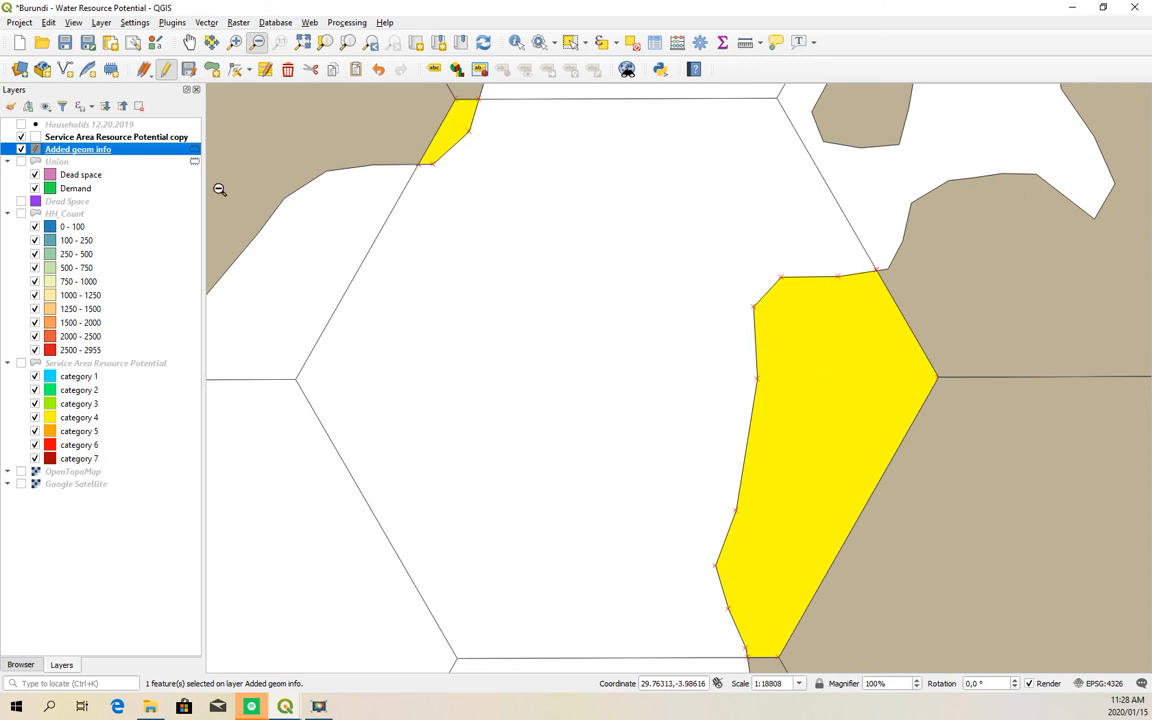
{"action": "left_click", "coordinate": [21, 124]}
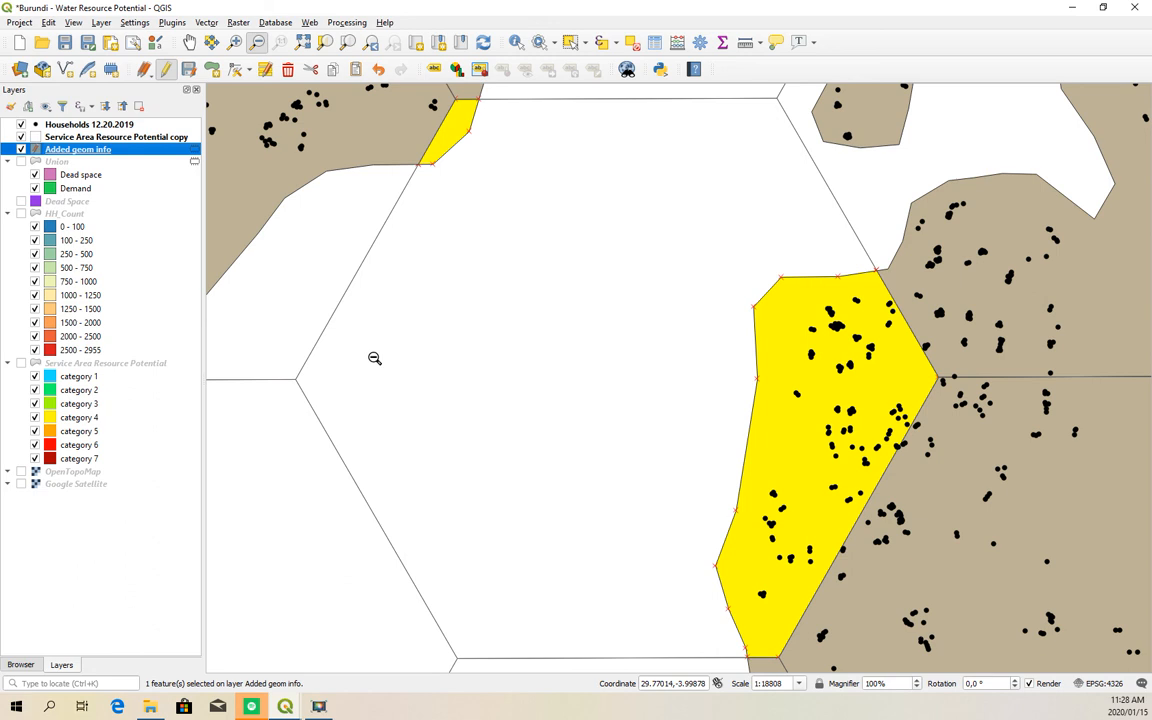
Save the edits to the Added geom info layer and stop editing it, and make Service Area Resource Potential the active layer.
{"action": "left_click", "coordinate": [165, 69]}
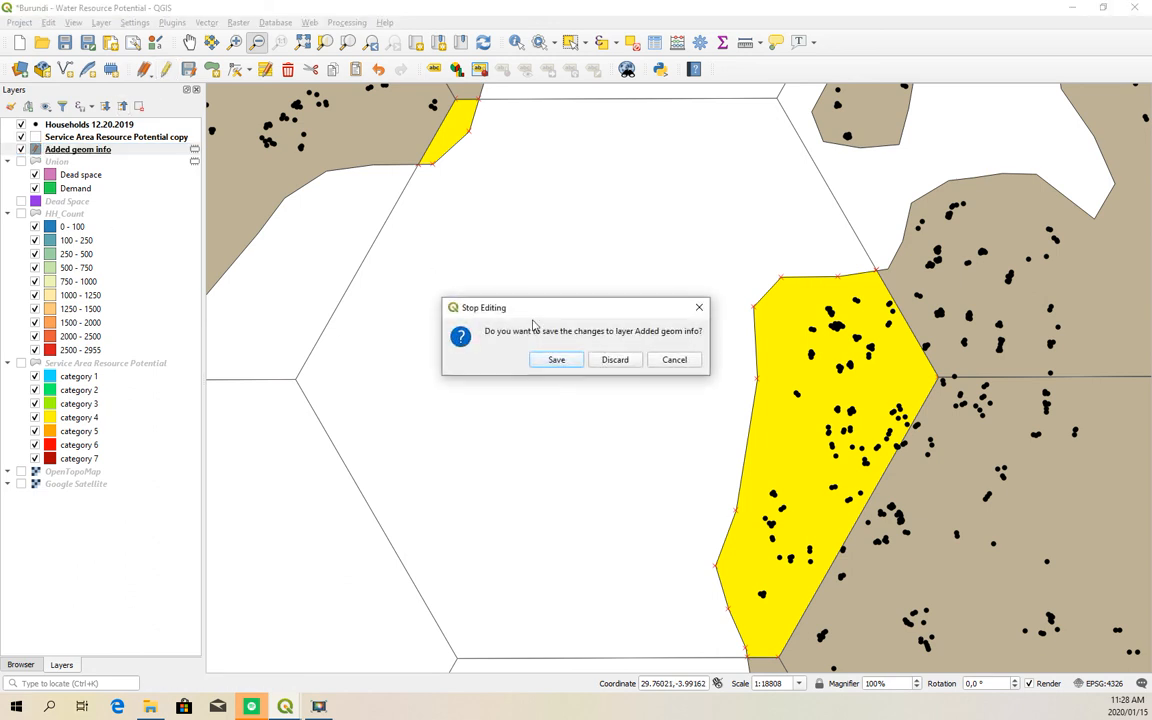
{"action": "key", "text": "Return"}
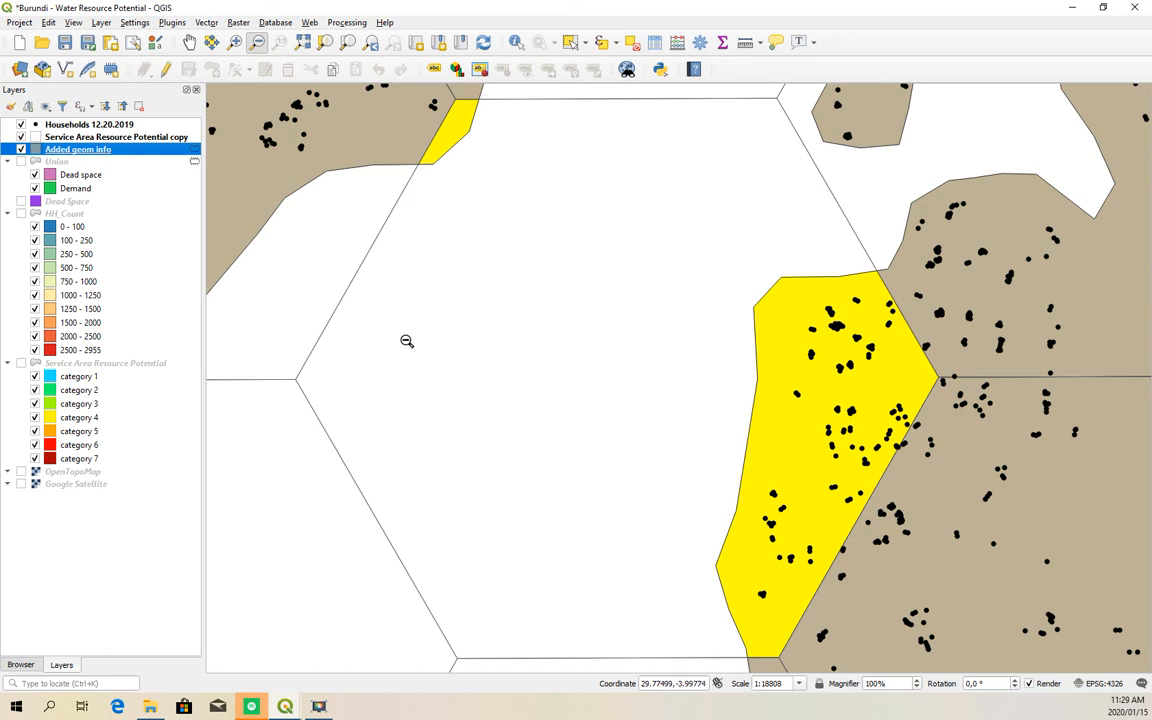
{"action": "left_click", "coordinate": [72, 365]}
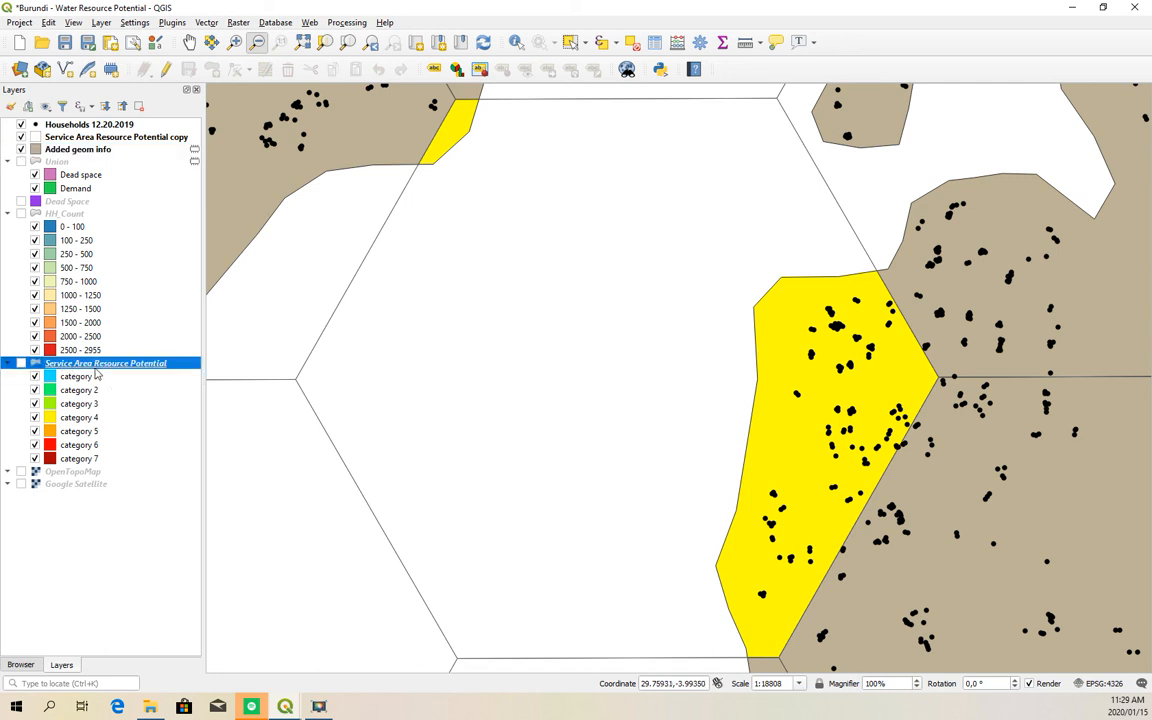